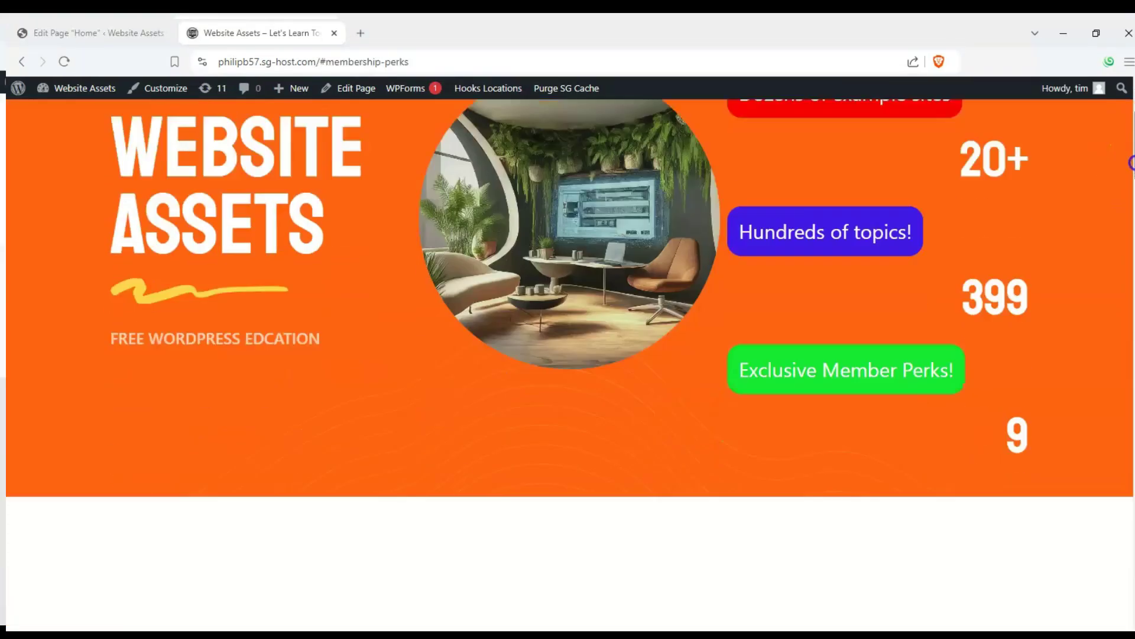
Test the hero buttons' jumps to the example sites, Topics and Membership Perks sections
scroll(1118, 278, up, 20)
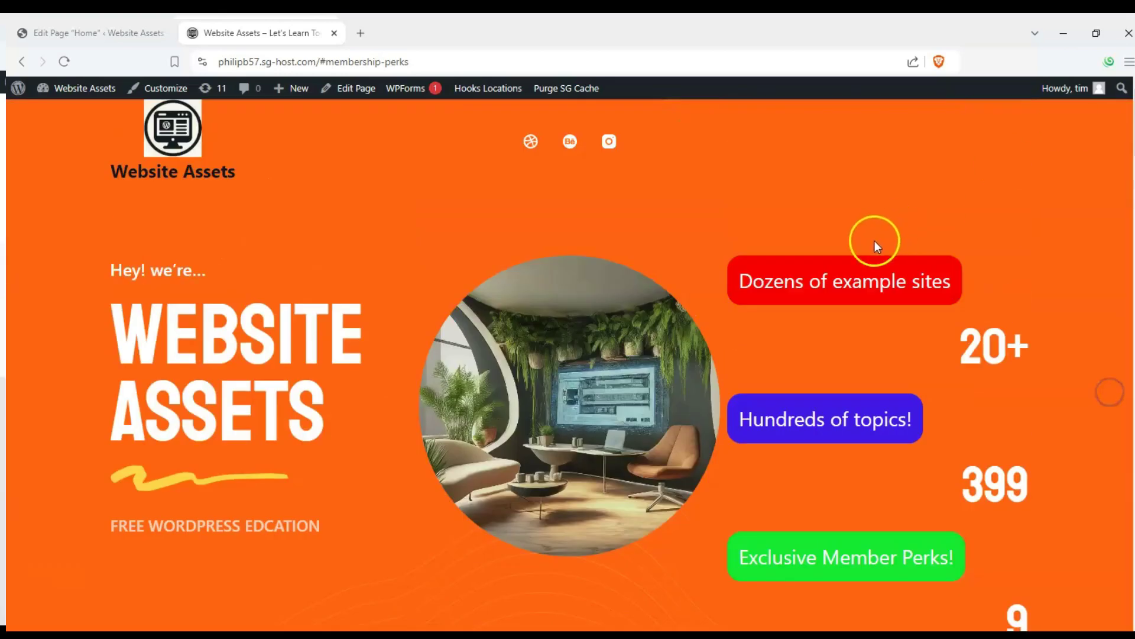
click(791, 270)
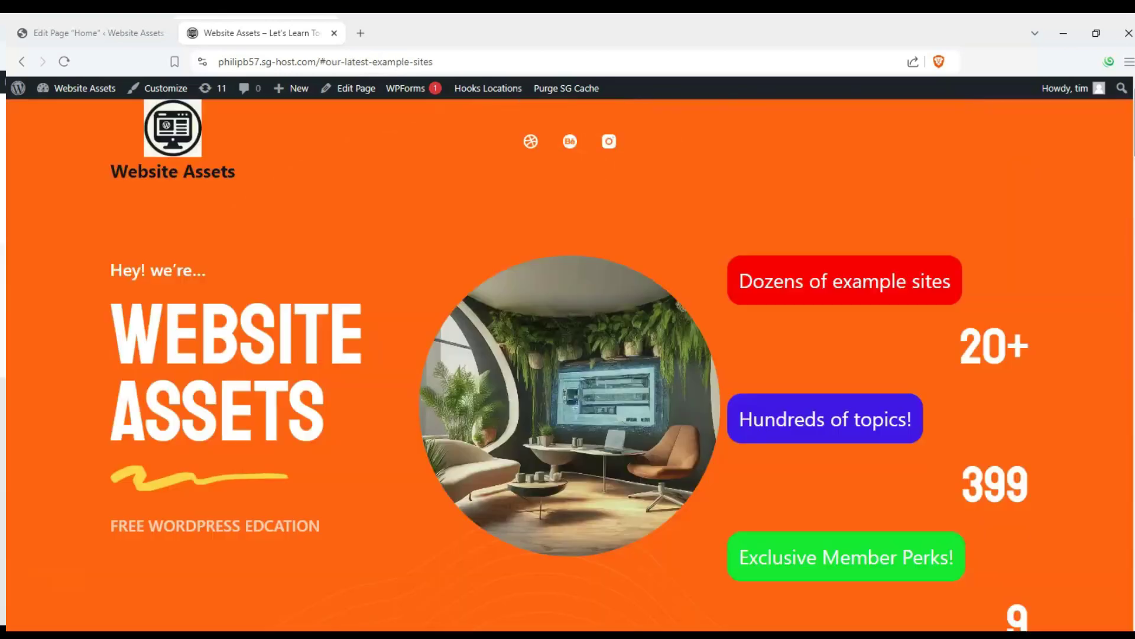
click(892, 406)
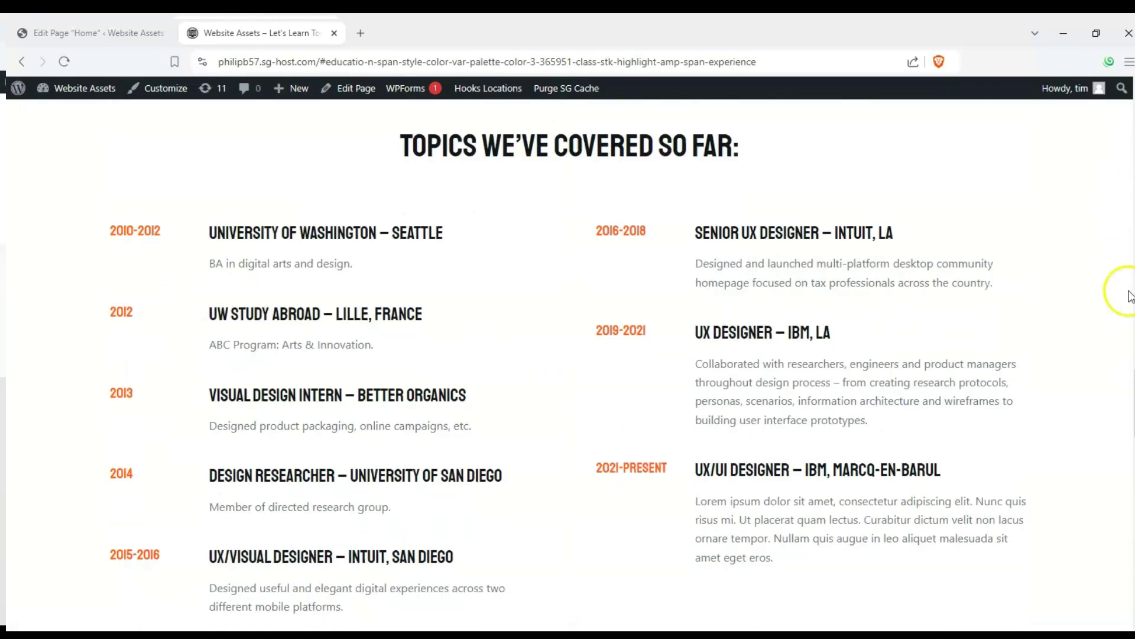
scroll(568, 361, down, 3)
key(Home)
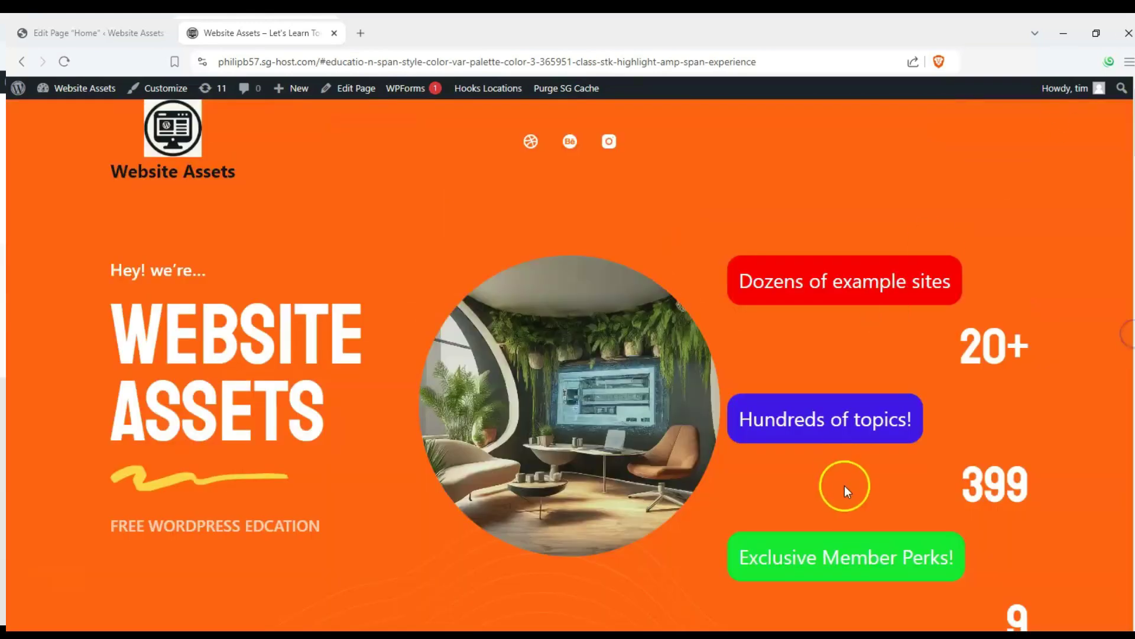
click(848, 541)
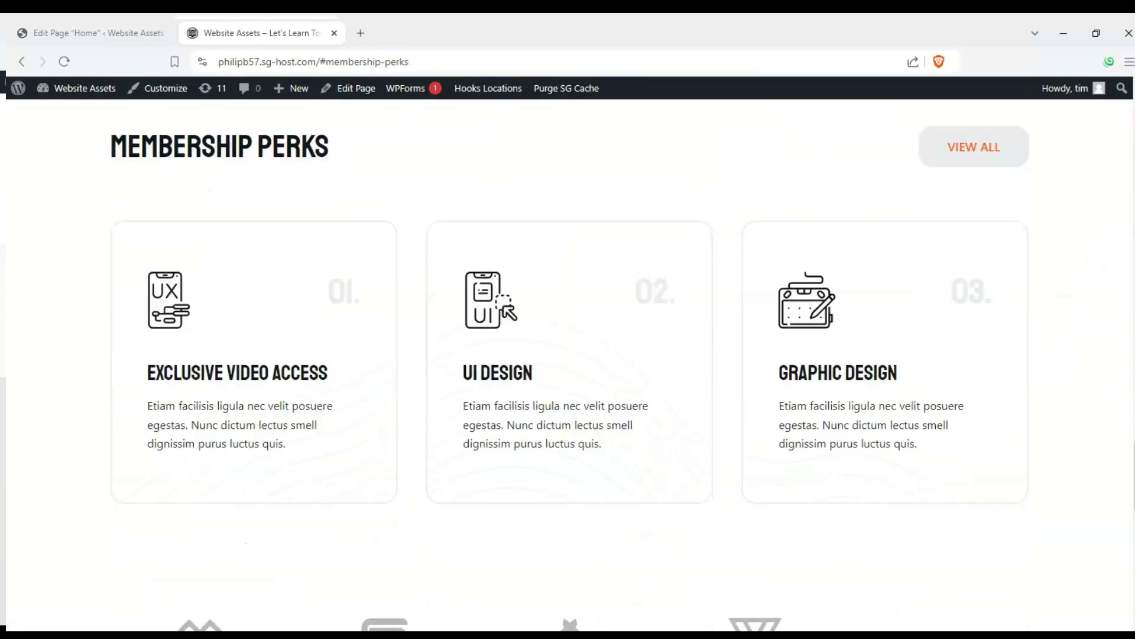
key(Home)
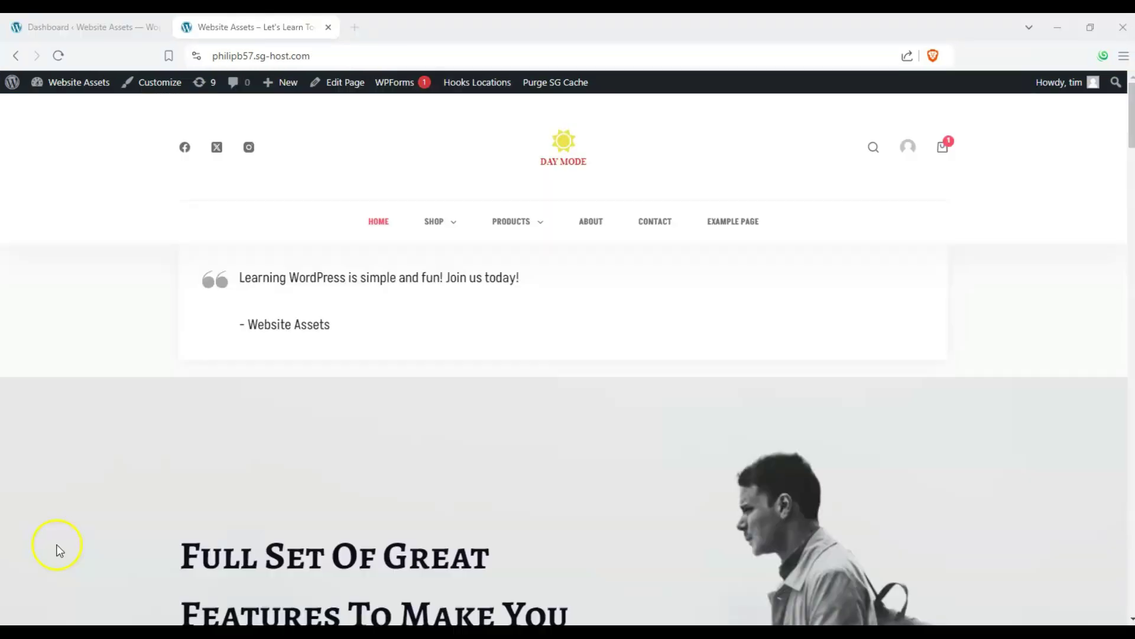
Open Blocksy's Starter Sites library from the WordPress admin dashboard
click(126, 30)
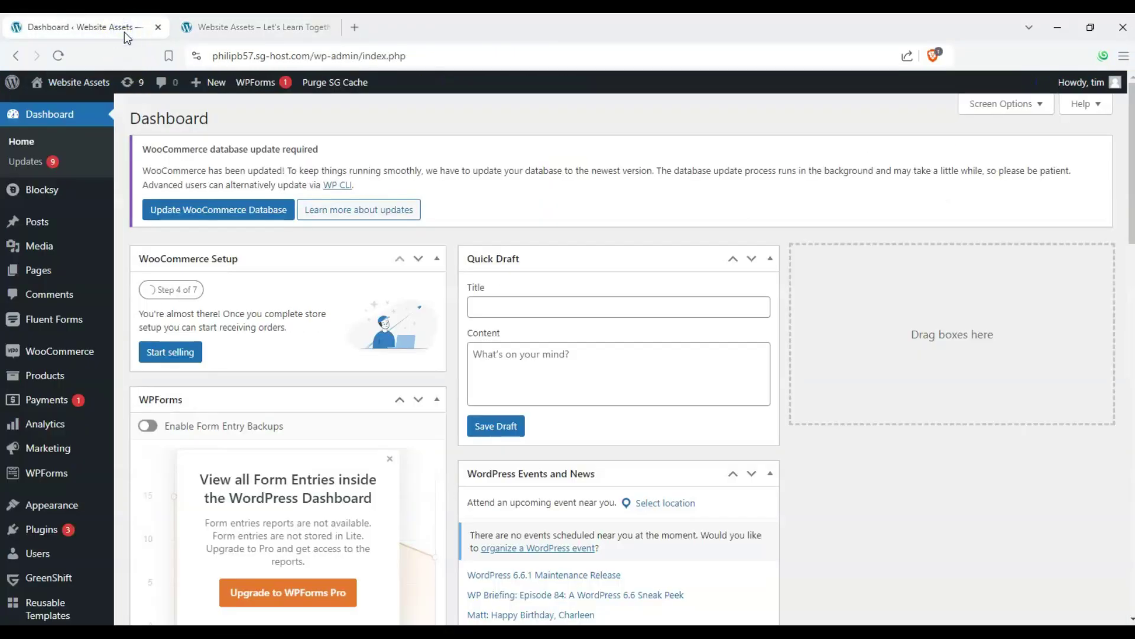
mouse_move(63, 184)
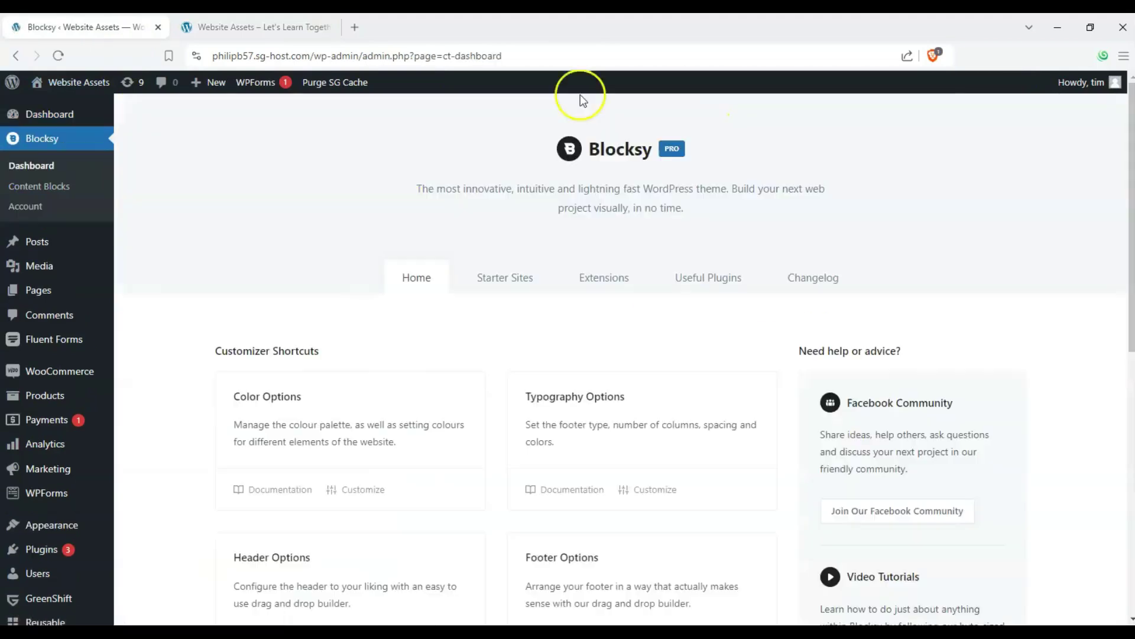
click(516, 288)
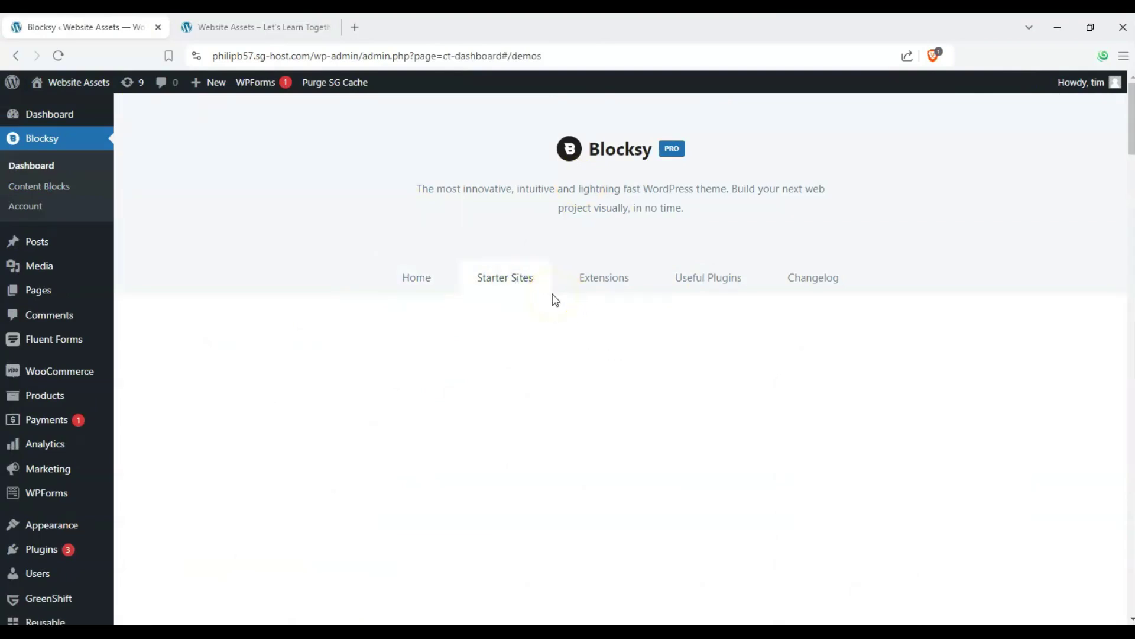
scroll(630, 282, down, 1)
Search the starter sites for 'one pa', then clear the search box
click(900, 312)
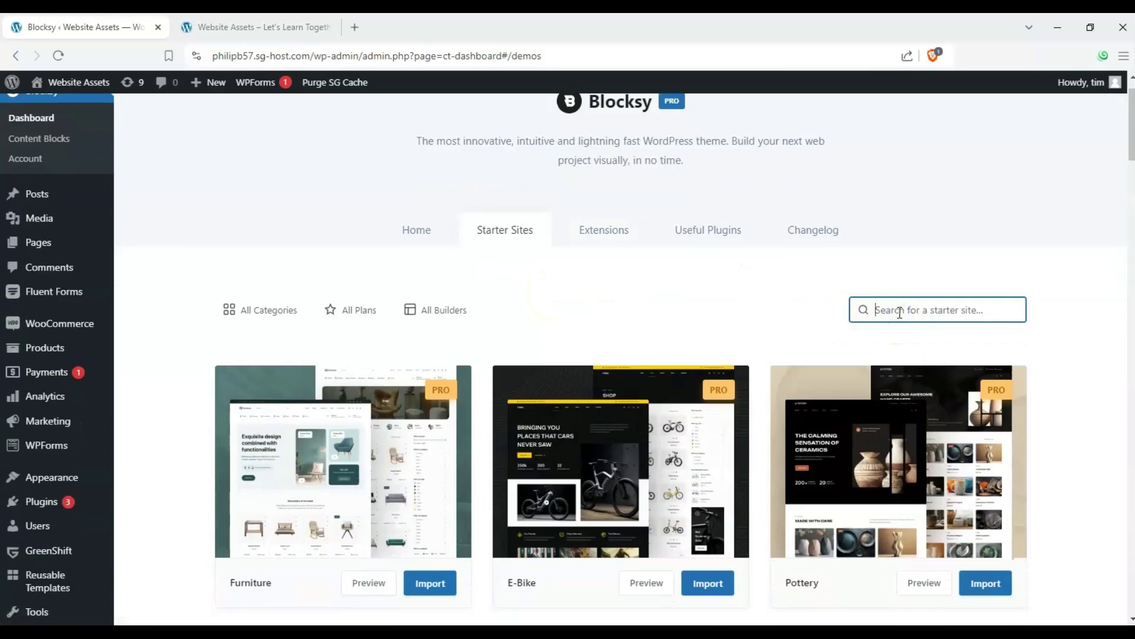
text(one pa)
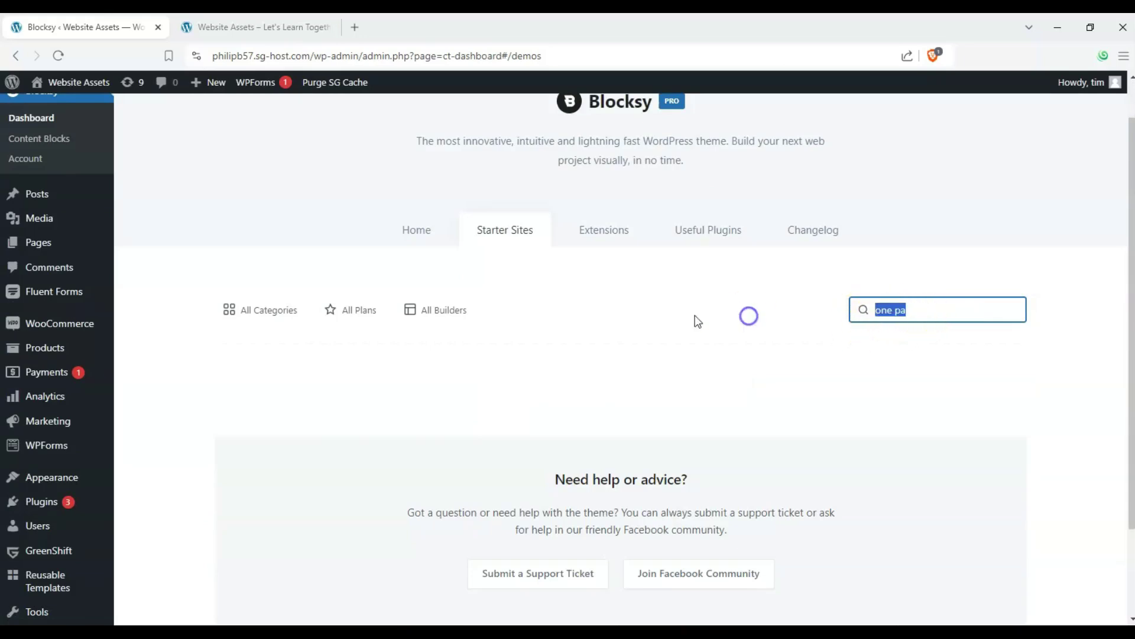
key(BackSpace)
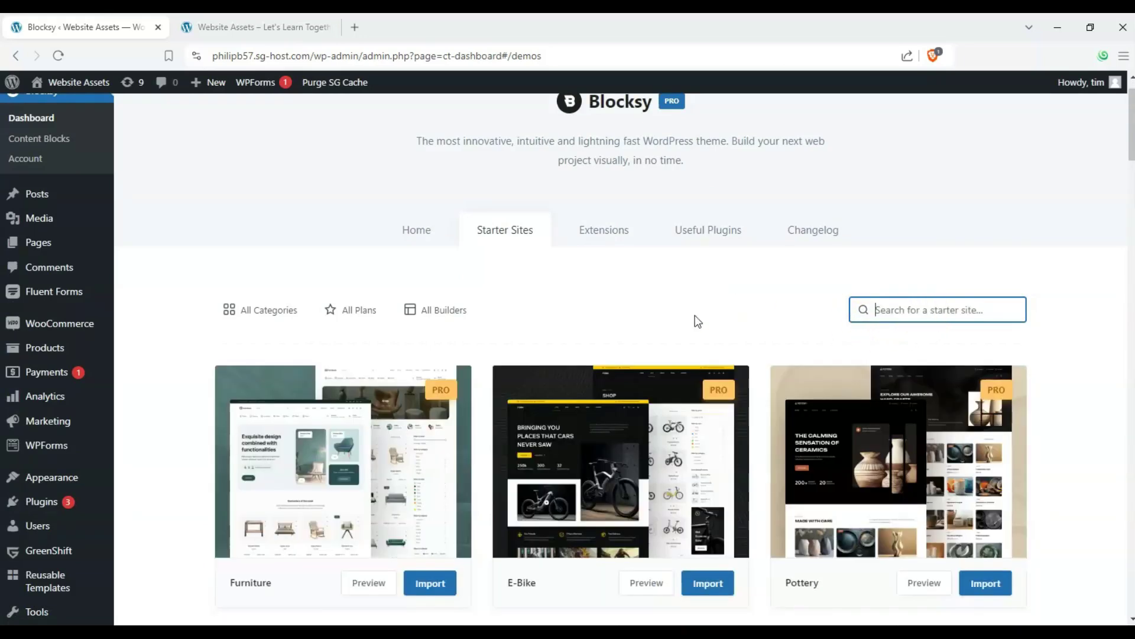
Check the categories list, set the plan filter to Free, and scroll down to the Beverr card
click(231, 311)
scroll(279, 444, down, 3)
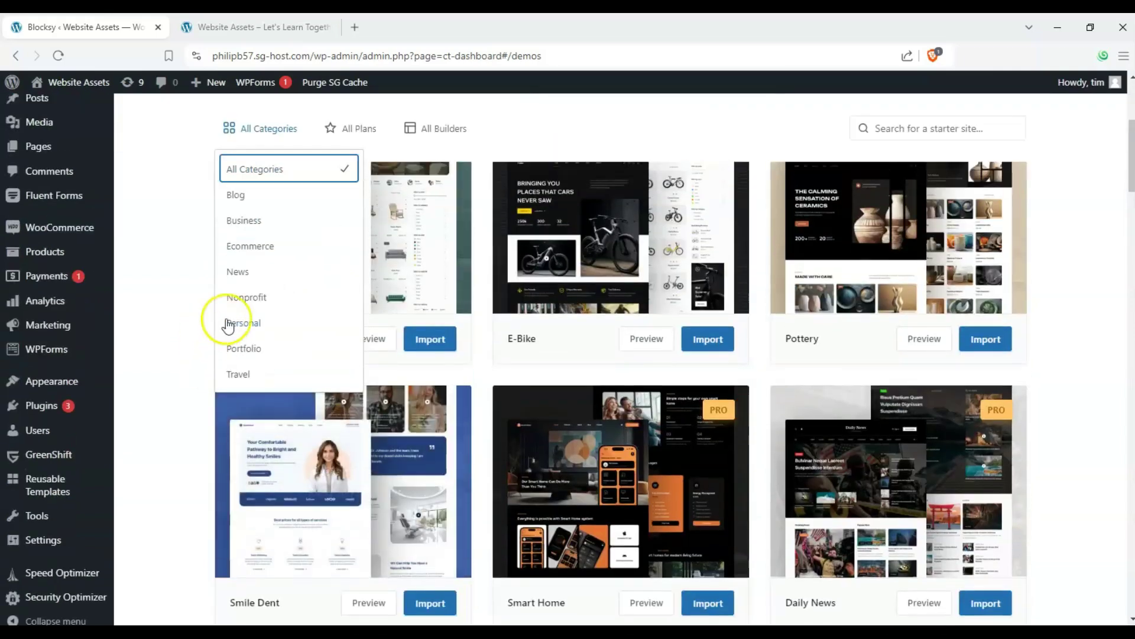
scroll(229, 322, up, 1)
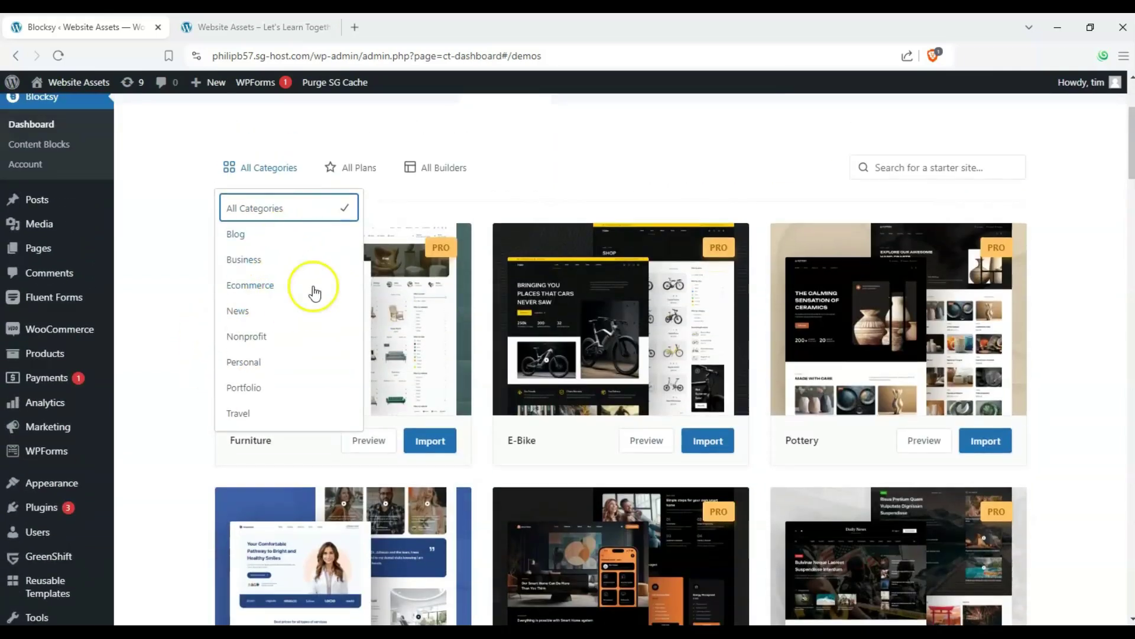
click(354, 169)
click(337, 235)
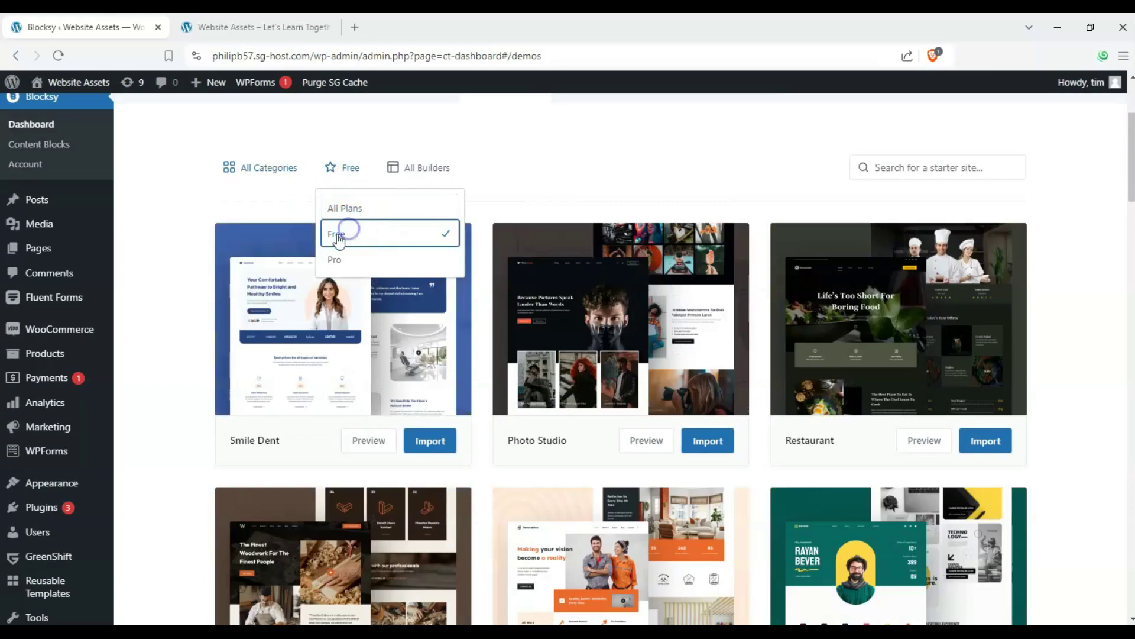
click(155, 318)
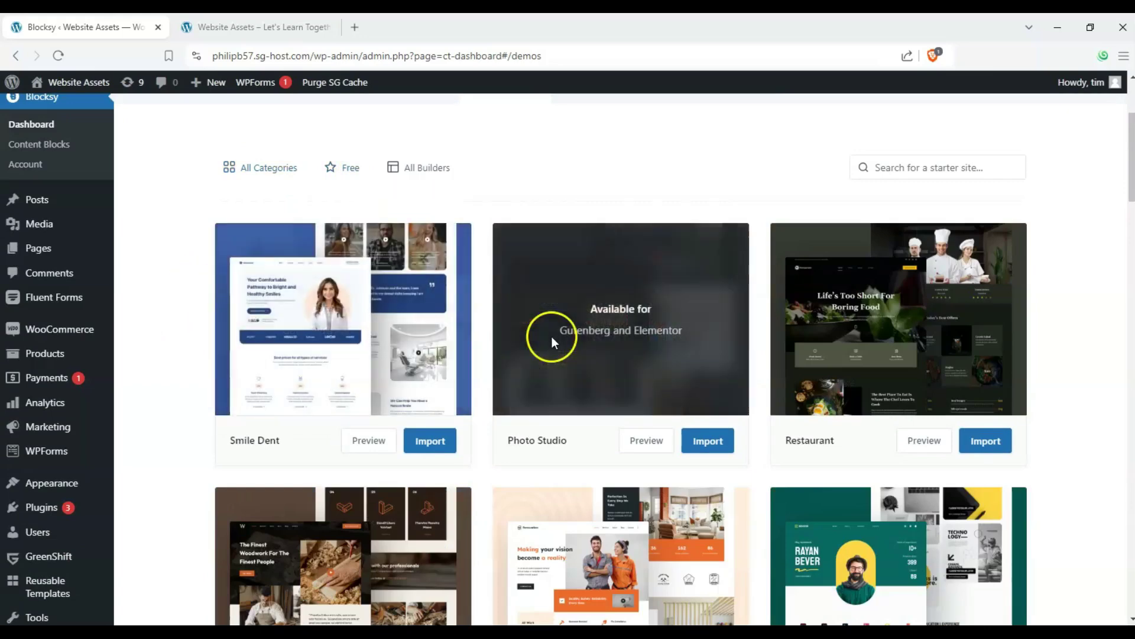
scroll(275, 239, down, 10)
scroll(232, 264, down, 5)
scroll(221, 271, up, 8)
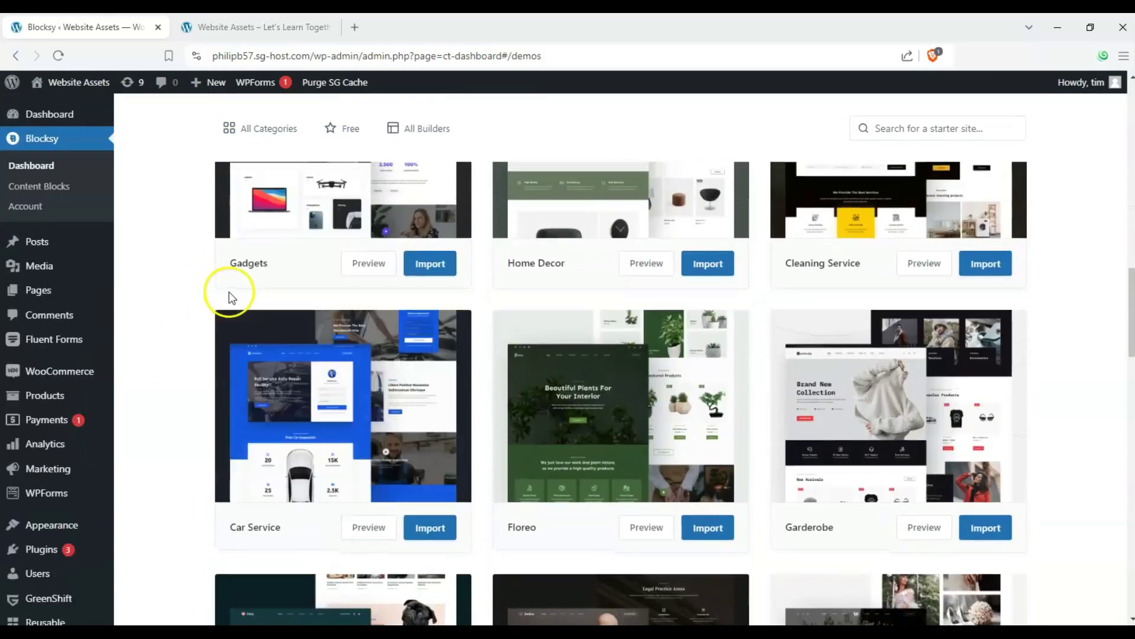
scroll(194, 350, up, 4)
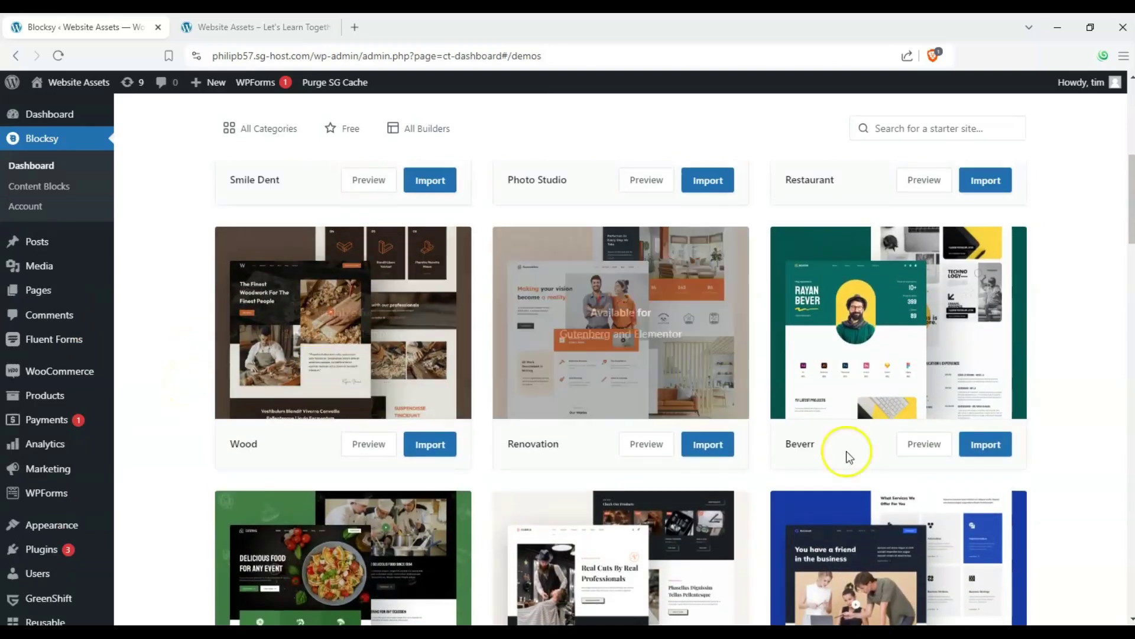
click(928, 444)
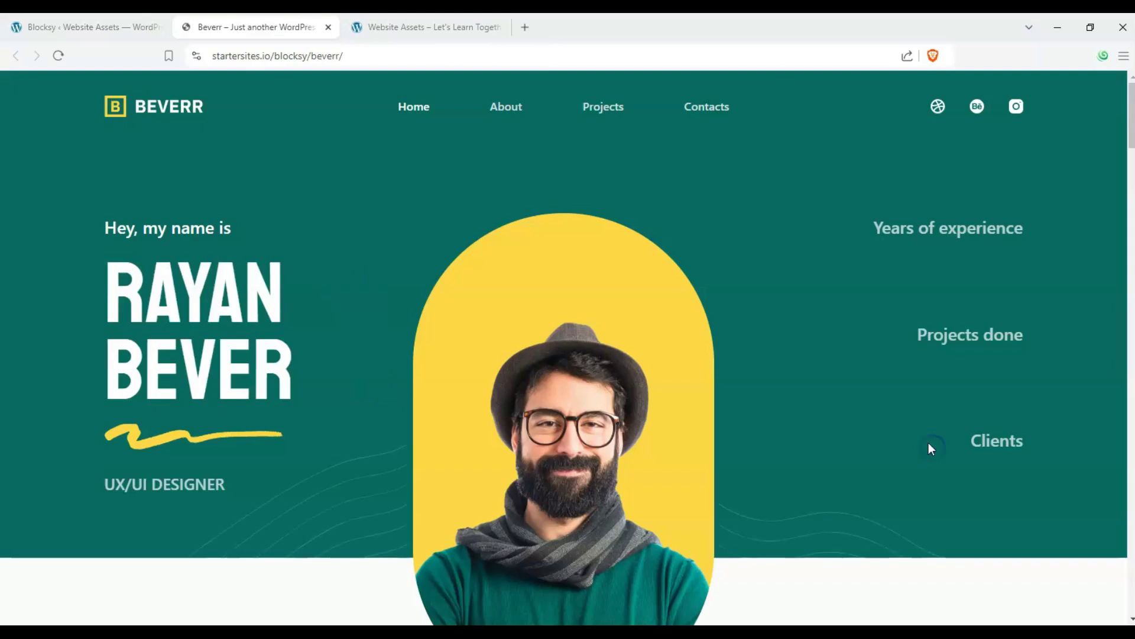
click(222, 28)
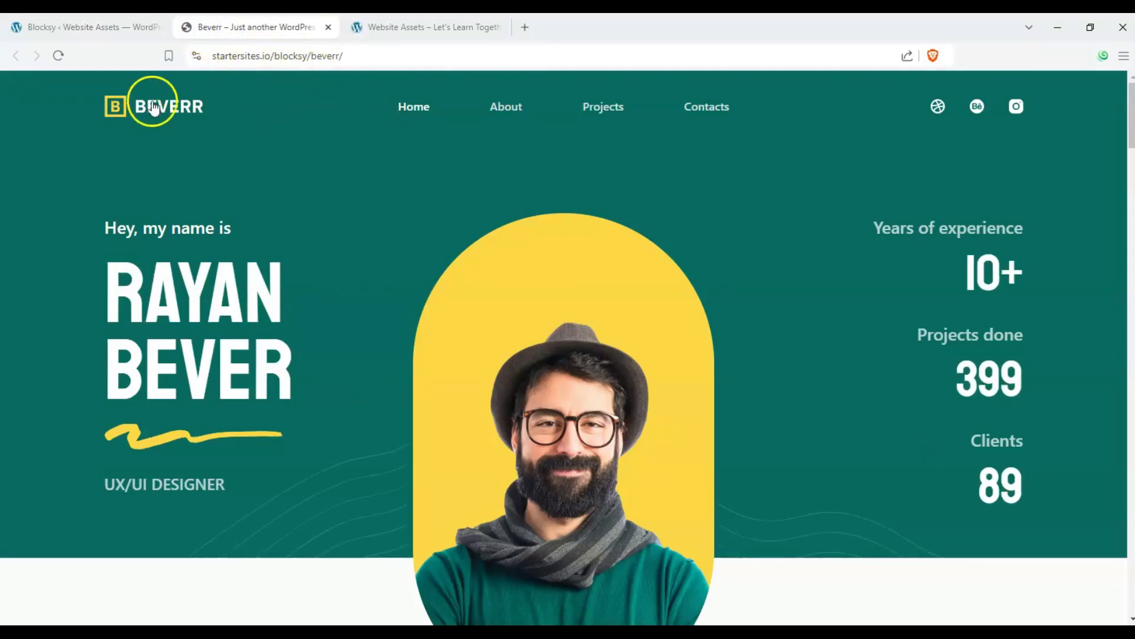
scroll(347, 201, down, 2)
scroll(338, 221, up, 2)
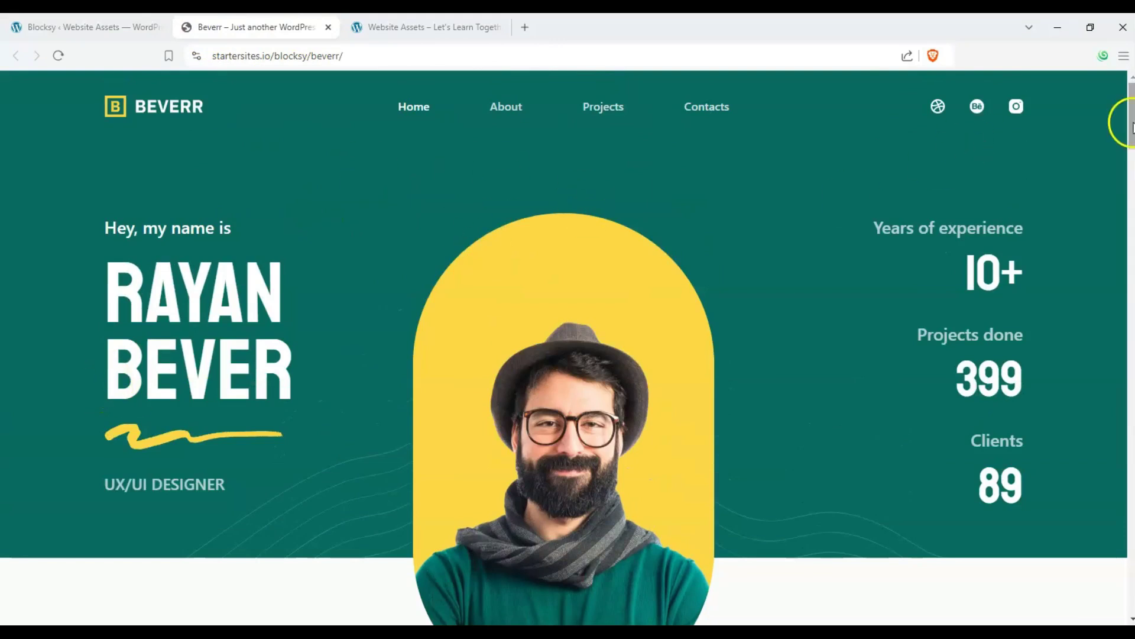
drag(1132, 124, 1002, 93)
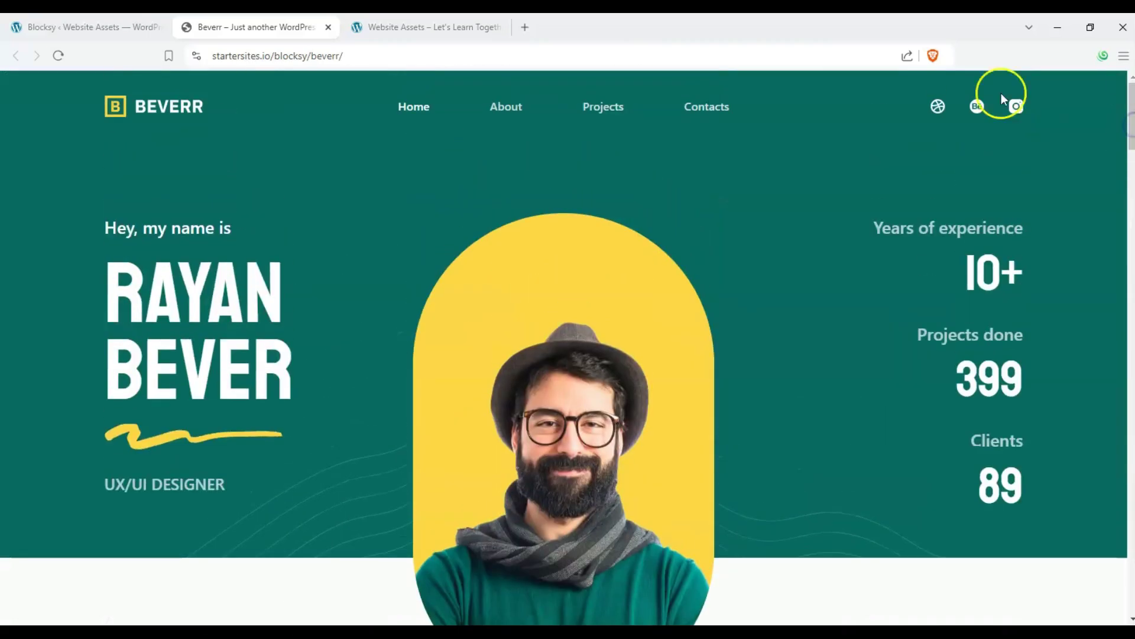
Import Beverr with Gutenberg as builder, its required plugins, and its content
click(329, 27)
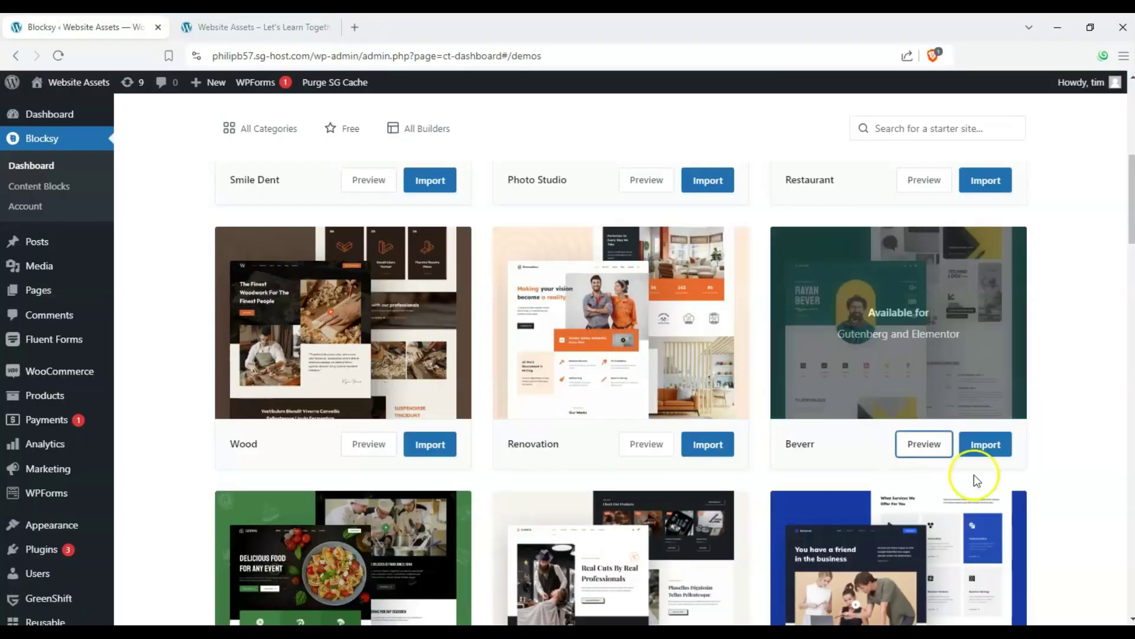
click(998, 445)
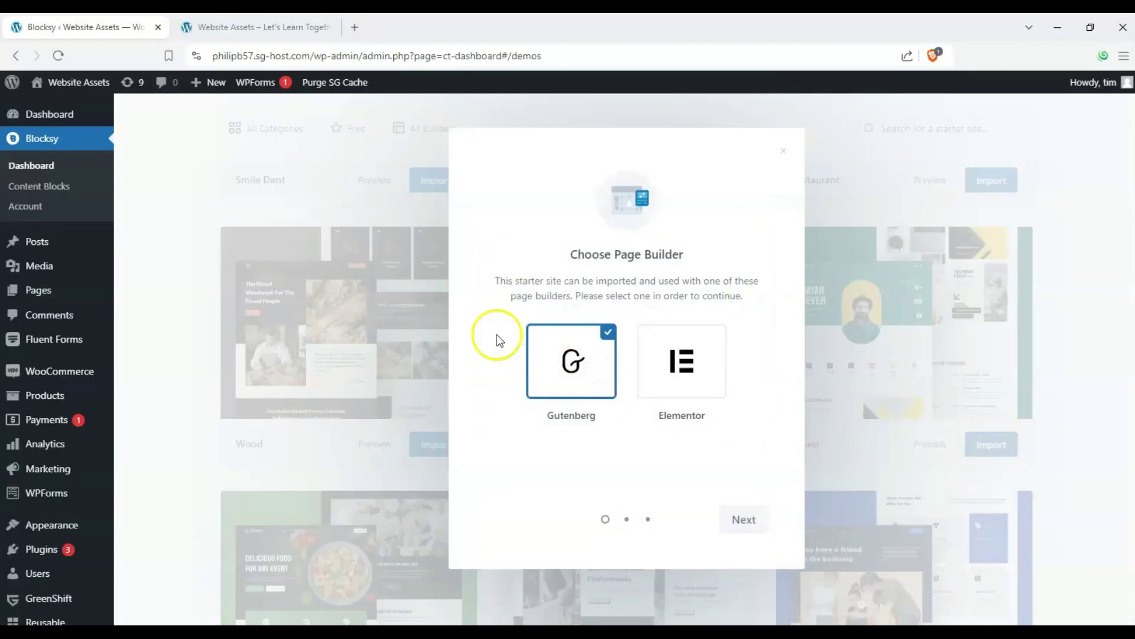
click(729, 520)
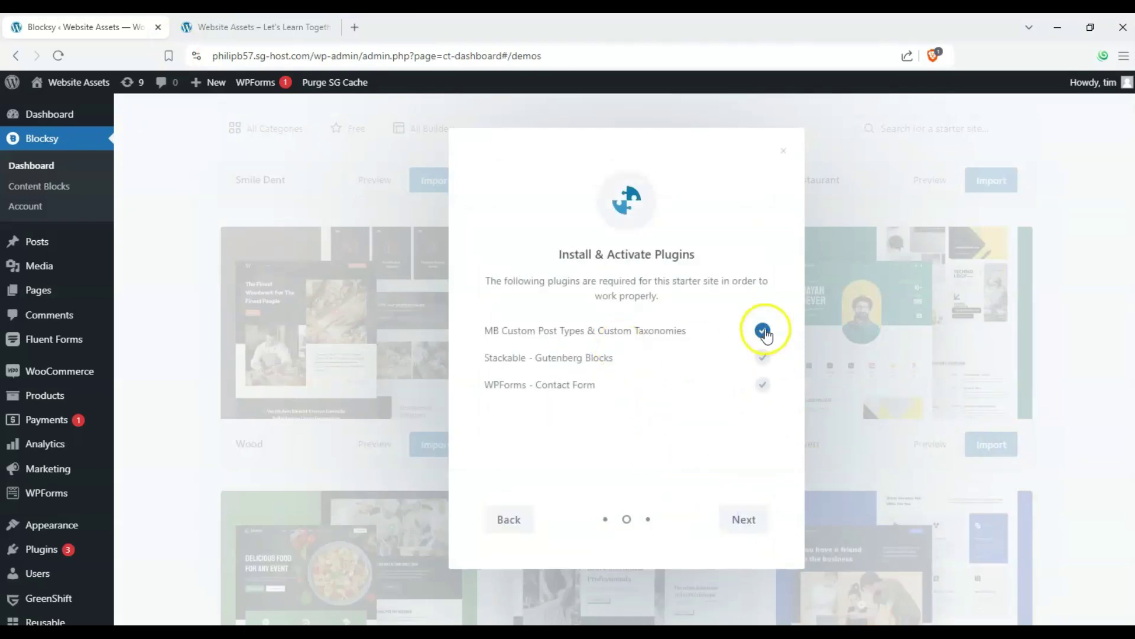
click(751, 519)
click(742, 519)
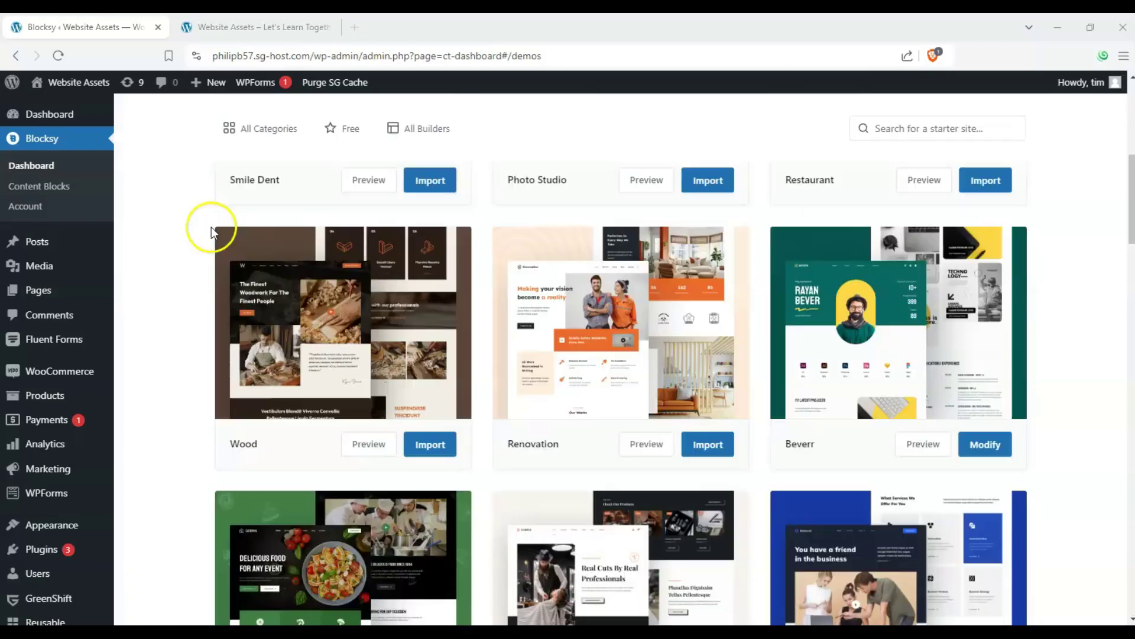
click(188, 30)
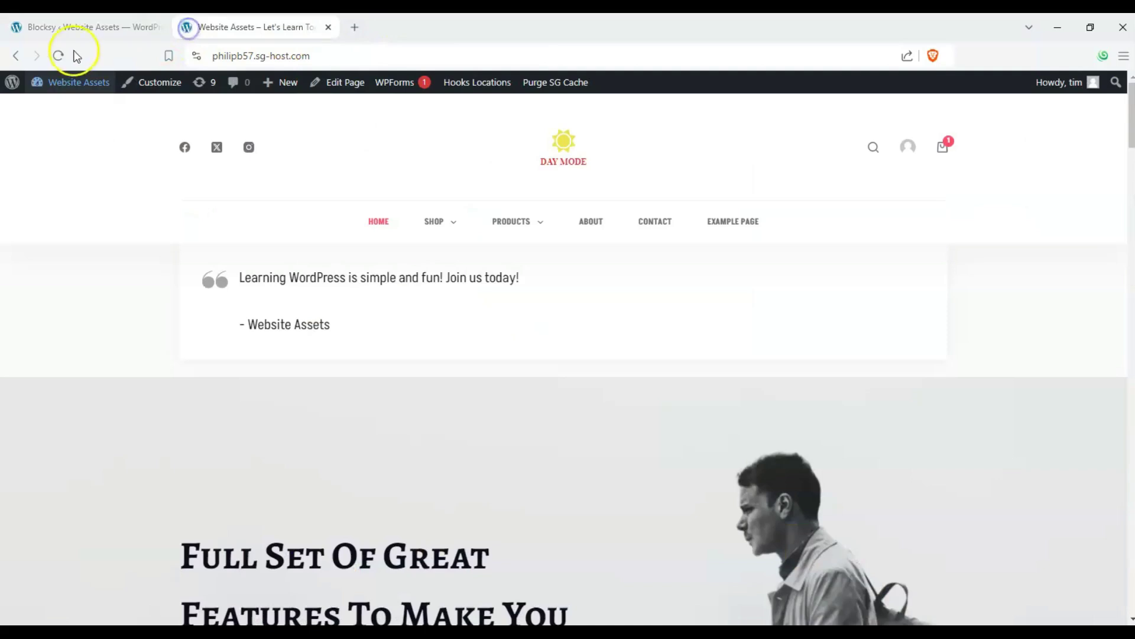
click(61, 56)
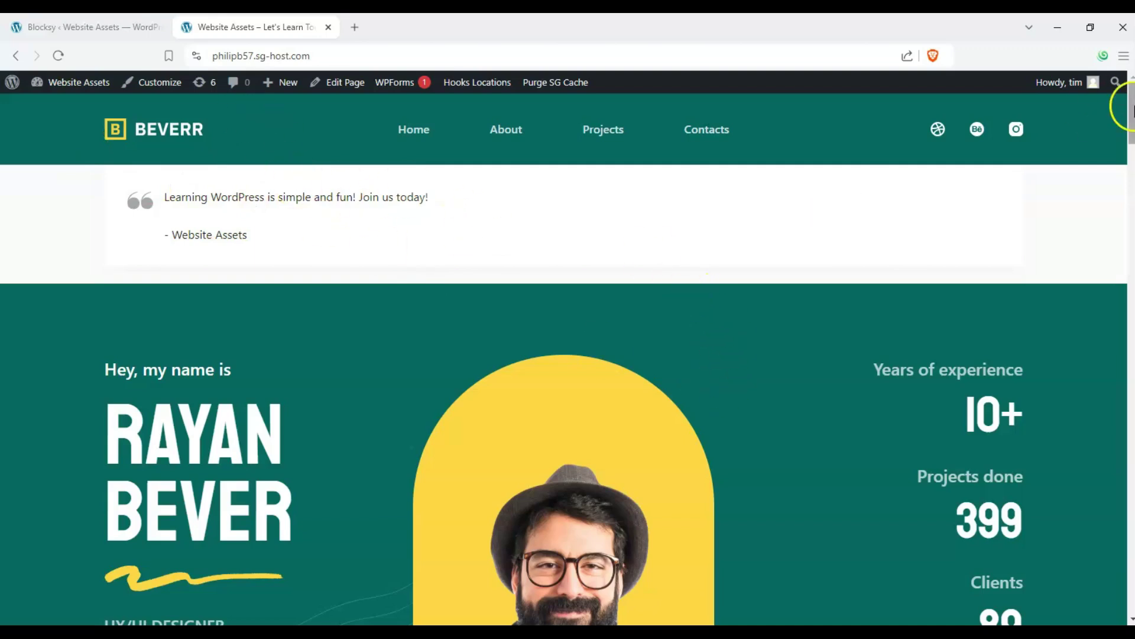
drag(1130, 106, 1129, 140)
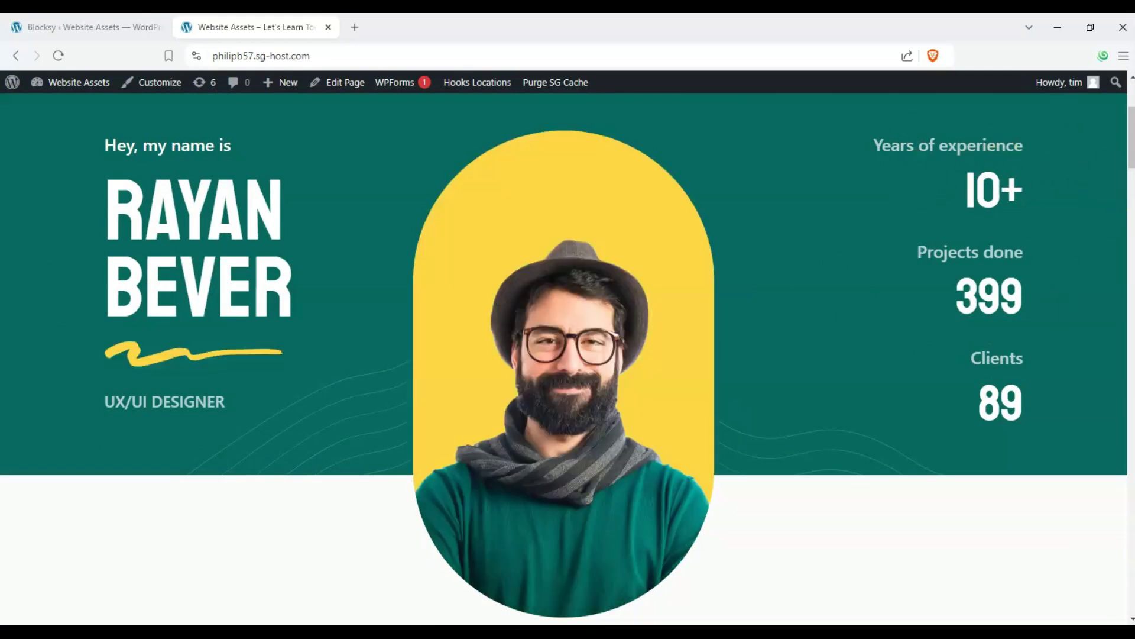
drag(1131, 154, 1129, 224)
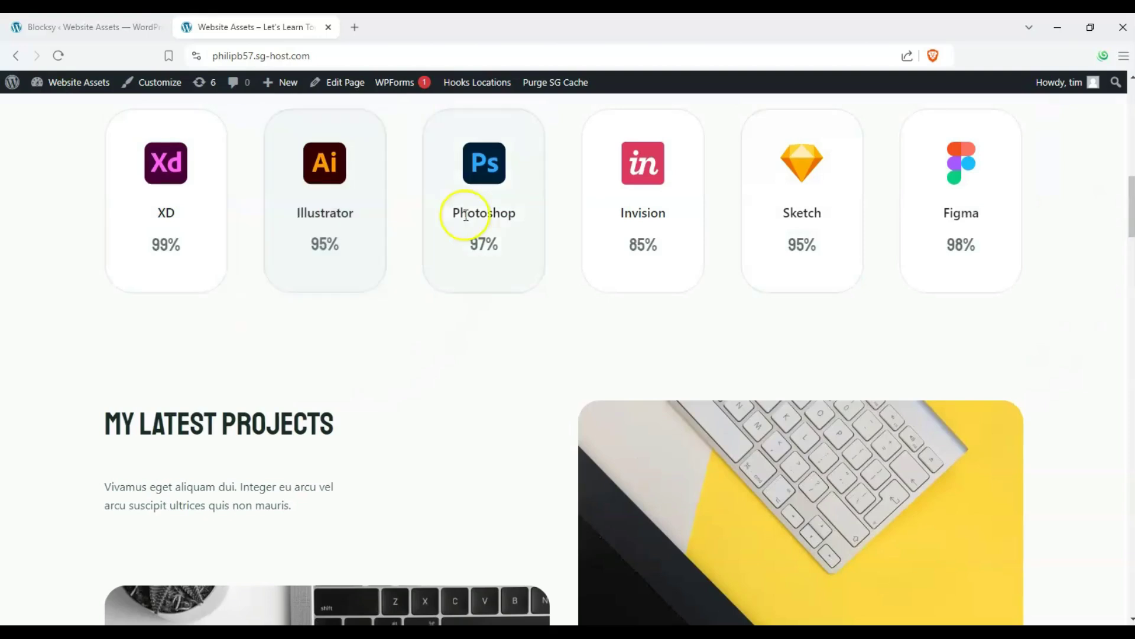
drag(1128, 201, 1119, 289)
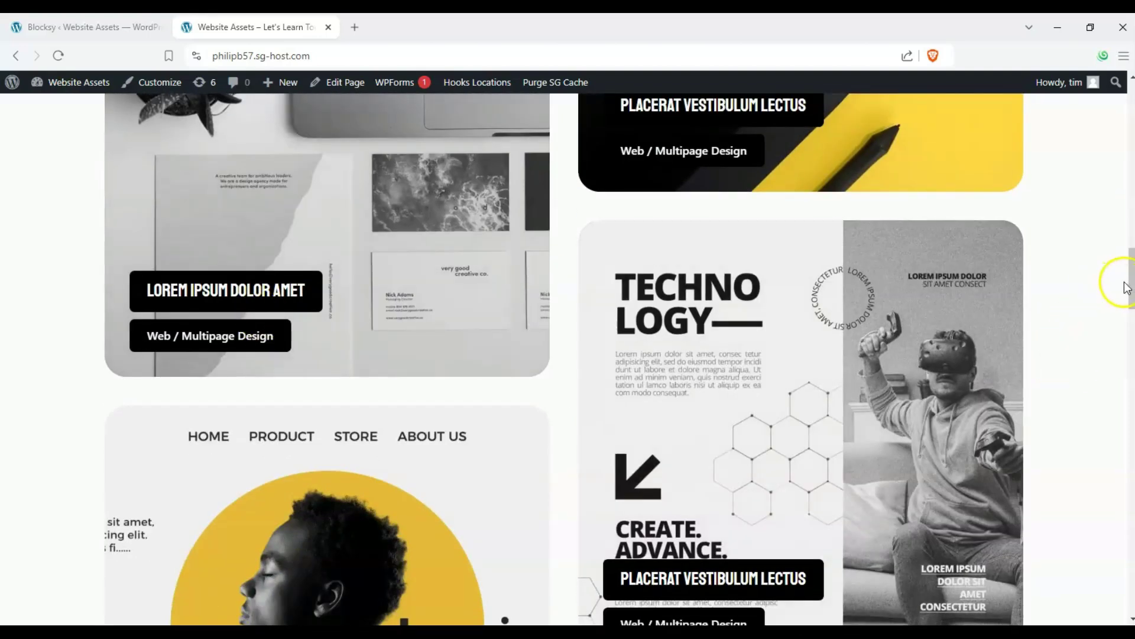
drag(1124, 285, 1129, 88)
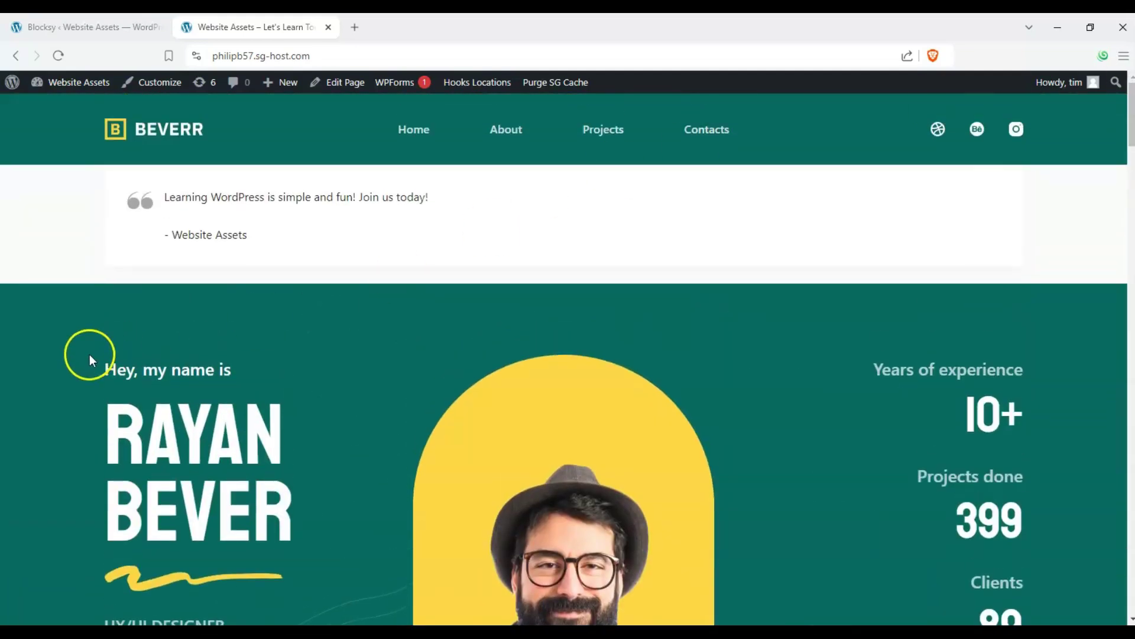
scroll(423, 303, down, 8)
scroll(302, 312, up, 8)
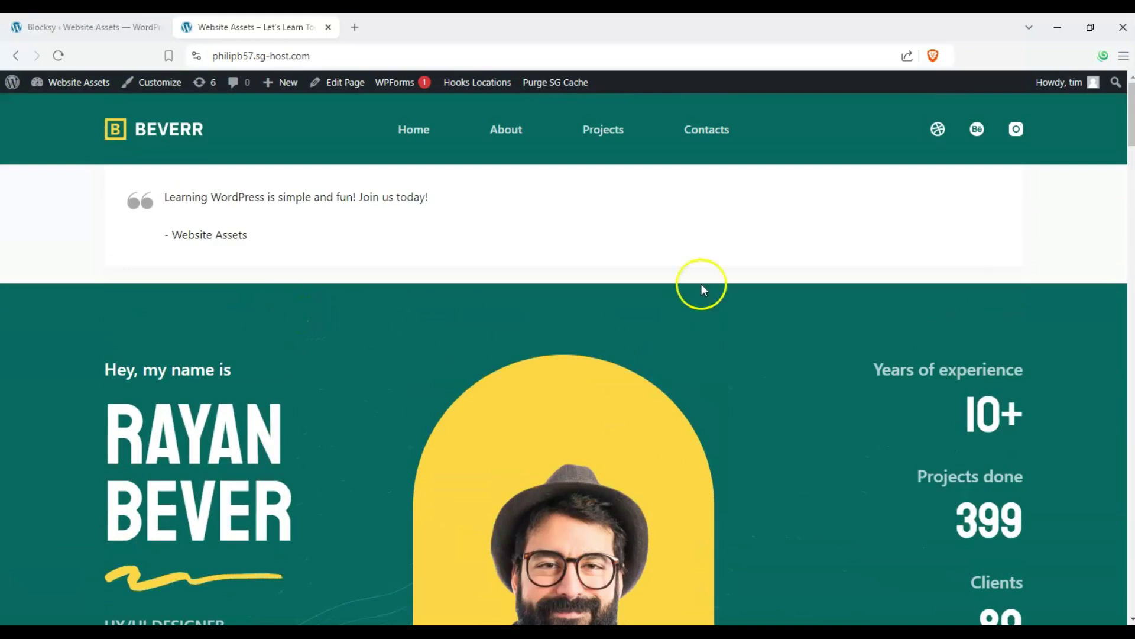
Open the About page from the nav menu and look over it
click(506, 130)
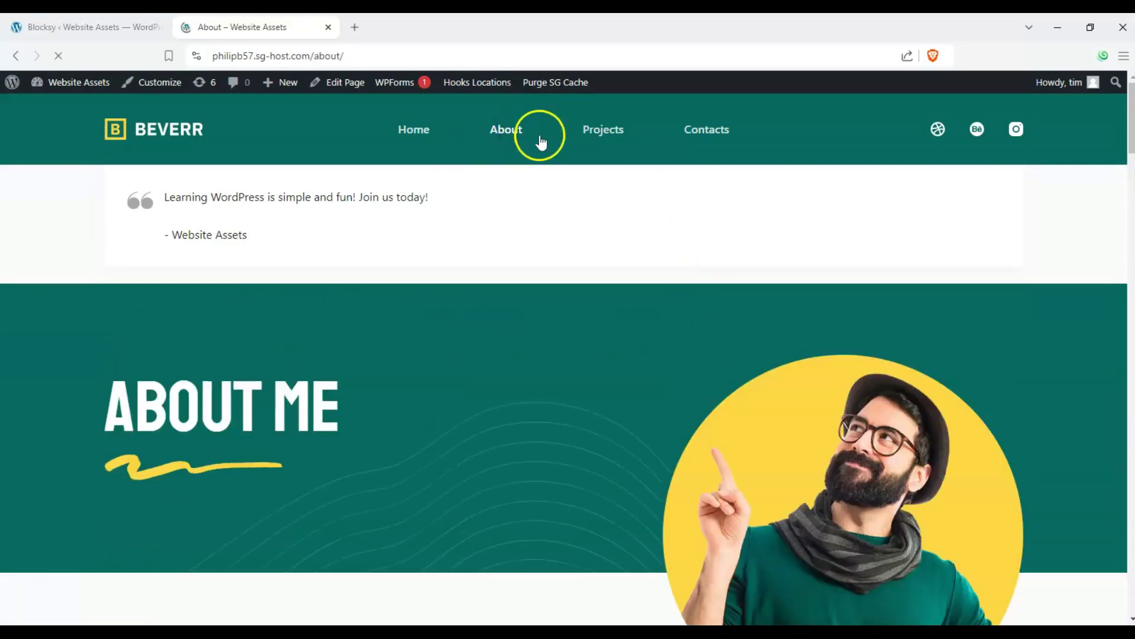
scroll(557, 215, down, 3)
scroll(528, 210, up, 2)
scroll(509, 172, up, 1)
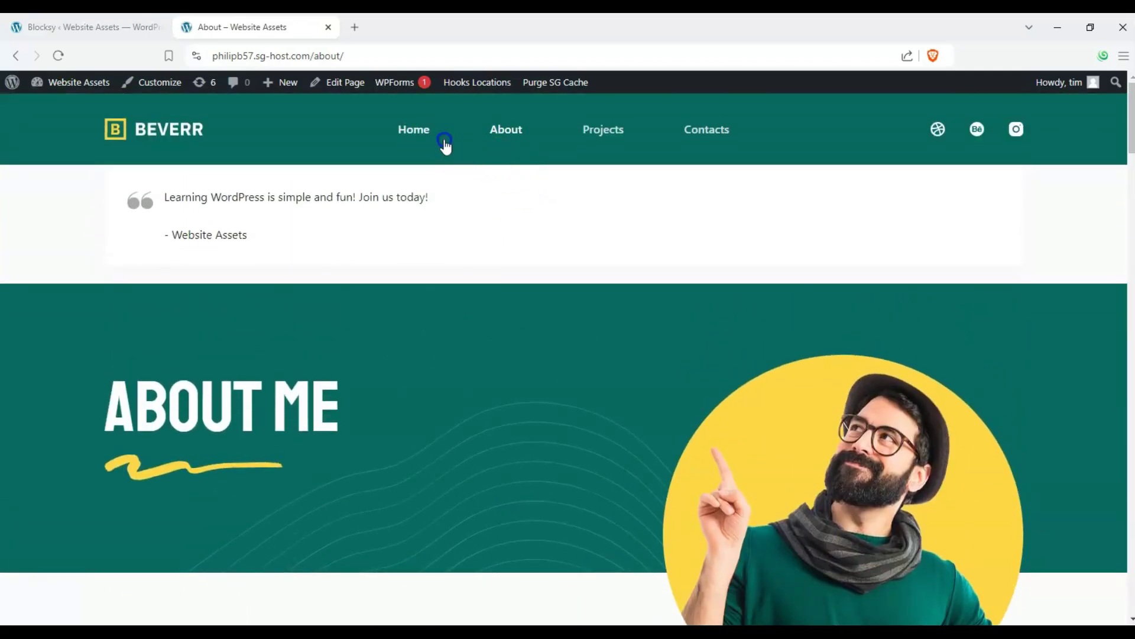
Browse the Beverr demo home page, then go back to the Blocksy starter sites dashboard
click(425, 142)
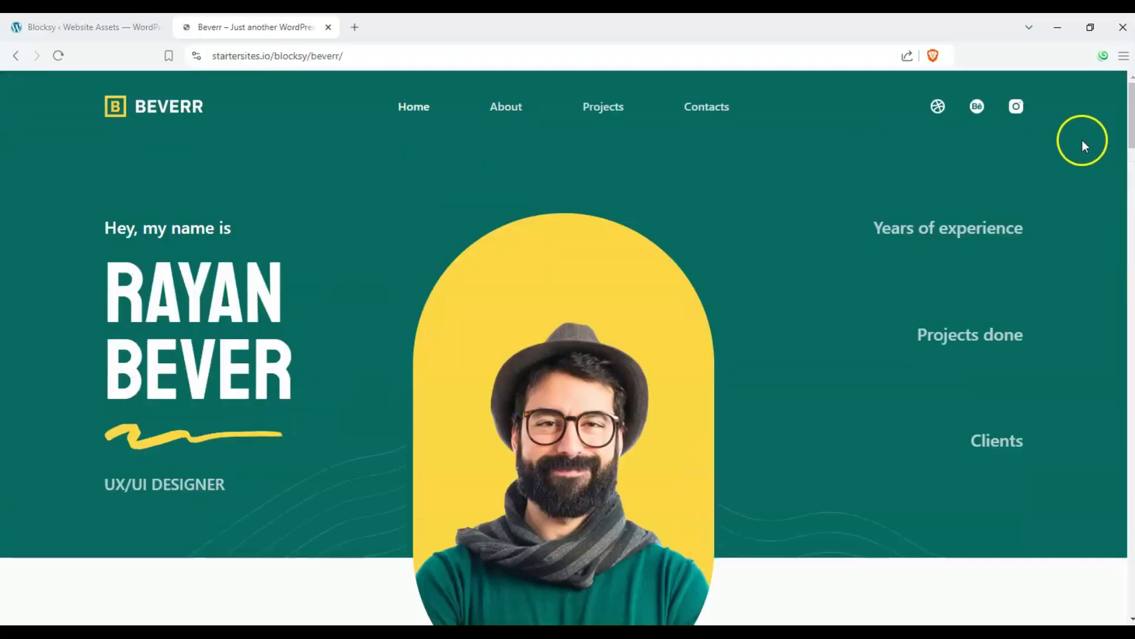
mouse_move(1127, 107)
mouse_down()
mouse_move(1118, 330)
mouse_move(1128, 118)
mouse_up()
scroll(594, 276, down, 5)
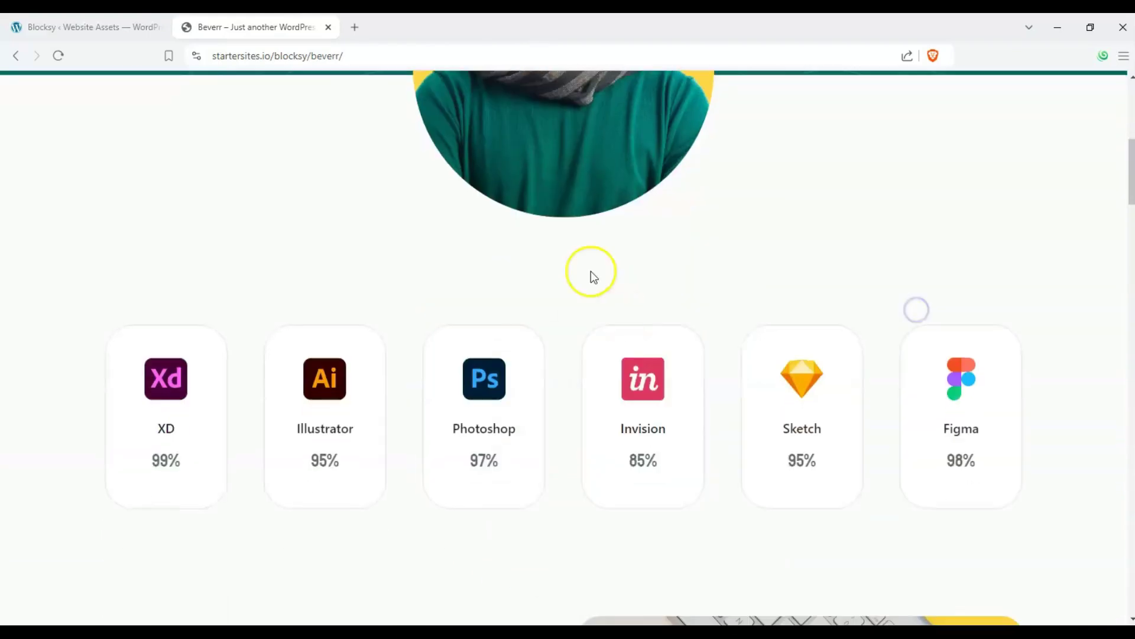
scroll(433, 246, down, 9)
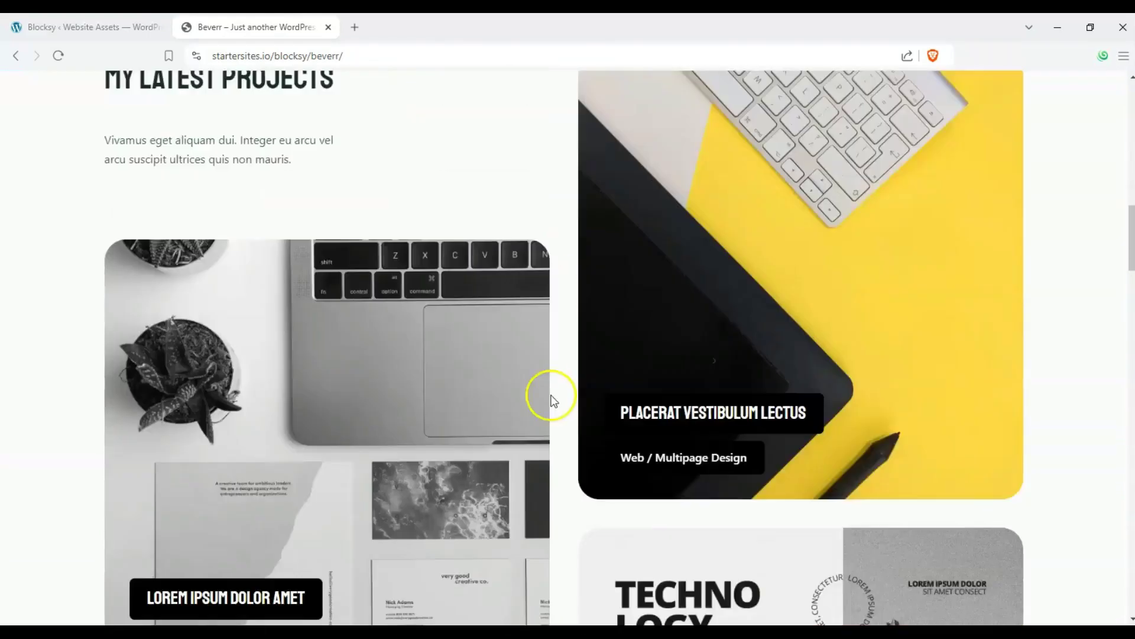
scroll(510, 375, down, 10)
scroll(307, 311, up, 20)
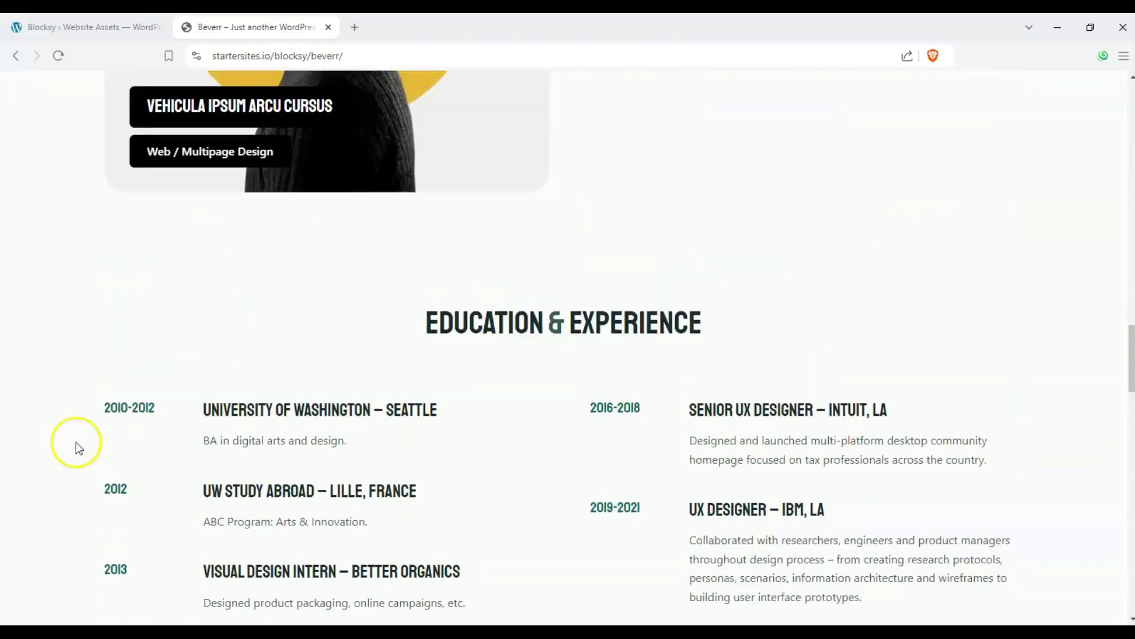
scroll(37, 220, up, 2)
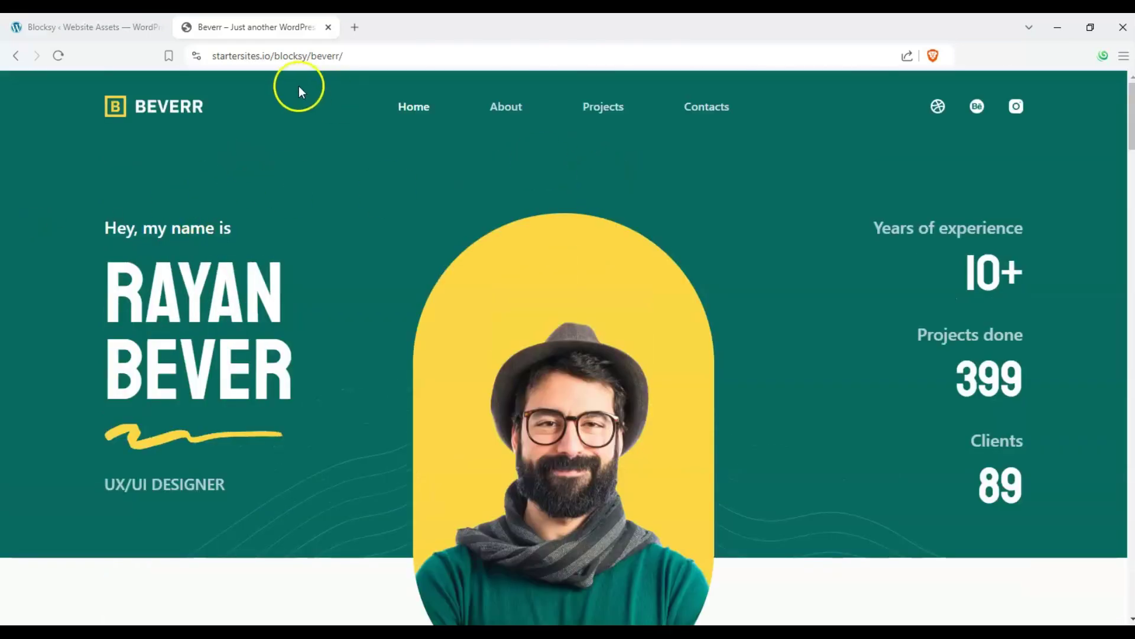
click(110, 35)
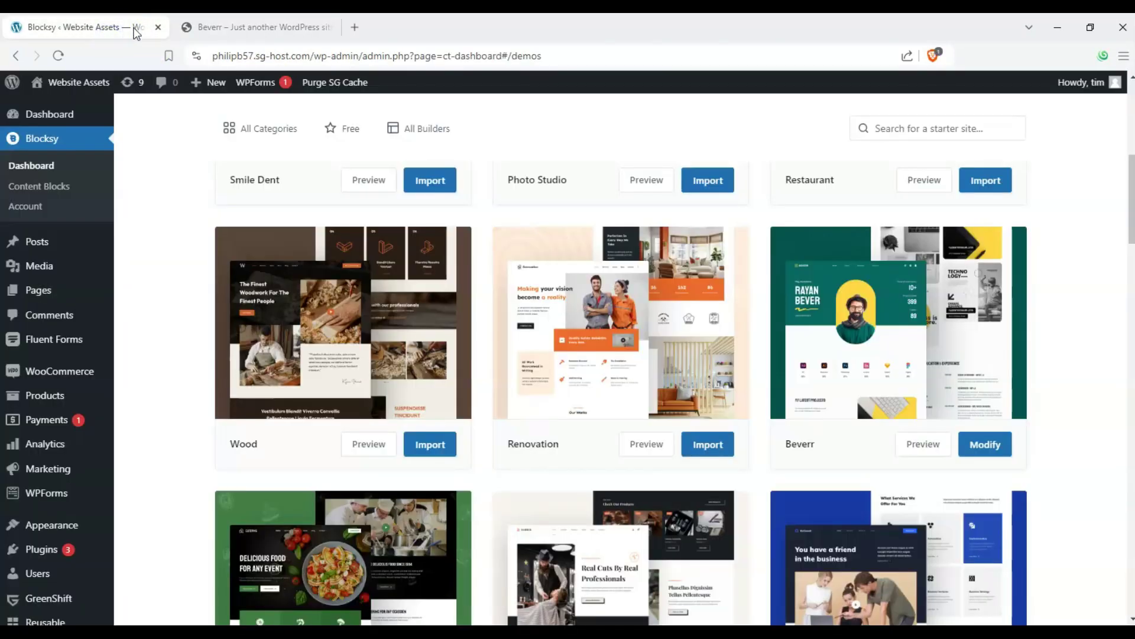
Open the Customizer from the live site and go to Site Identity
click(248, 27)
click(168, 83)
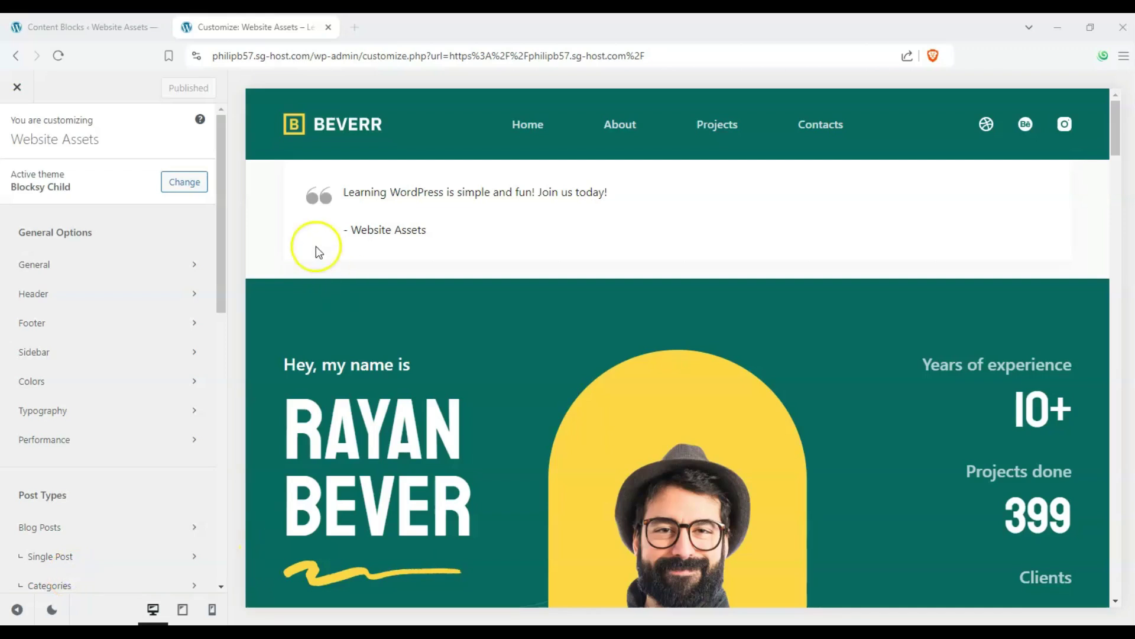
scroll(157, 301, down, 10)
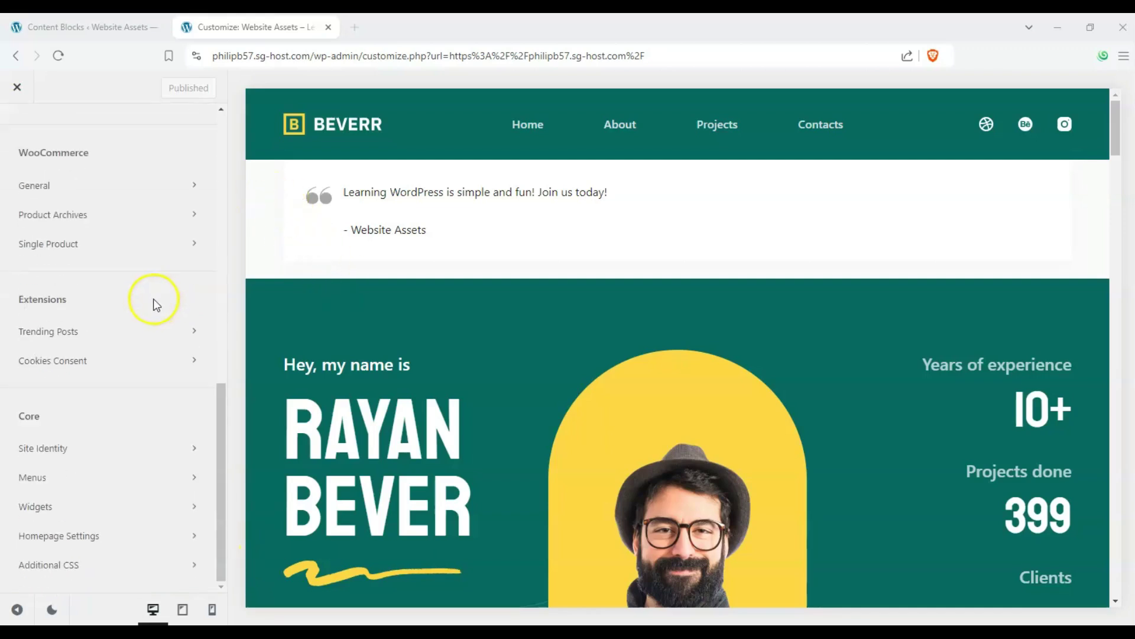
click(76, 450)
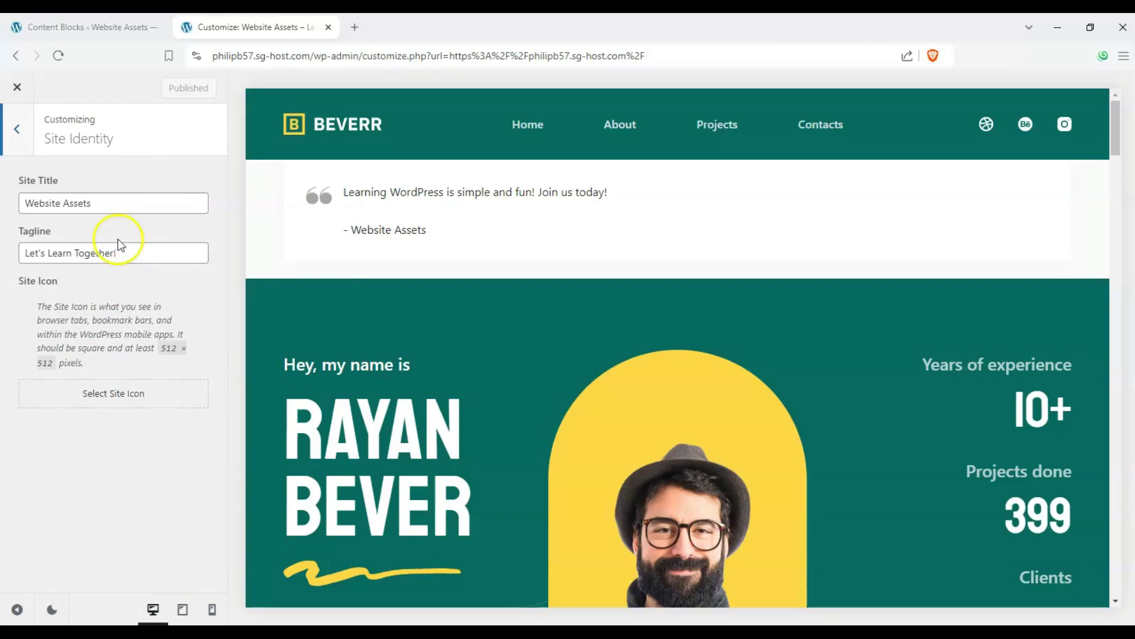
Pick the WordPress monitor icon image as the site icon and crop it
click(129, 399)
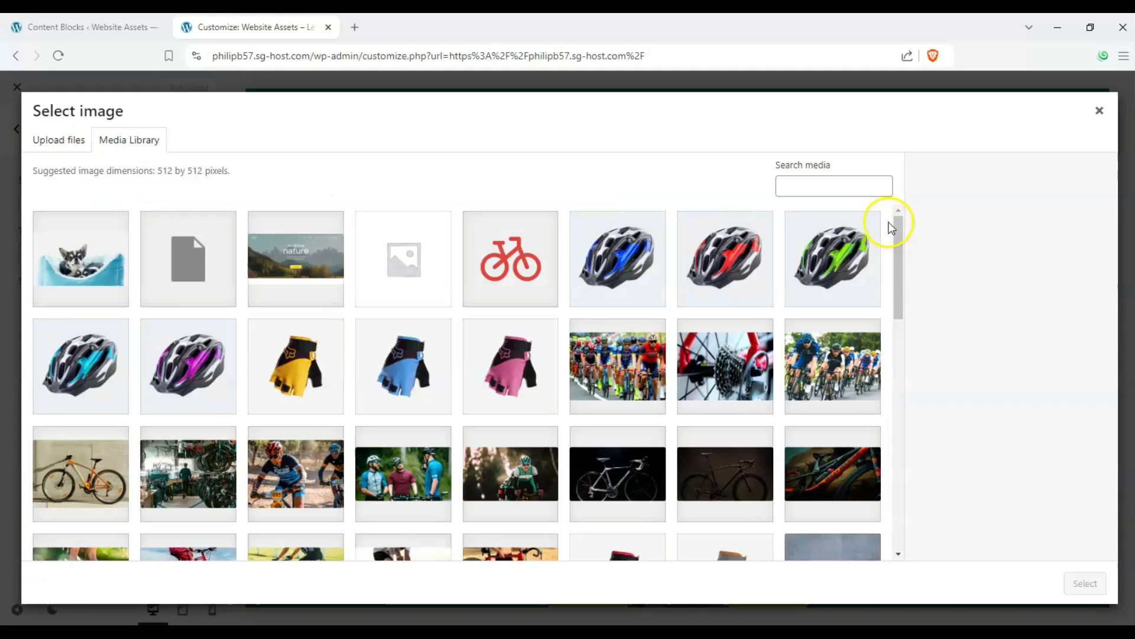
drag(899, 267, 894, 547)
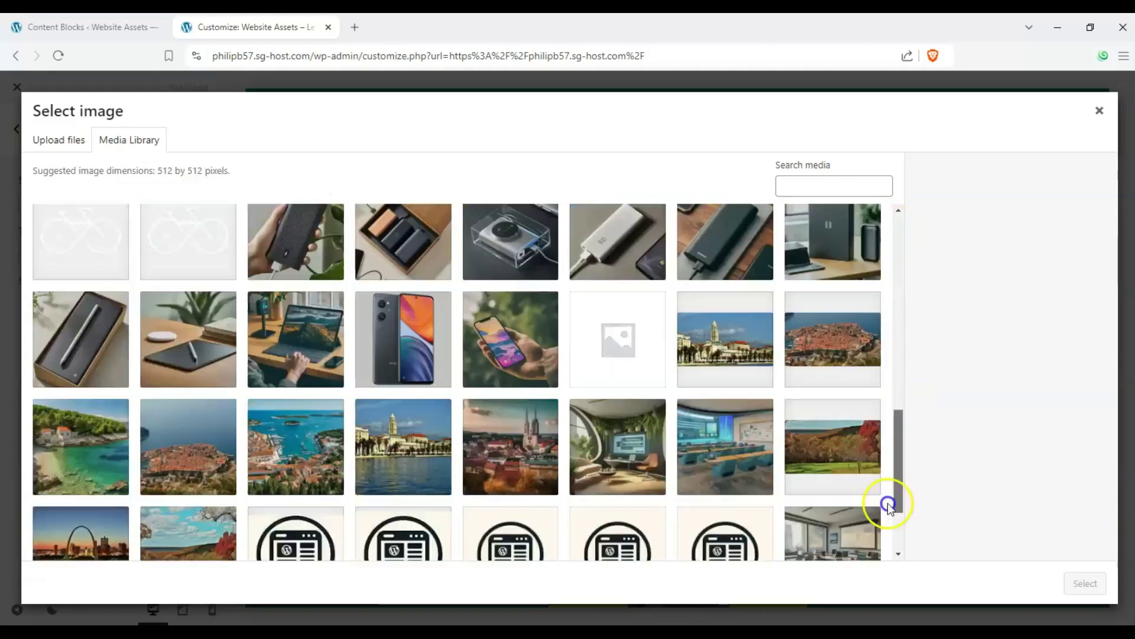
click(328, 456)
click(1085, 583)
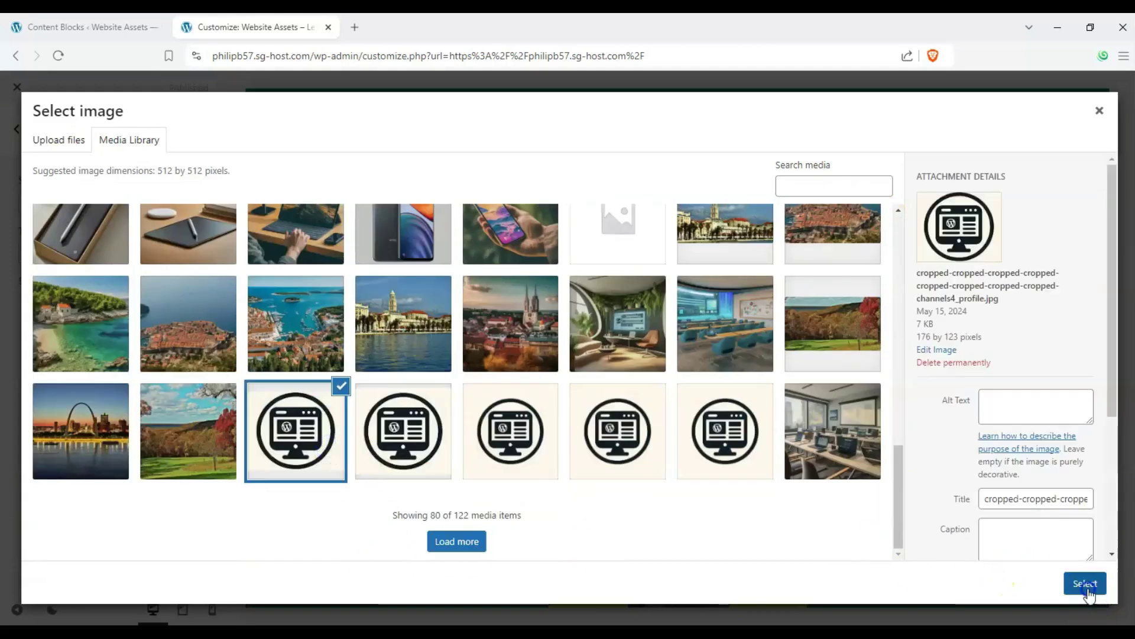
click(1094, 594)
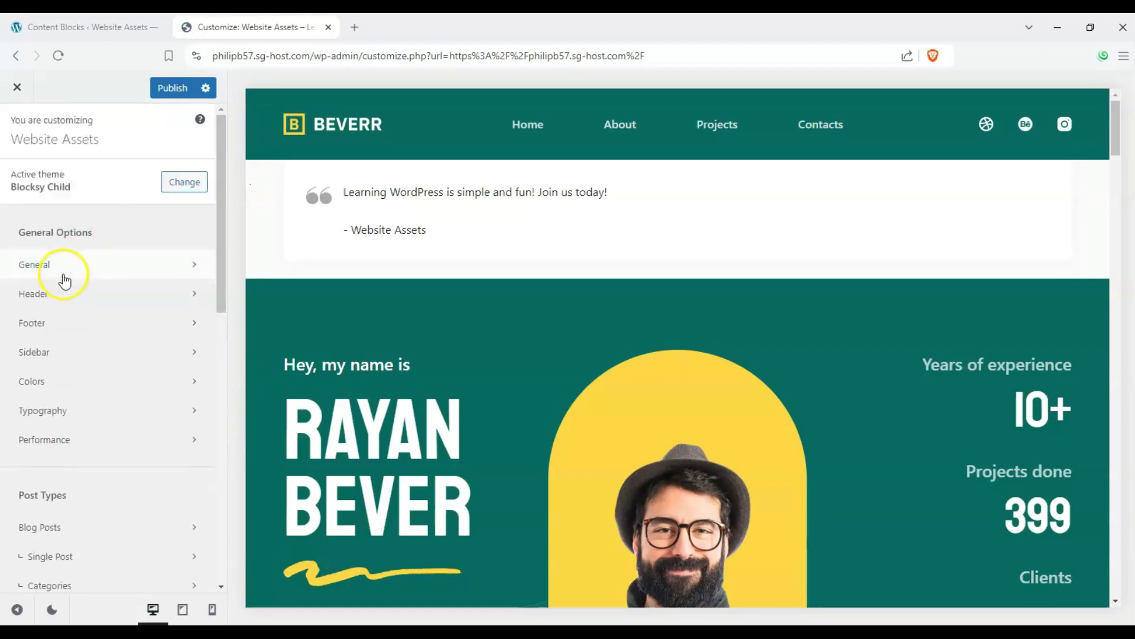
Replace the header logo with the WordPress monitor icon image
click(66, 295)
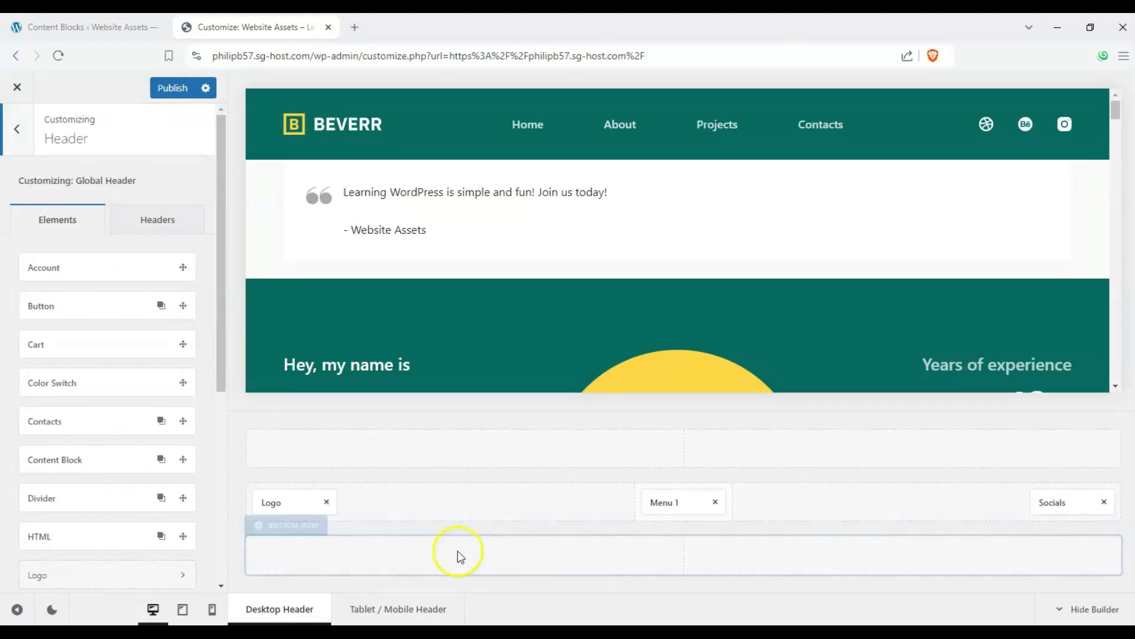
click(296, 504)
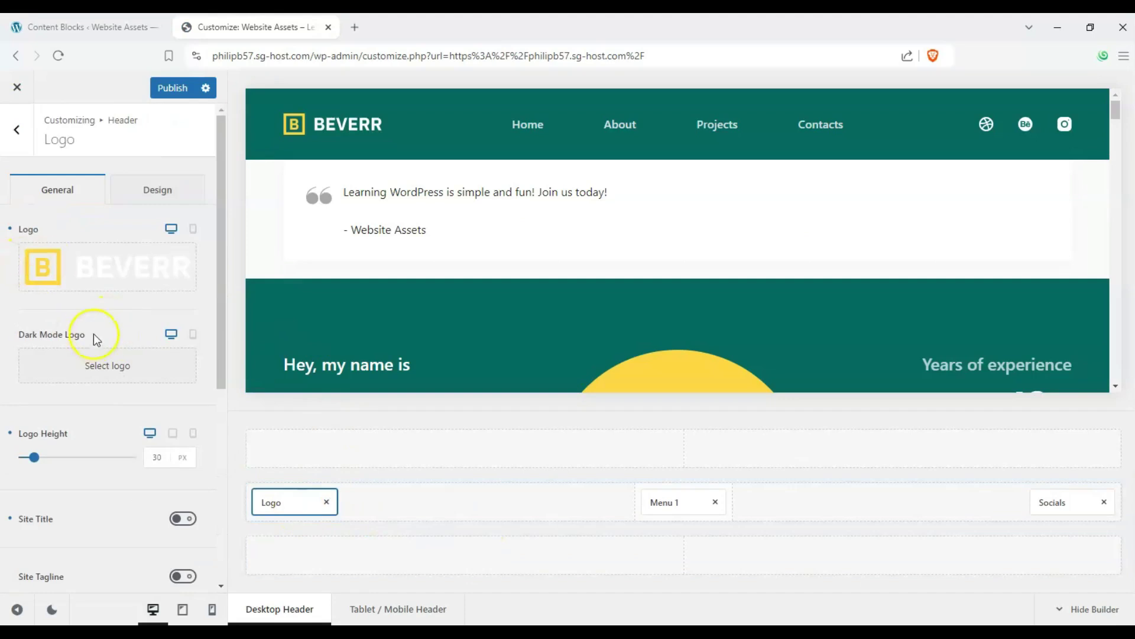
click(162, 267)
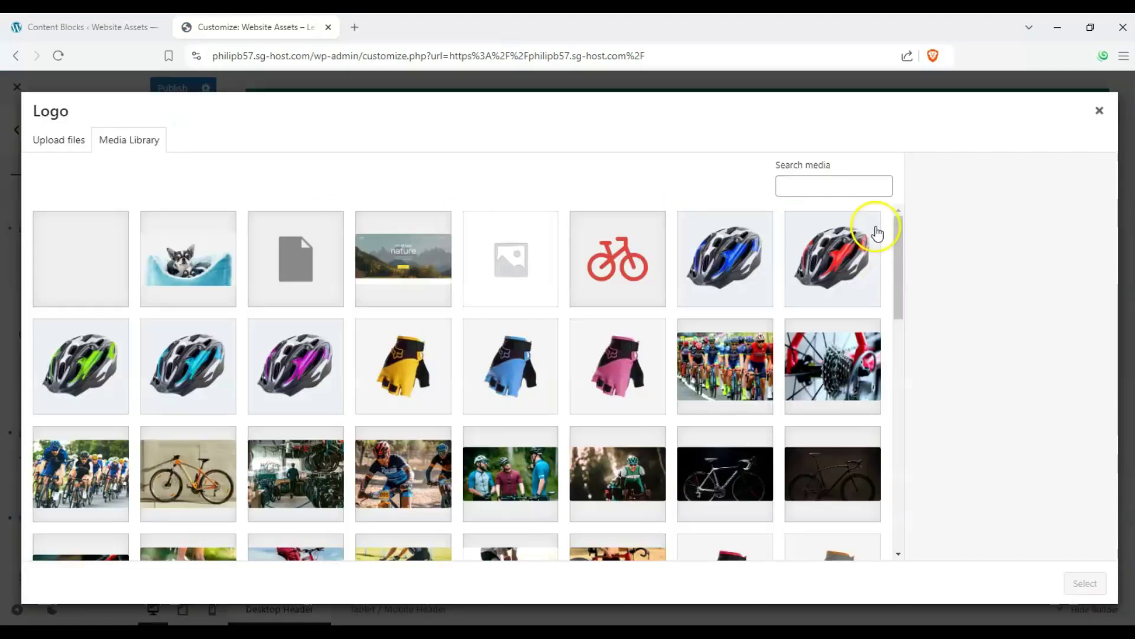
click(81, 277)
click(1086, 583)
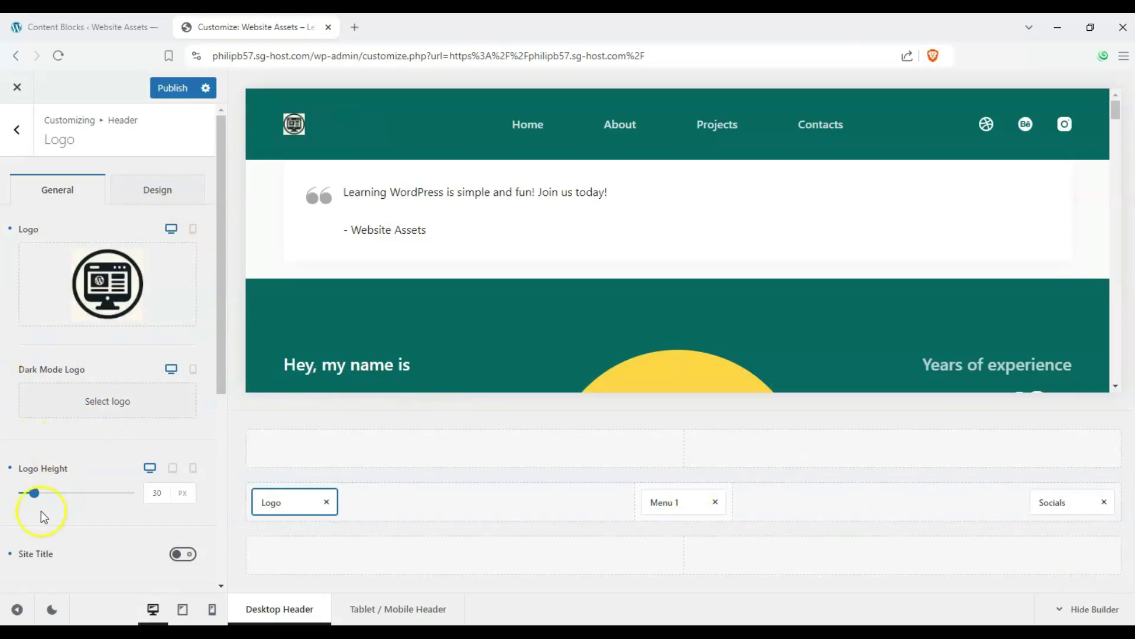
Set the logo height to 81 px, show the site title, and keep the tagline hidden
drag(41, 499, 52, 494)
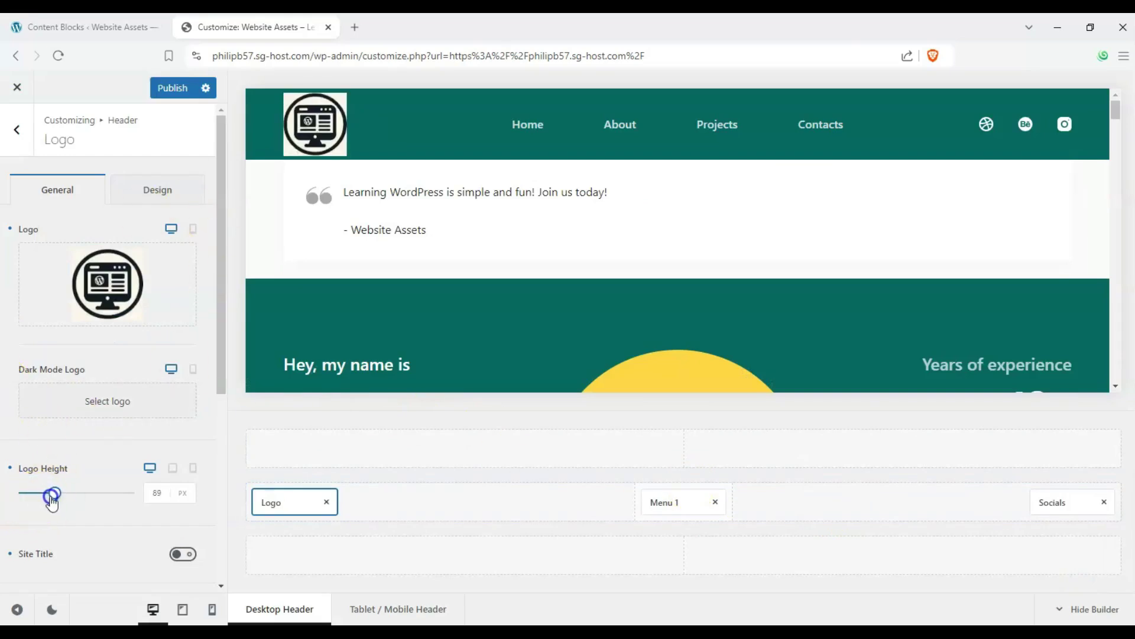
scroll(10, 472, down, 5)
click(182, 227)
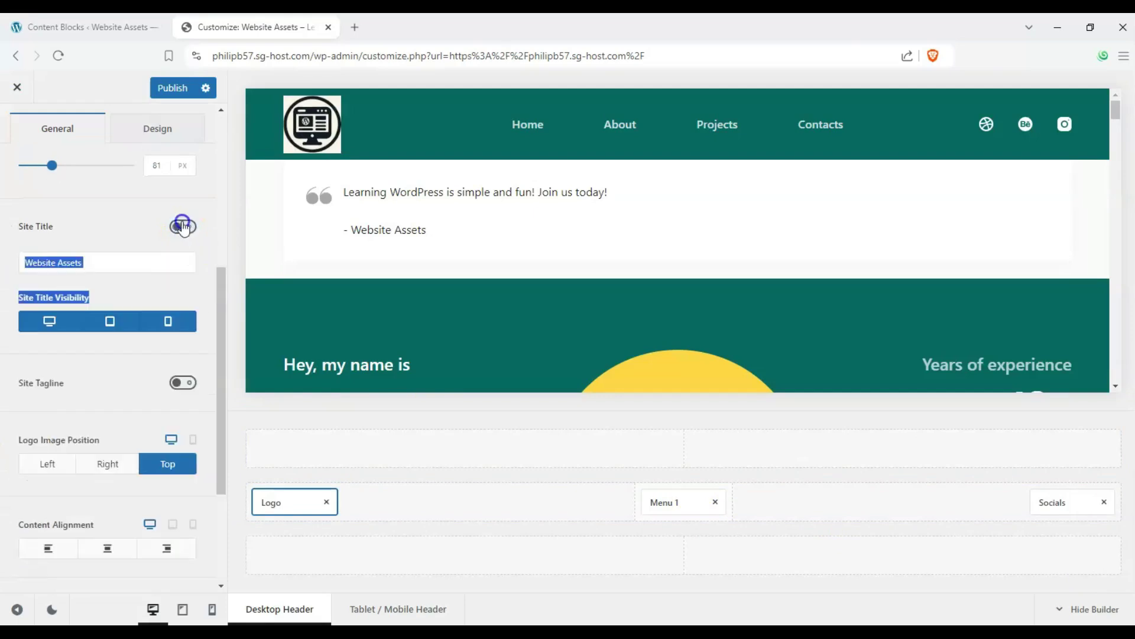
click(189, 393)
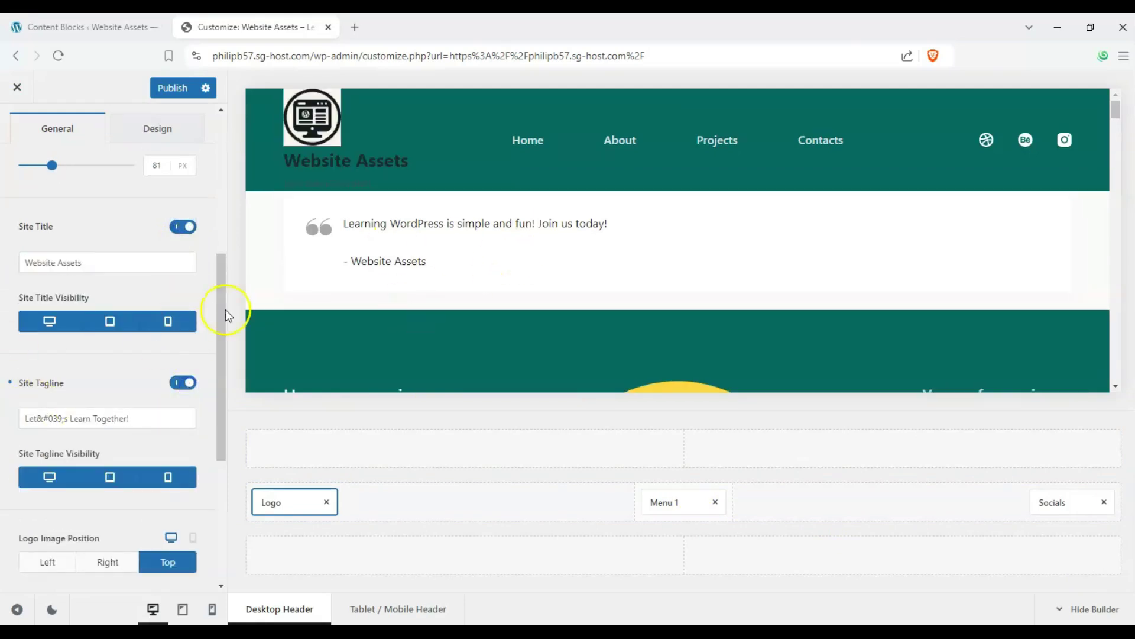
click(183, 383)
Set the logo's content alignment to center and review its design settings
scroll(148, 354, up, 2)
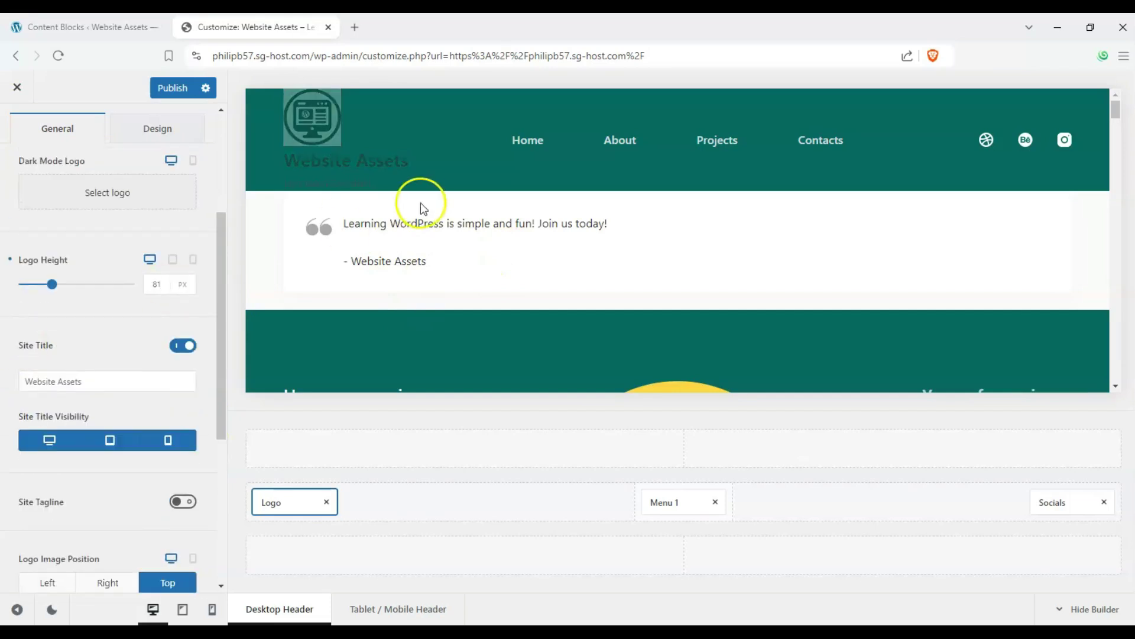
scroll(59, 303, up, 1)
scroll(35, 298, down, 5)
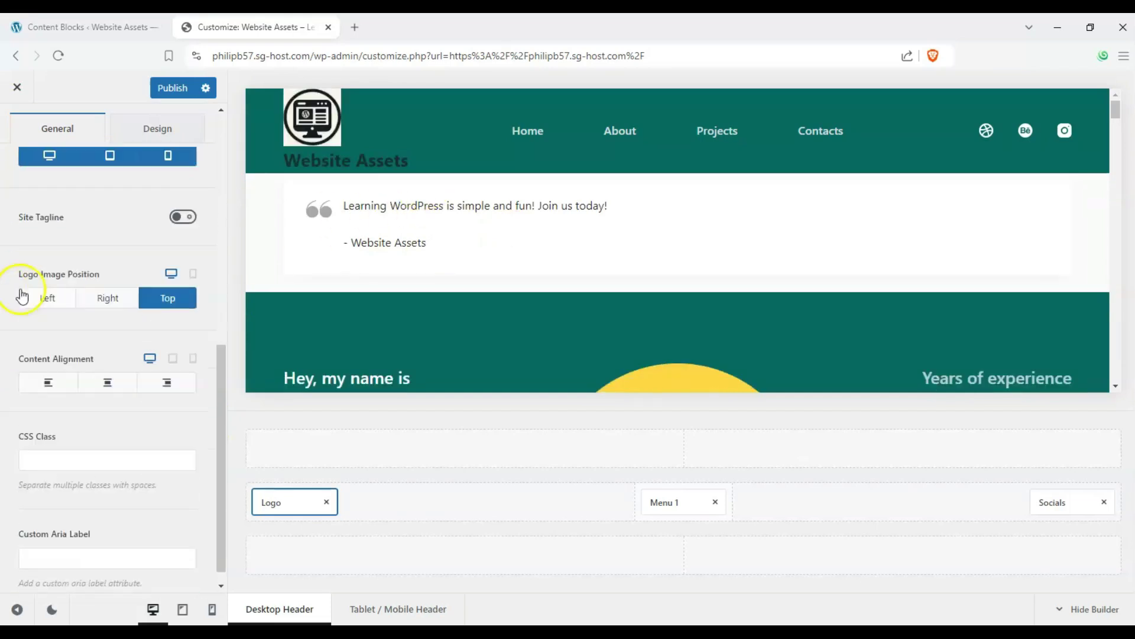
click(155, 384)
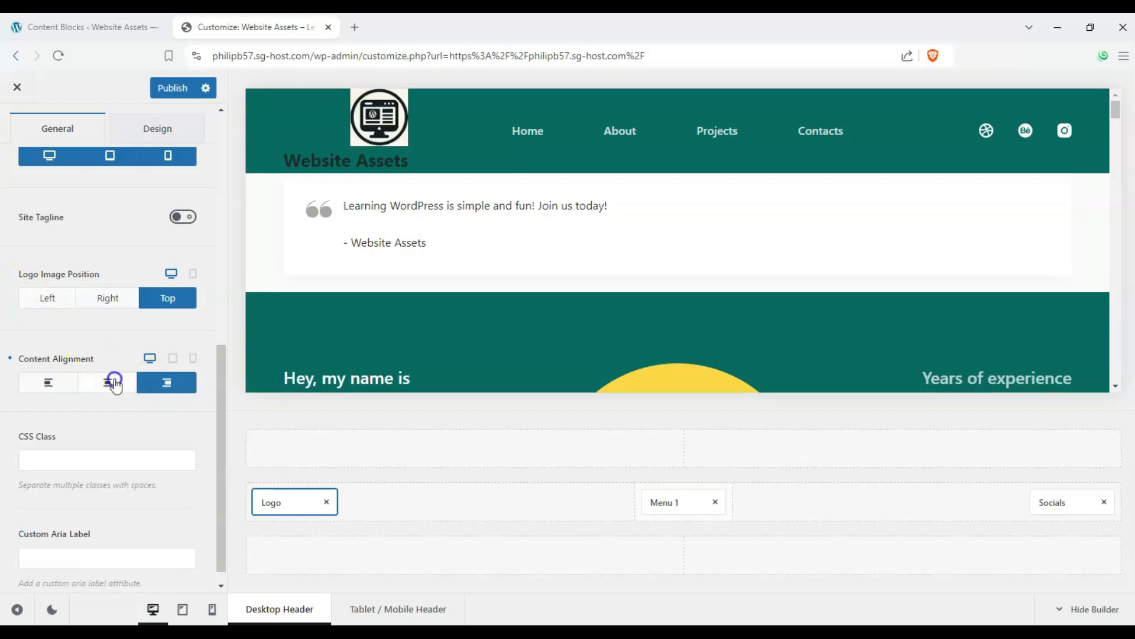
click(115, 384)
scroll(102, 337, up, 5)
click(172, 134)
click(50, 201)
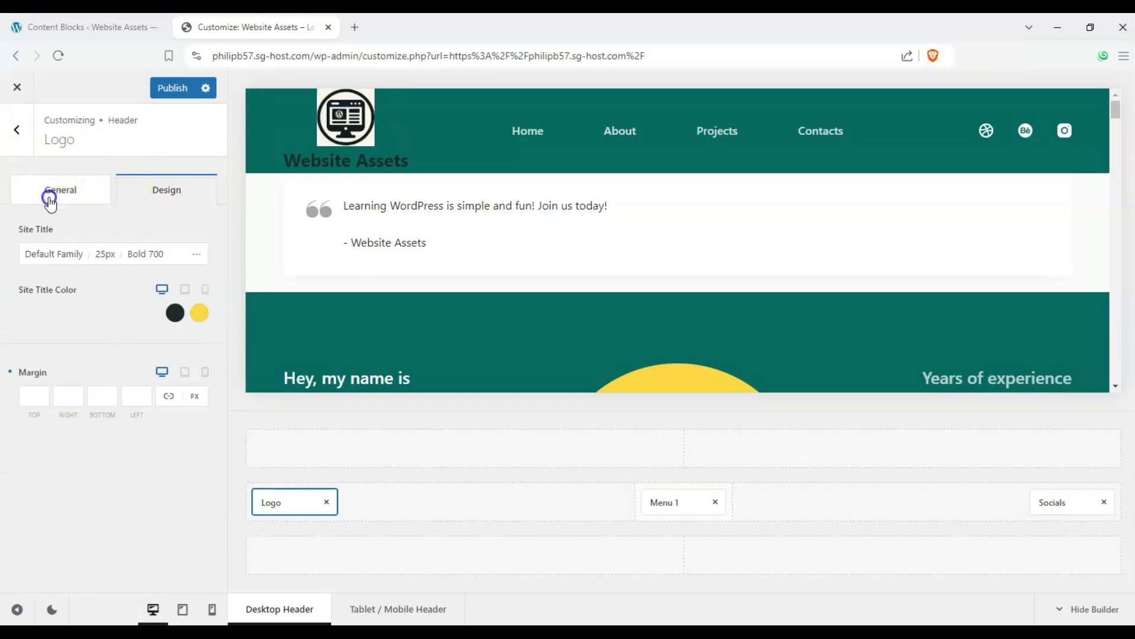
scroll(3, 308, down, 3)
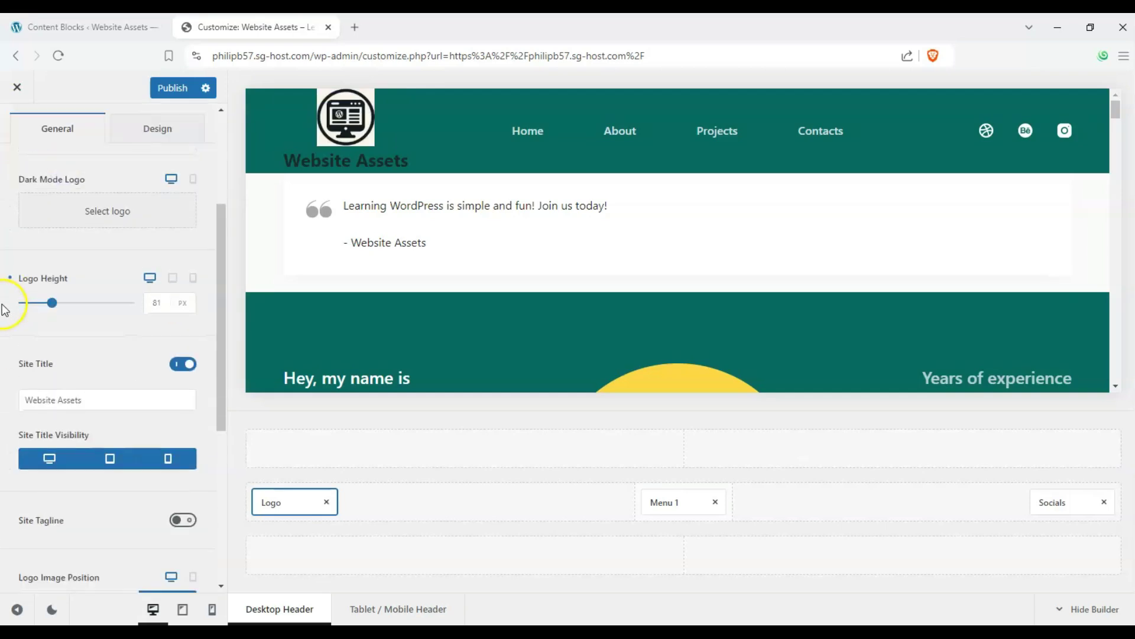
scroll(20, 317, up, 3)
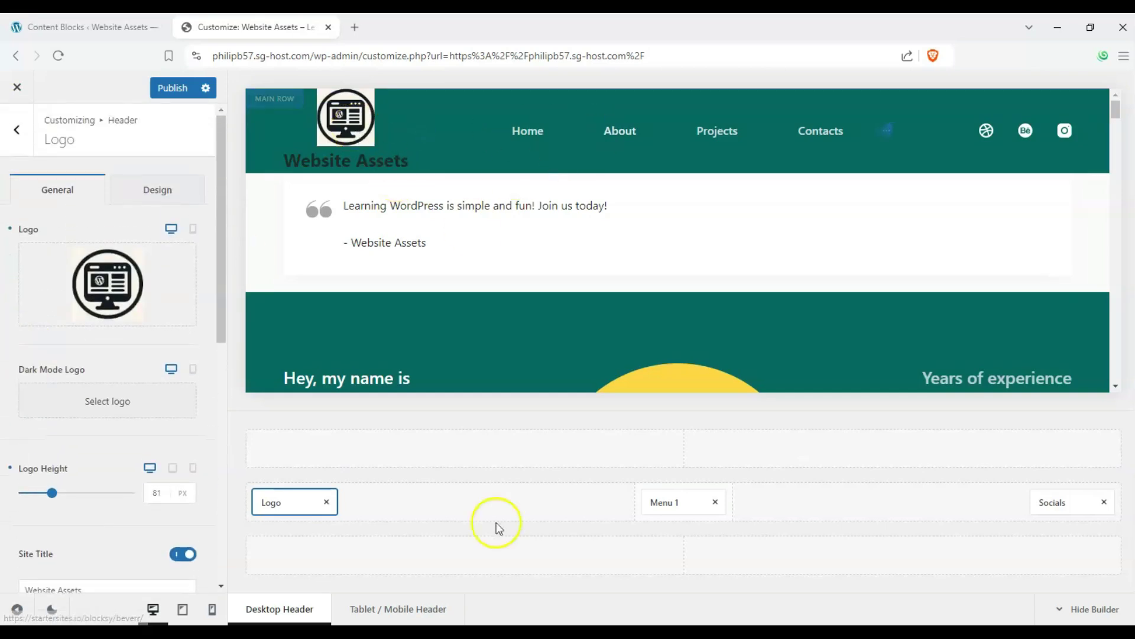
Remove Menu 1 from the header's main row and drag Socials into its middle column
click(715, 504)
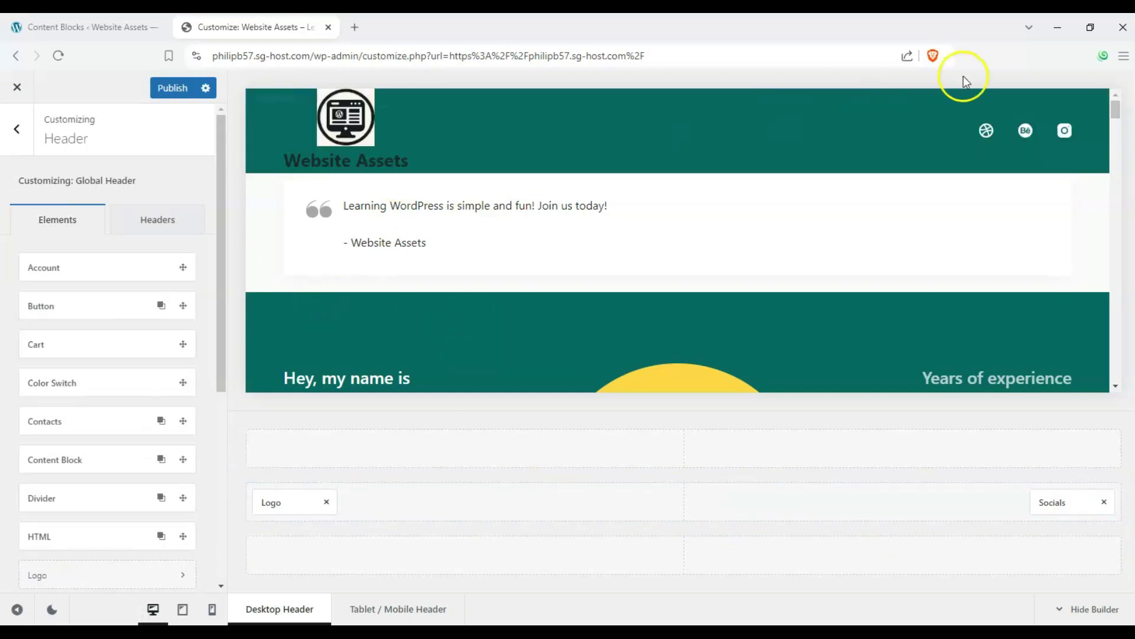
drag(1053, 501, 668, 501)
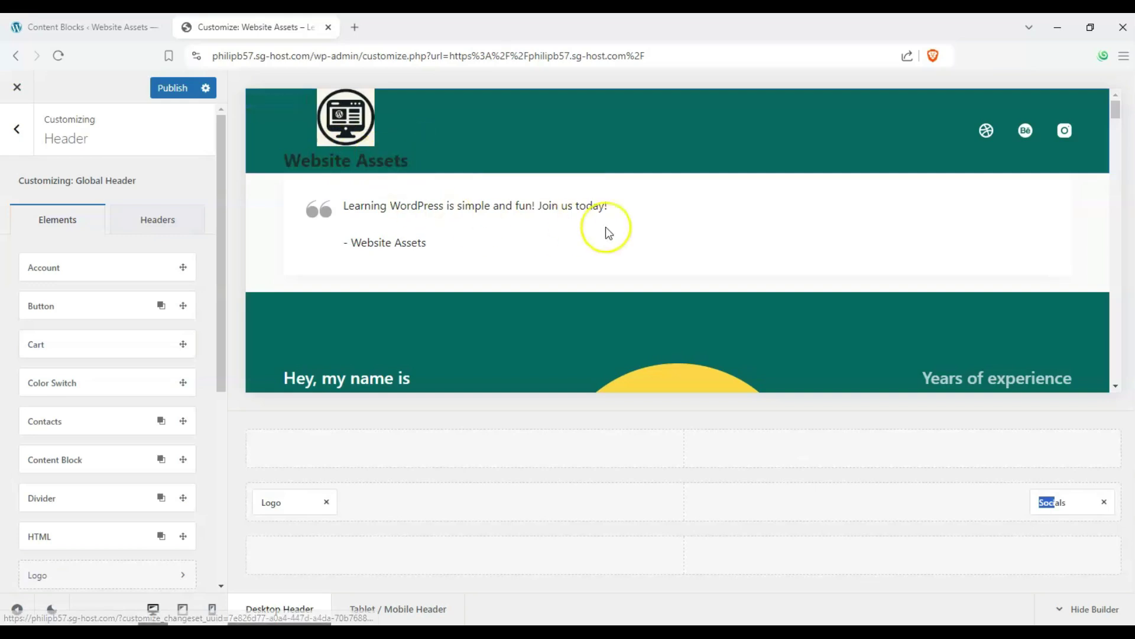
drag(1044, 501, 681, 498)
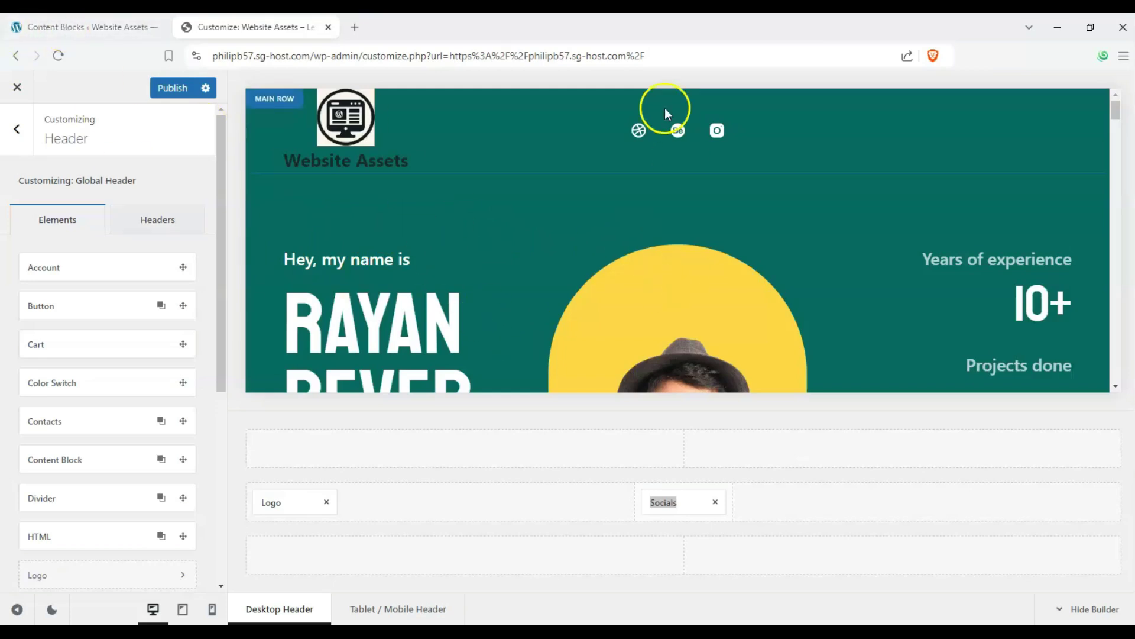
scroll(515, 198, down, 2)
scroll(514, 198, up, 2)
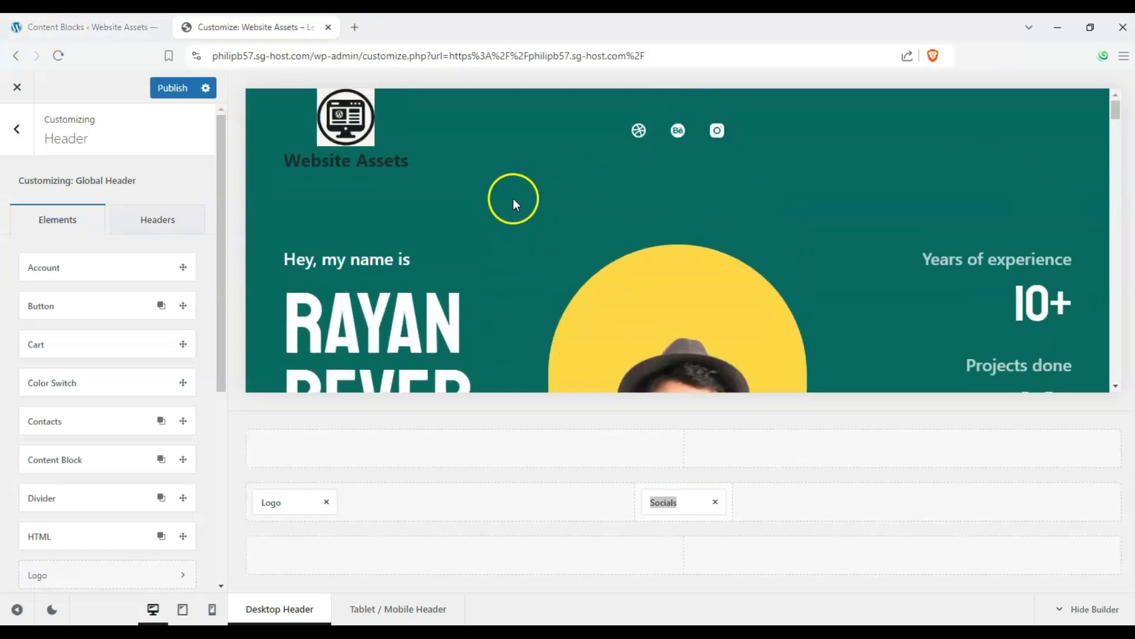
drag(1116, 124, 1085, 379)
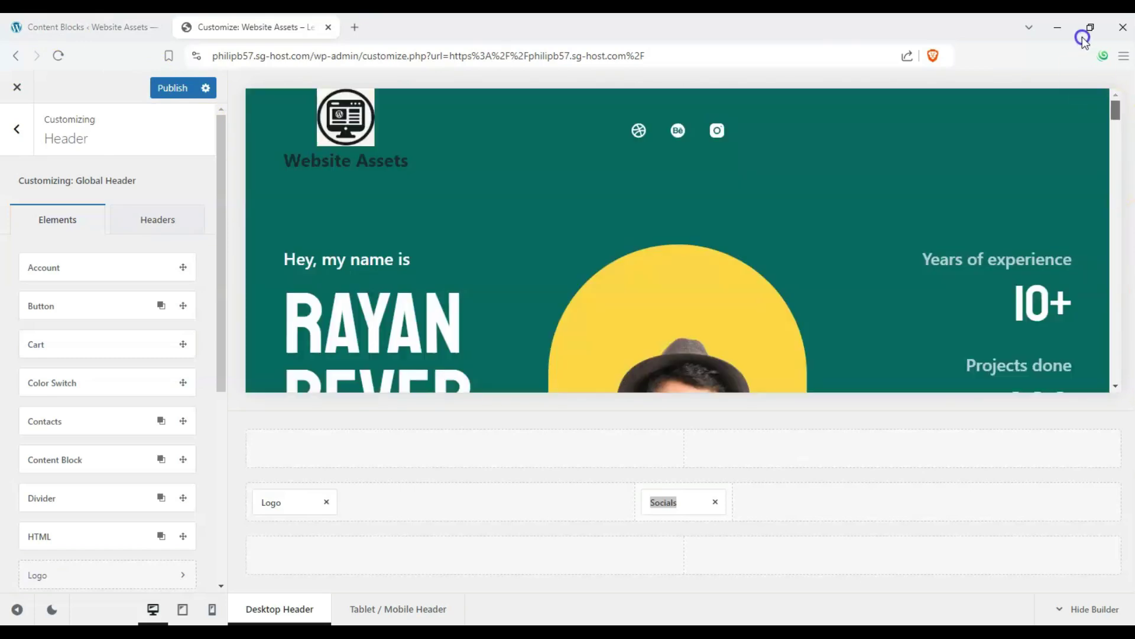
In the footer bottom row, remove Footer Menu 1 and Widget Area 1, centring Socials
click(1113, 378)
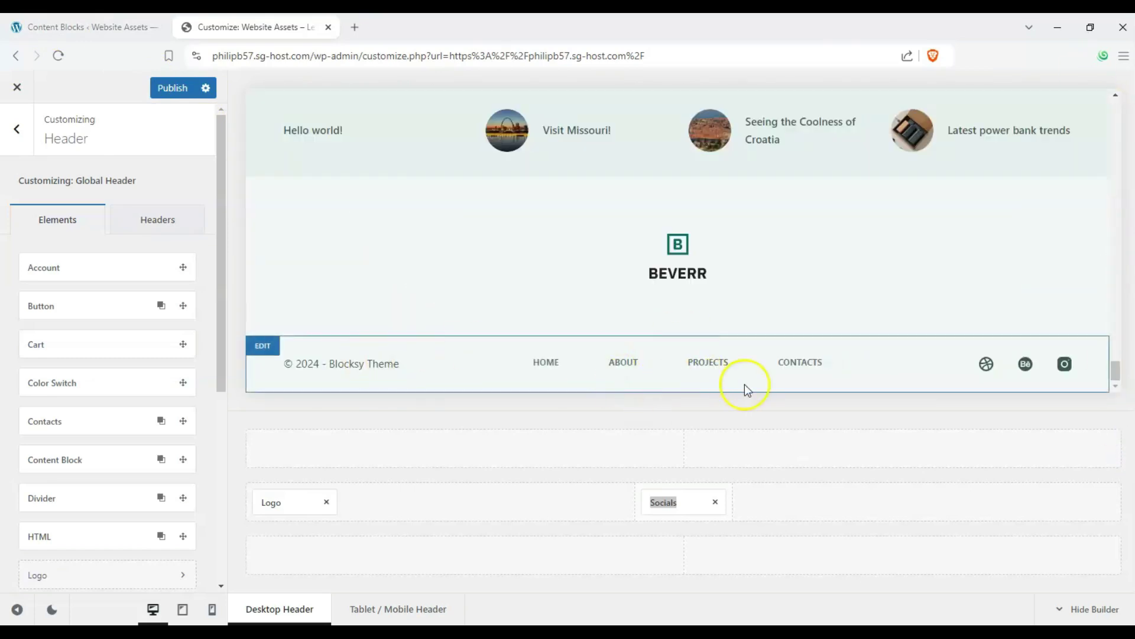
click(263, 346)
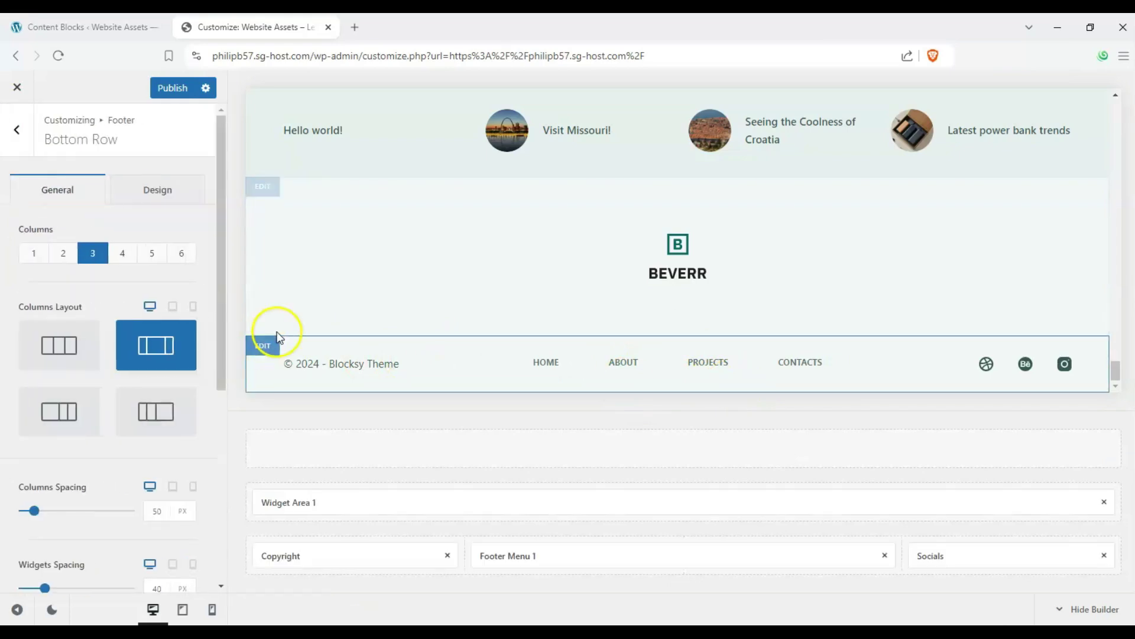
click(885, 556)
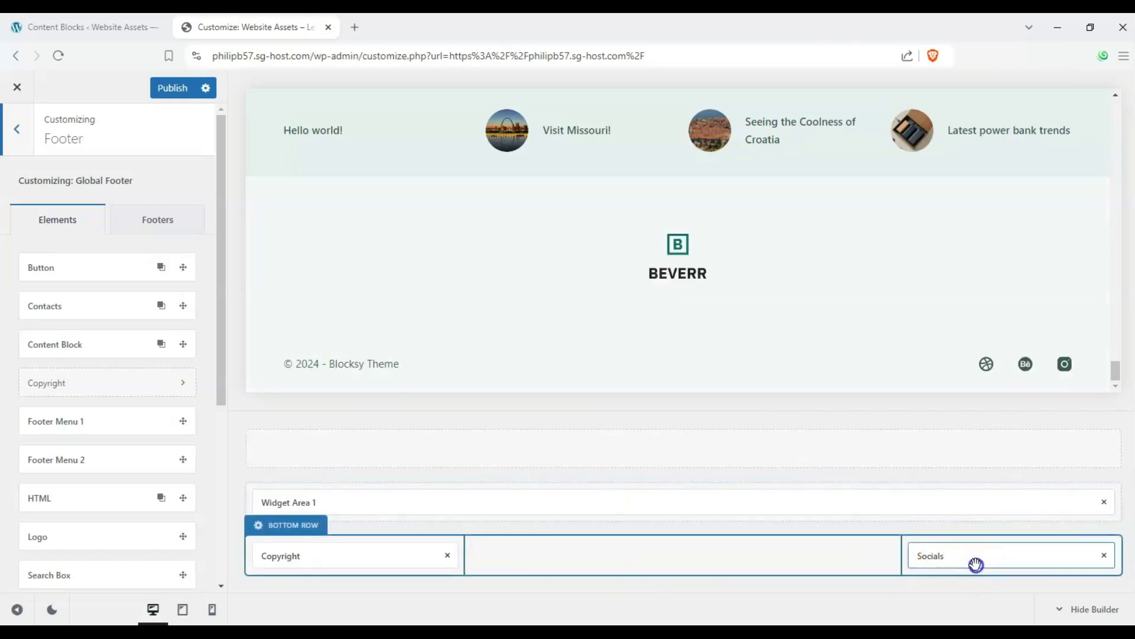
drag(975, 562, 717, 562)
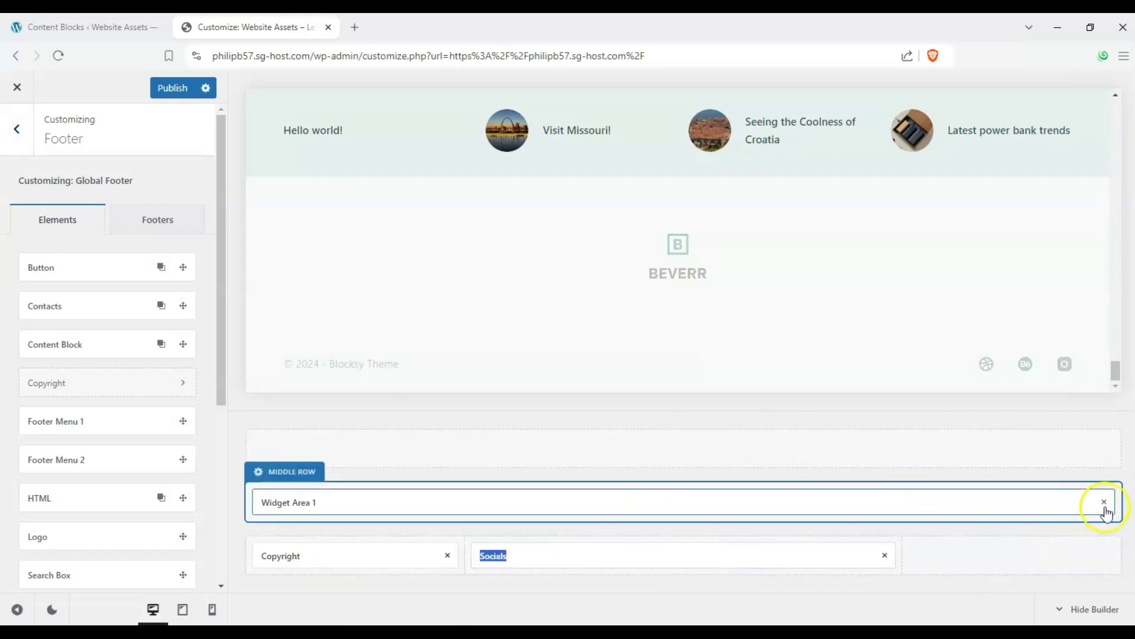
click(1104, 503)
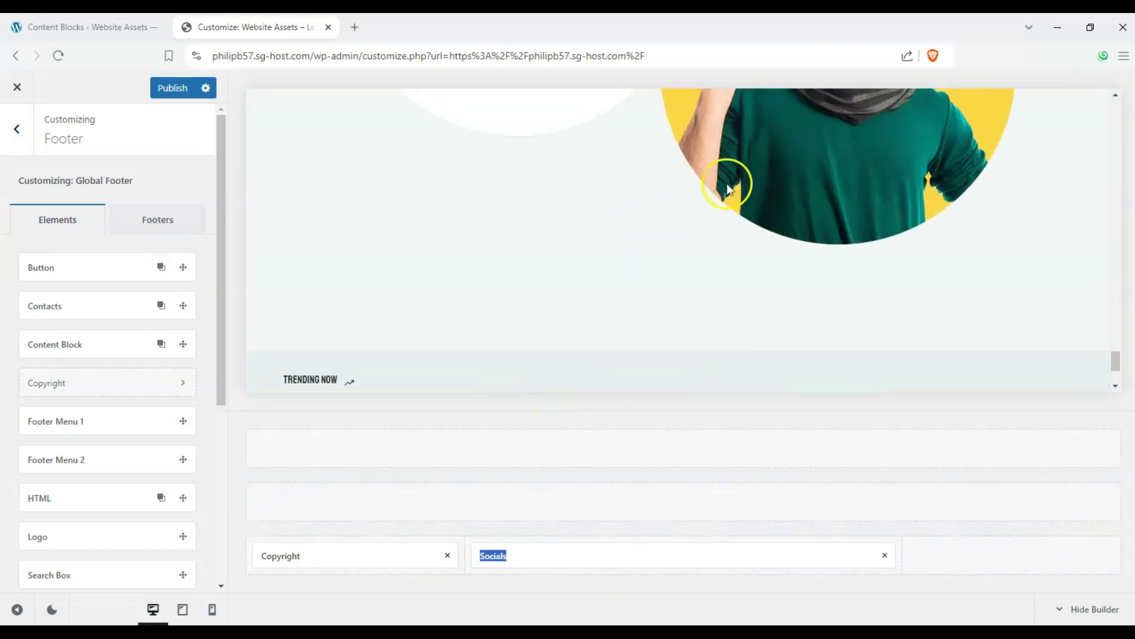
Delete the Trending Posts 'Entire Website' display condition and save the conditions
click(269, 224)
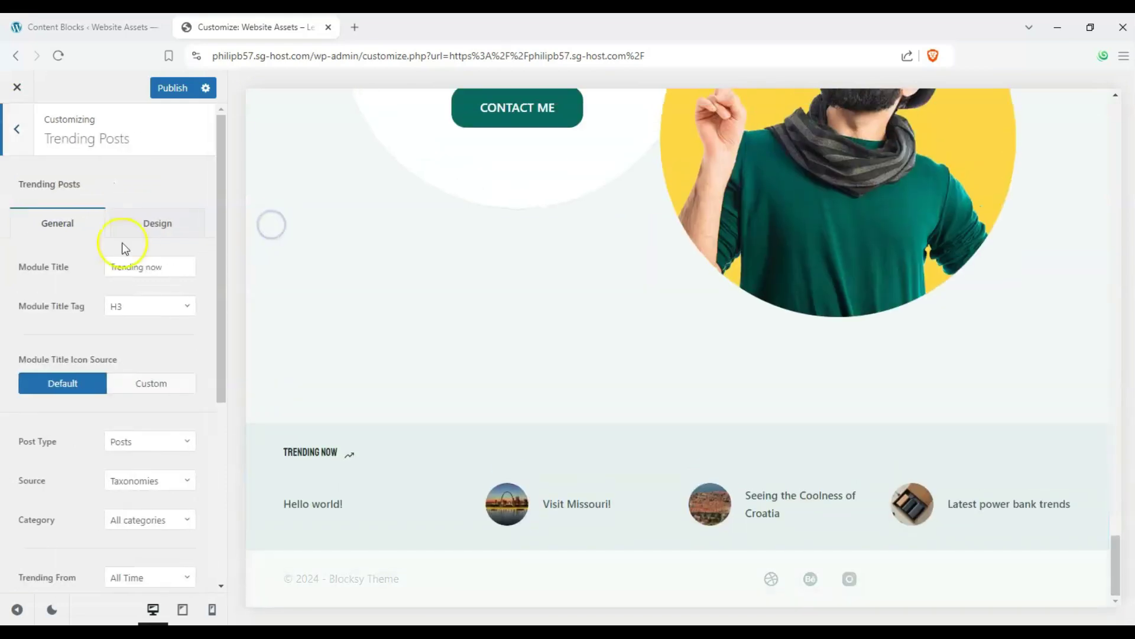
scroll(108, 314, down, 5)
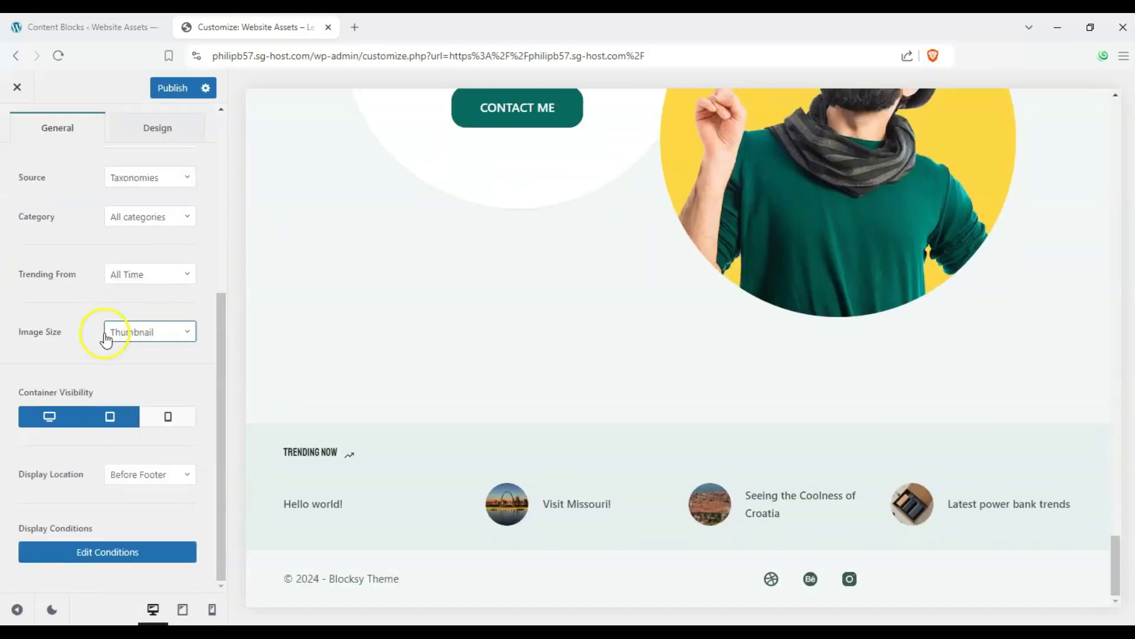
click(157, 549)
click(482, 324)
click(481, 342)
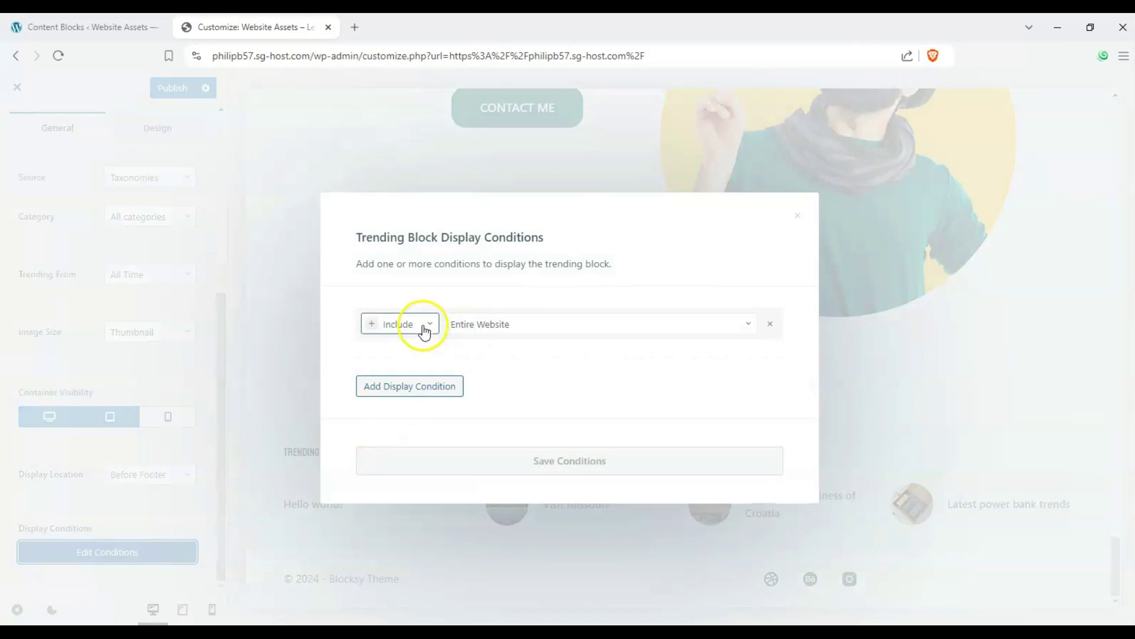
click(770, 324)
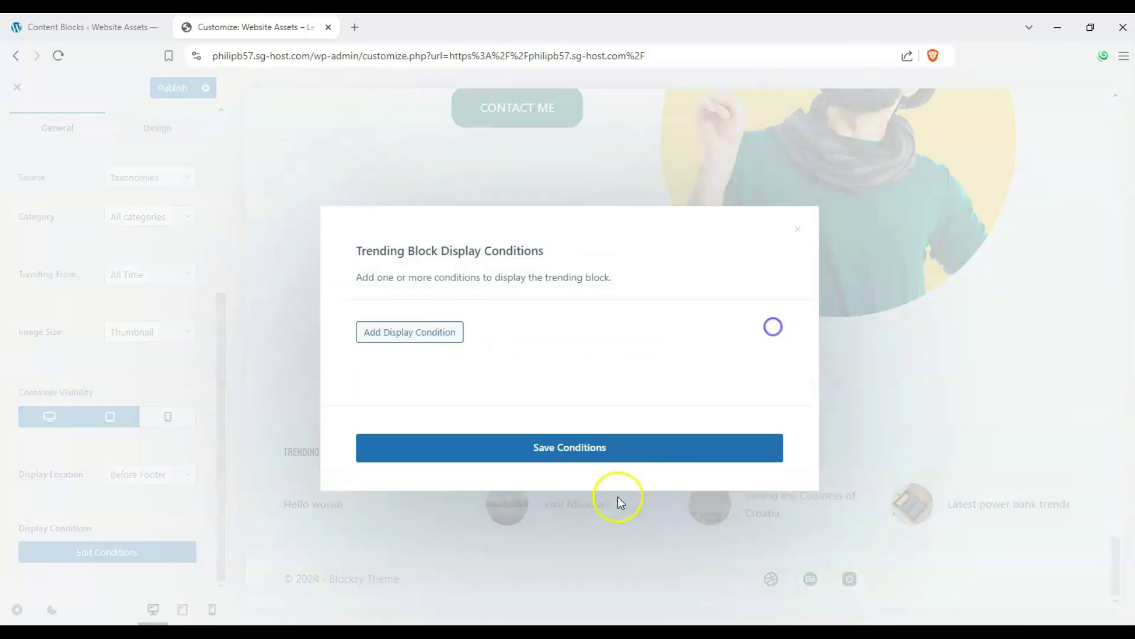
click(623, 447)
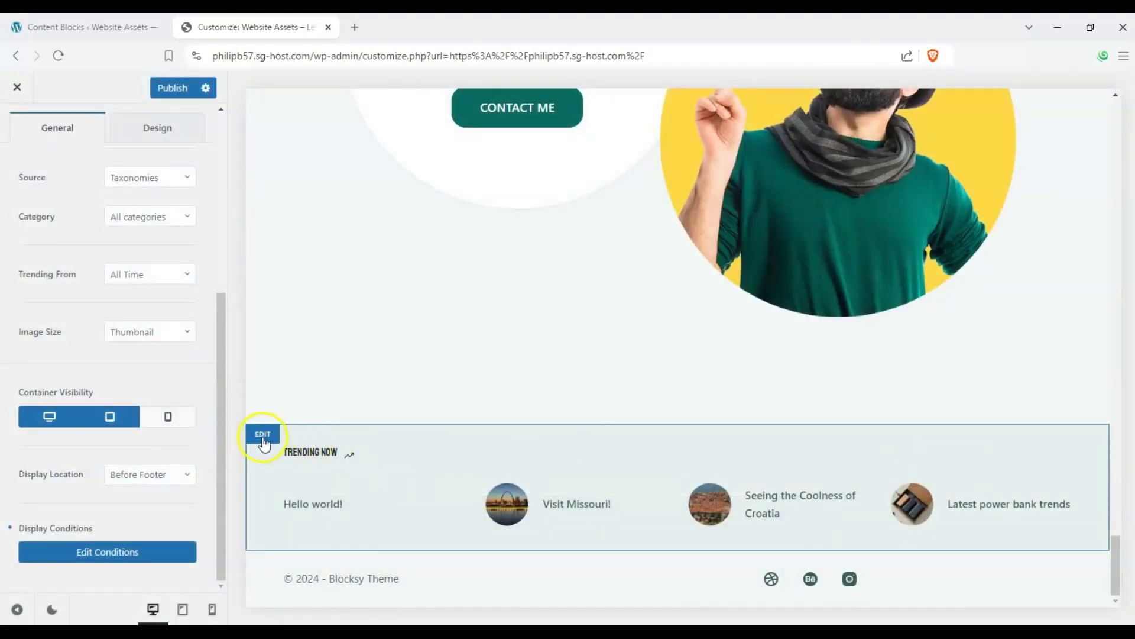
Leave the Trending Posts settings, keep unsaved changes, and return to the Customizer's extensions list
click(156, 562)
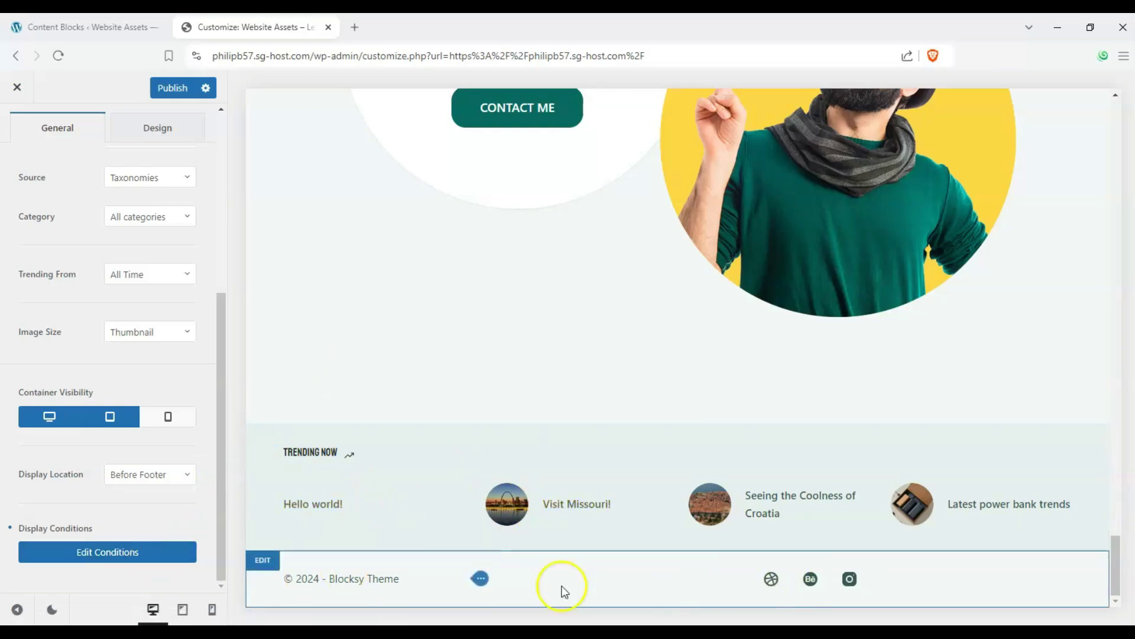
click(394, 576)
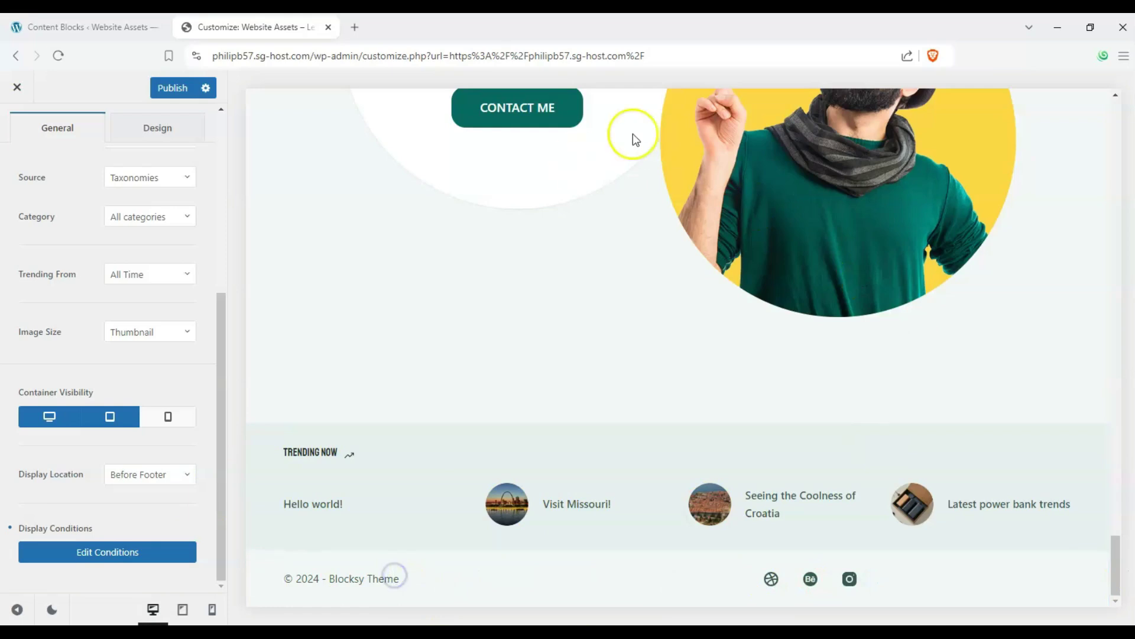
click(507, 109)
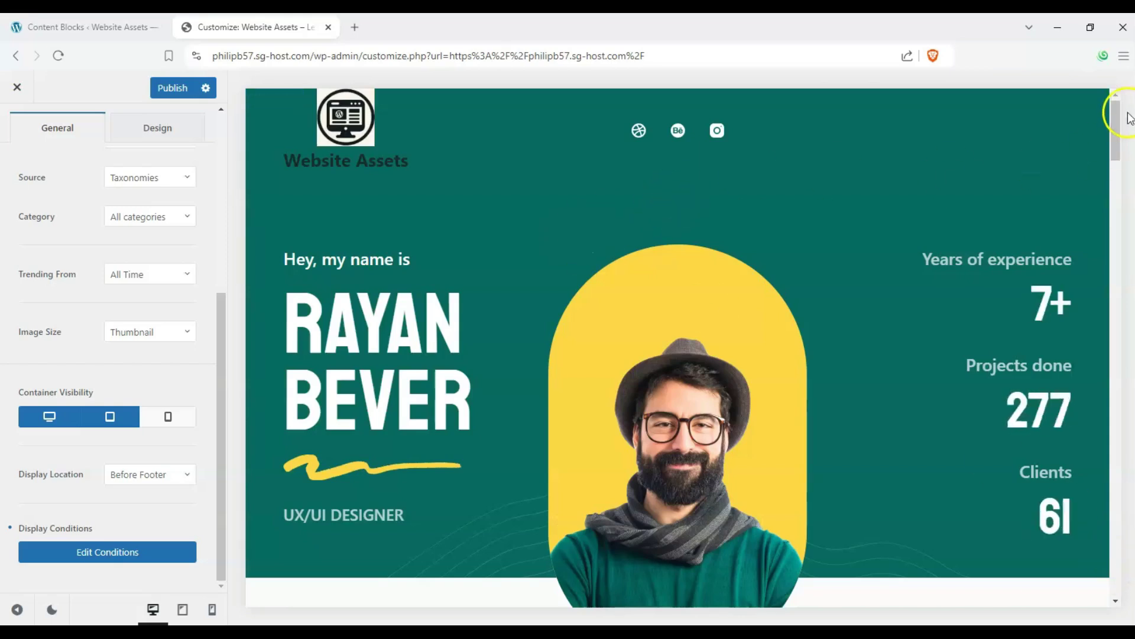
drag(1116, 110, 1090, 600)
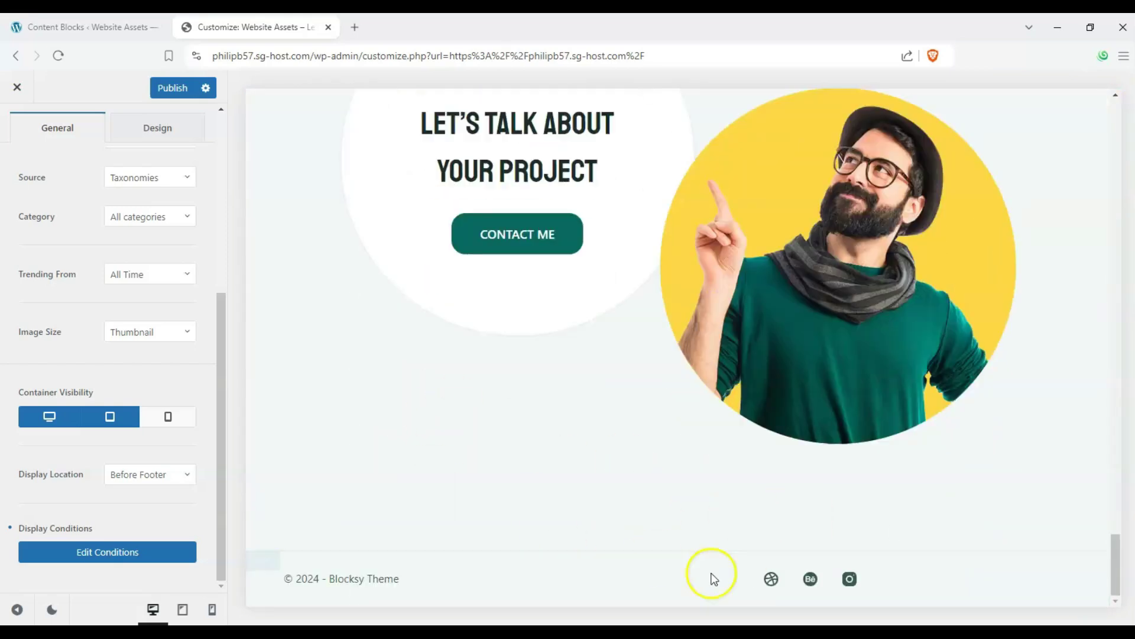
click(368, 418)
click(17, 89)
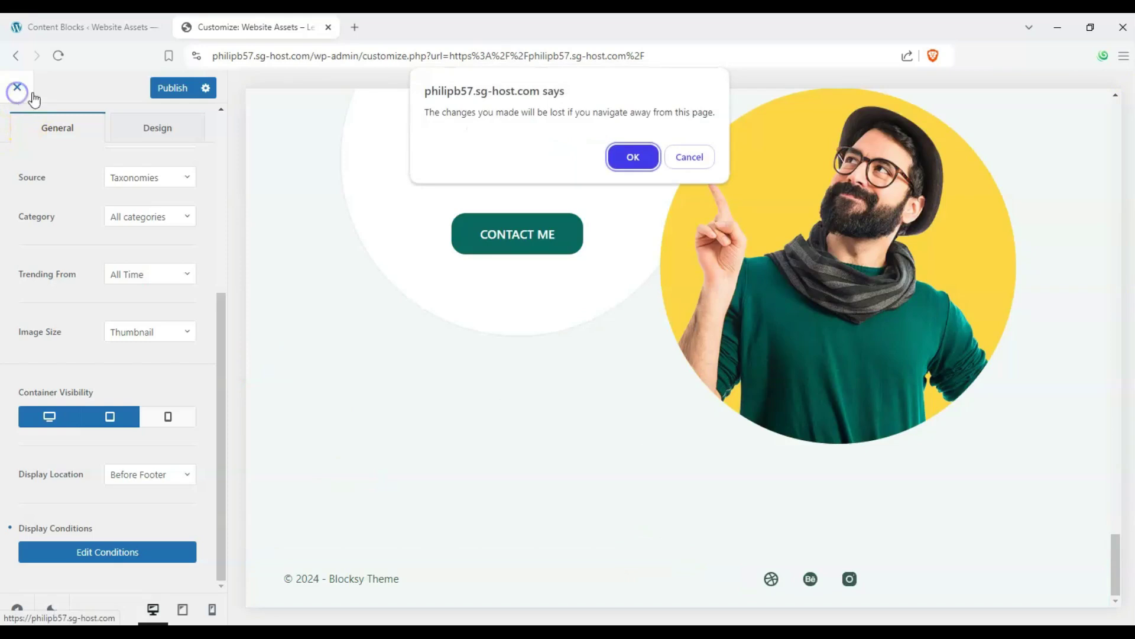
click(682, 155)
click(17, 144)
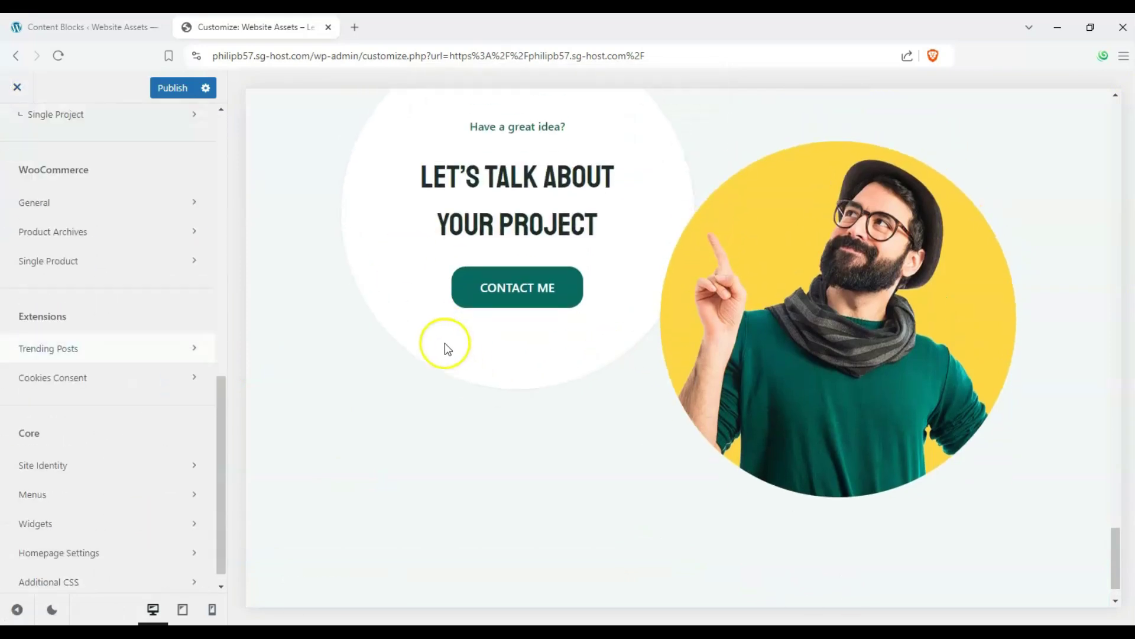
Scroll the Customizer panel to the top and peek at General options
drag(1116, 556, 1094, 101)
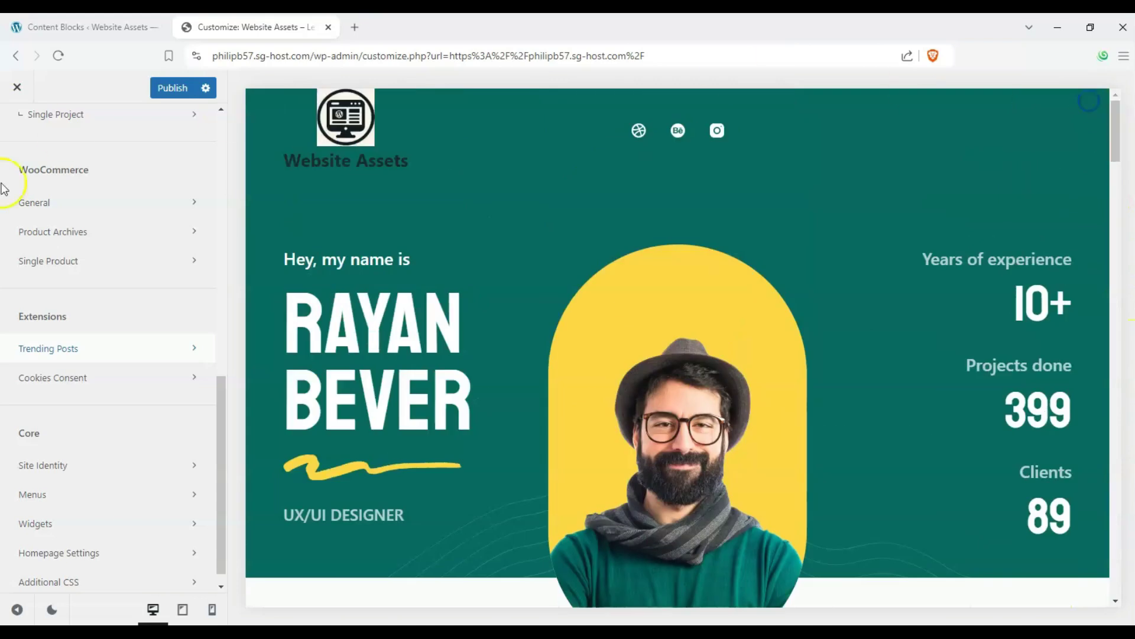
scroll(45, 230, up, 3)
scroll(41, 231, up, 5)
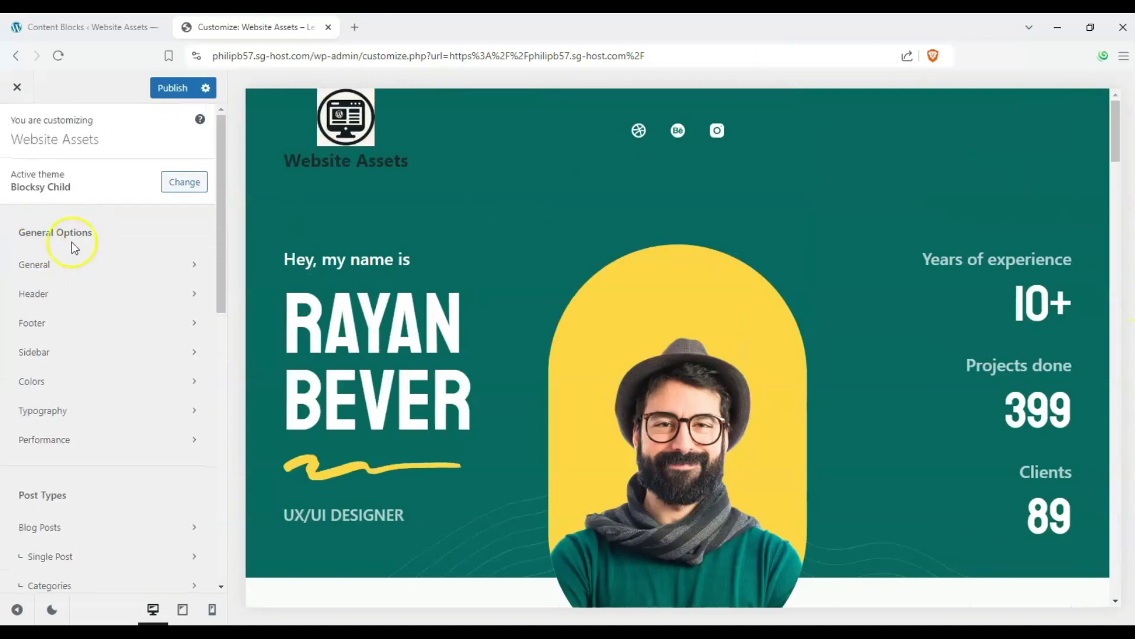
click(68, 260)
click(15, 129)
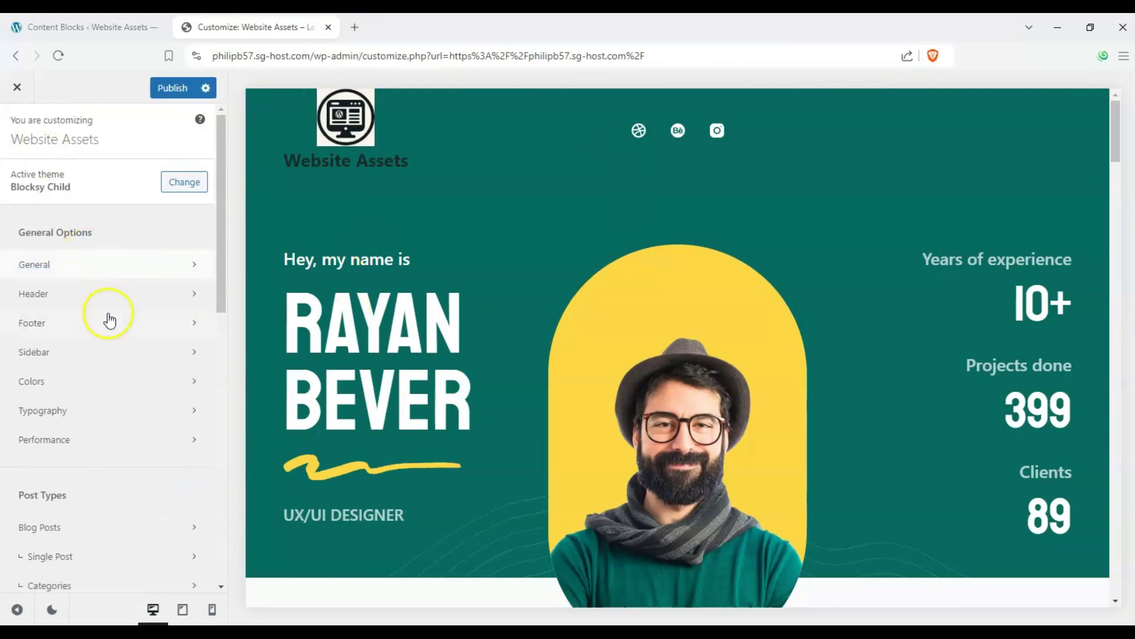
Try the yellow Palette #8, then apply the orange Palette #3 as the site colours
click(113, 391)
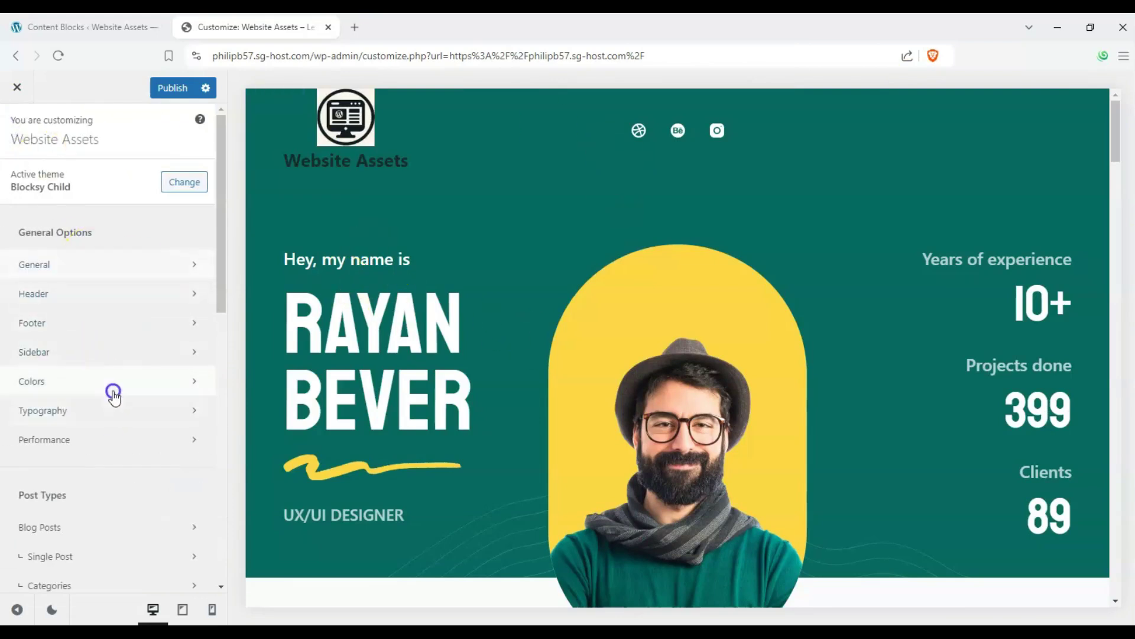
click(188, 183)
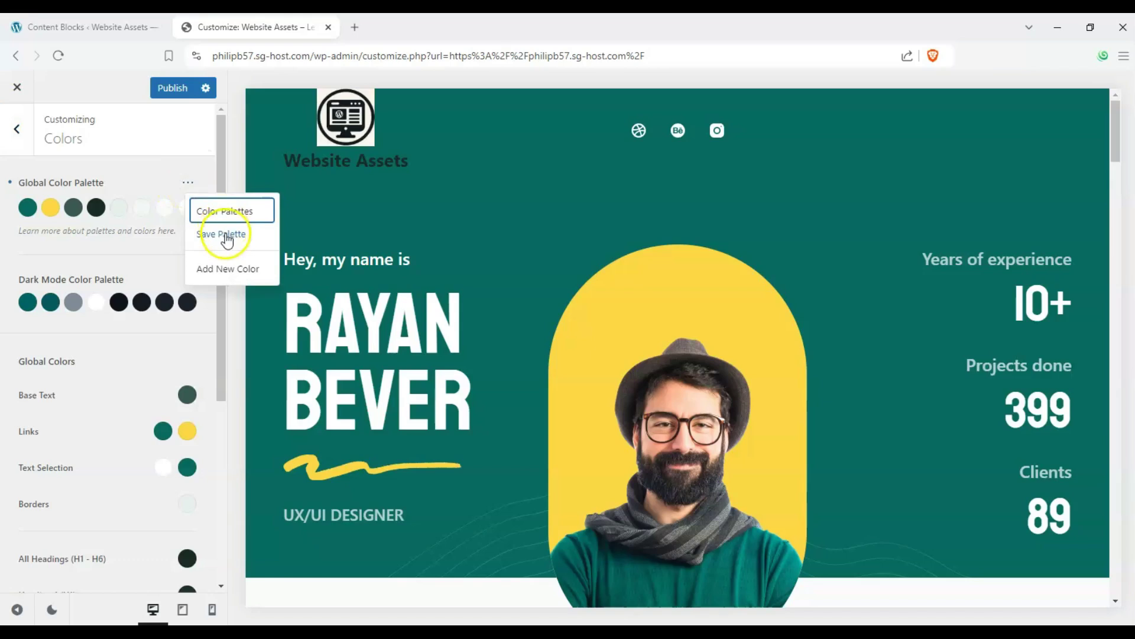
click(225, 210)
scroll(603, 295, down, 5)
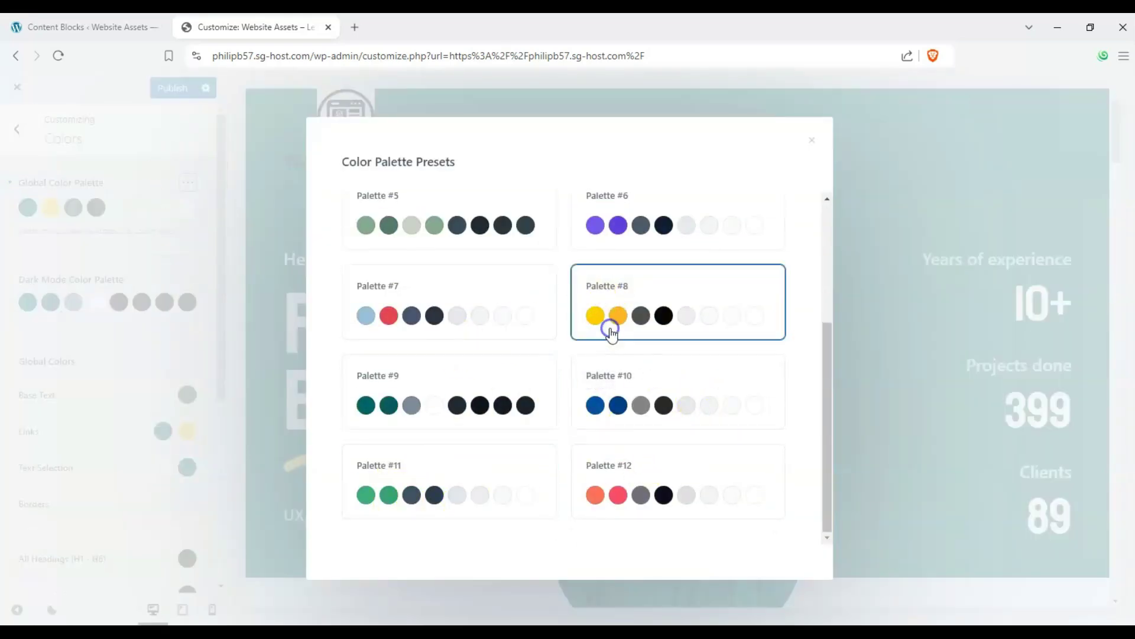
click(609, 327)
click(189, 183)
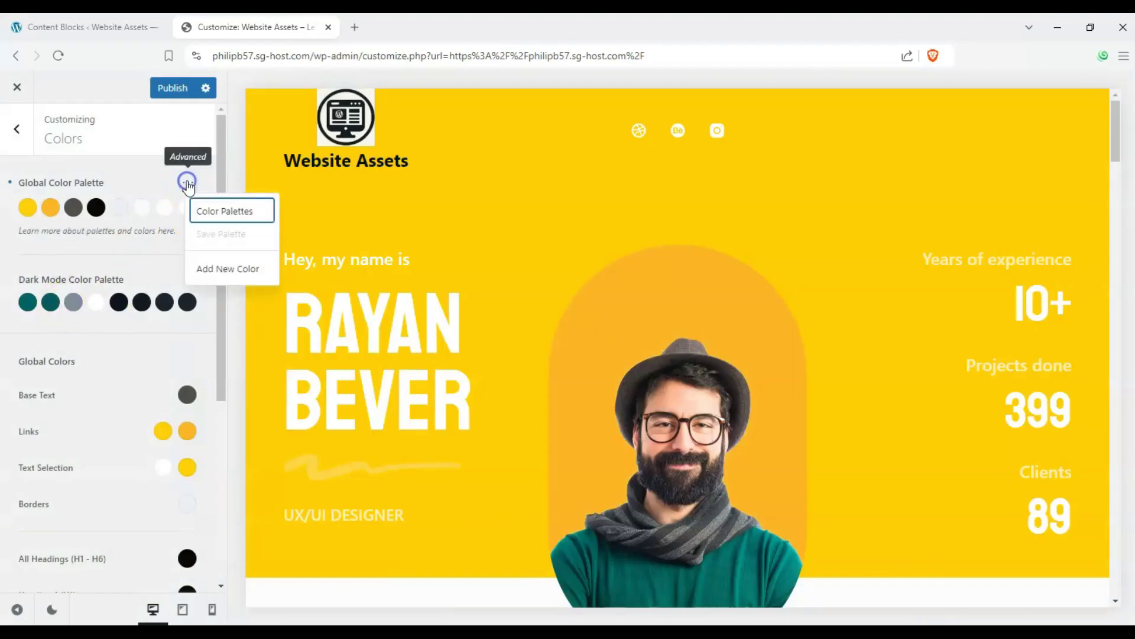
click(210, 208)
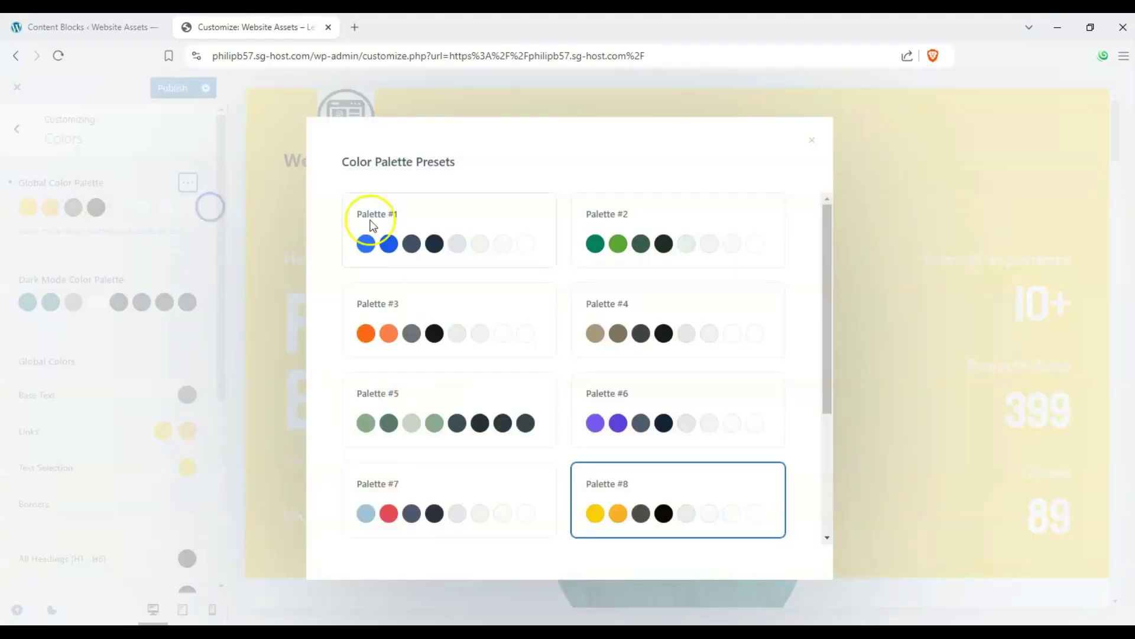
click(456, 331)
scroll(433, 296, down, 8)
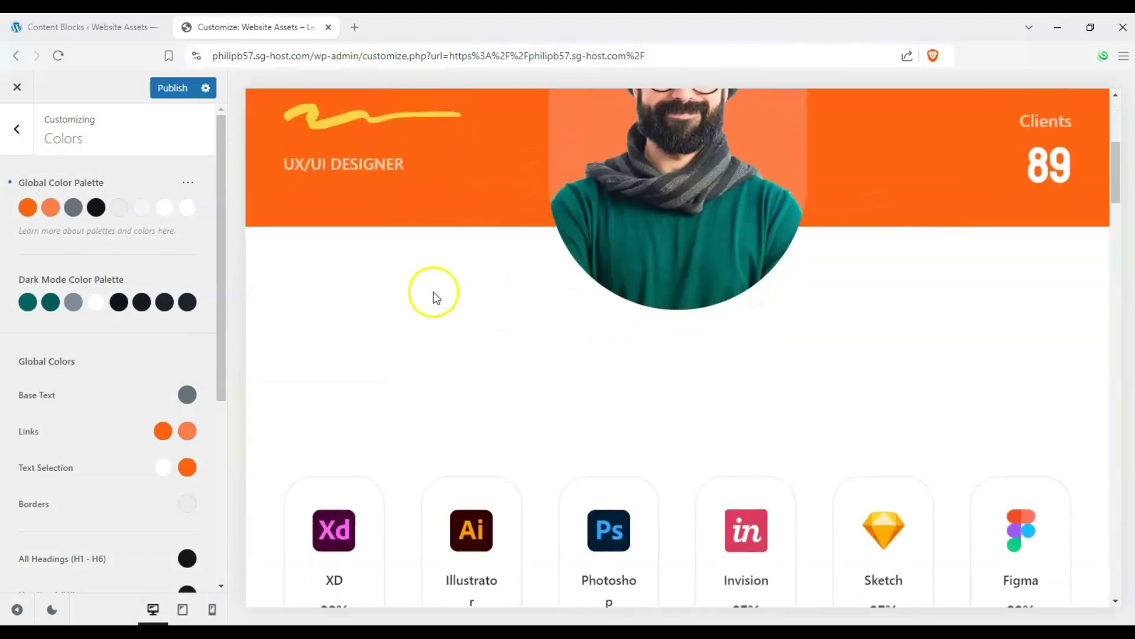
scroll(420, 309, up, 5)
scroll(401, 329, up, 5)
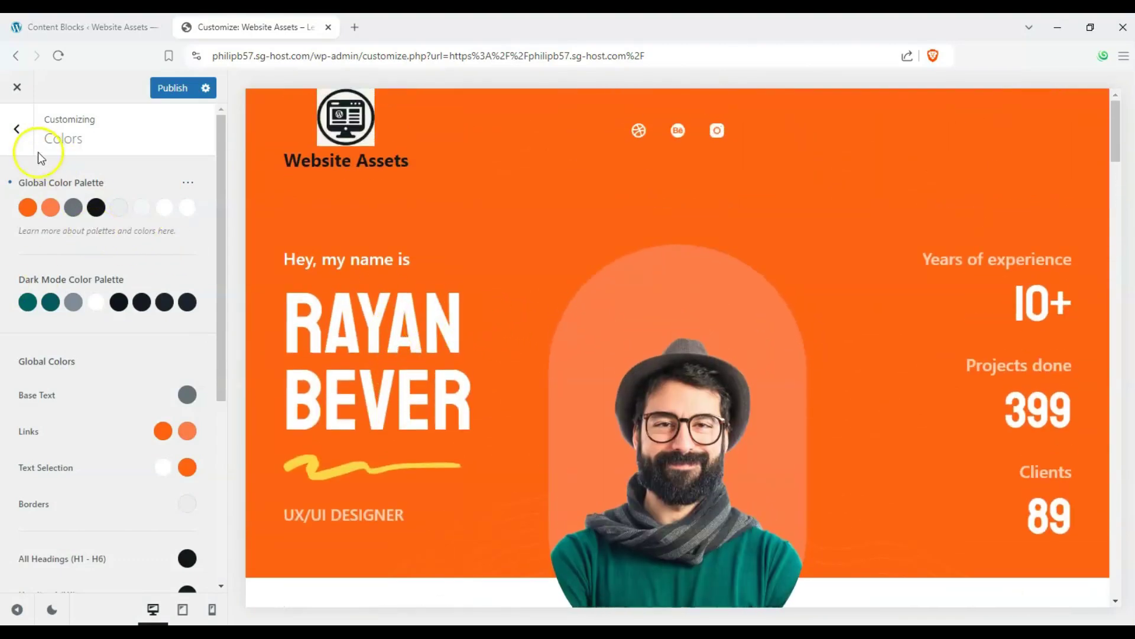
Review the Typography font settings, then return to the main Customizer menu
click(17, 130)
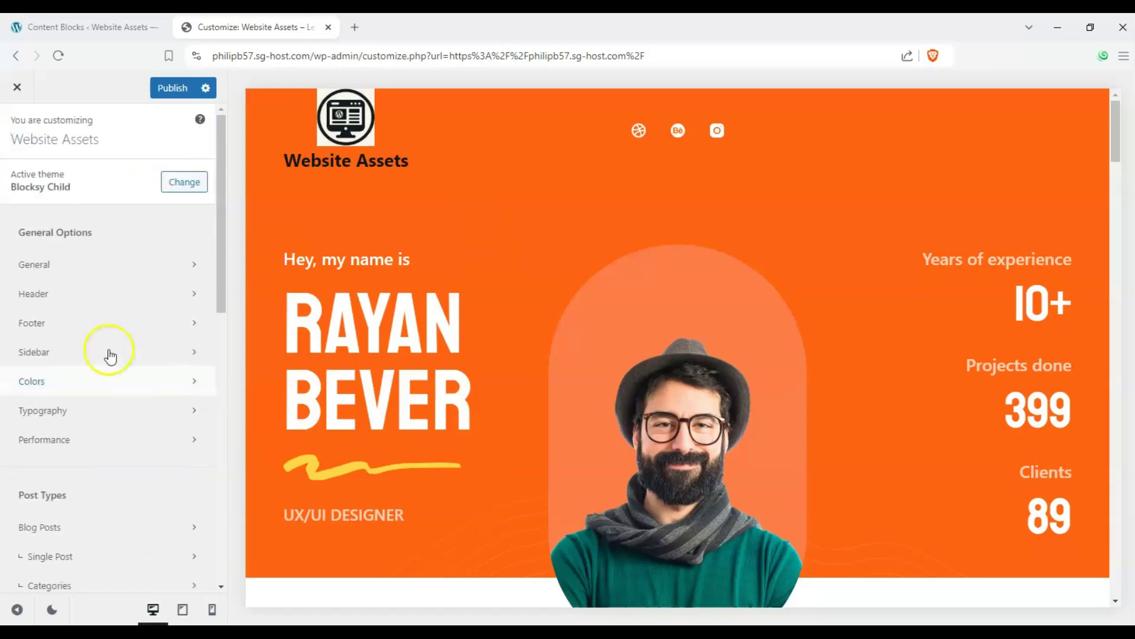
click(187, 410)
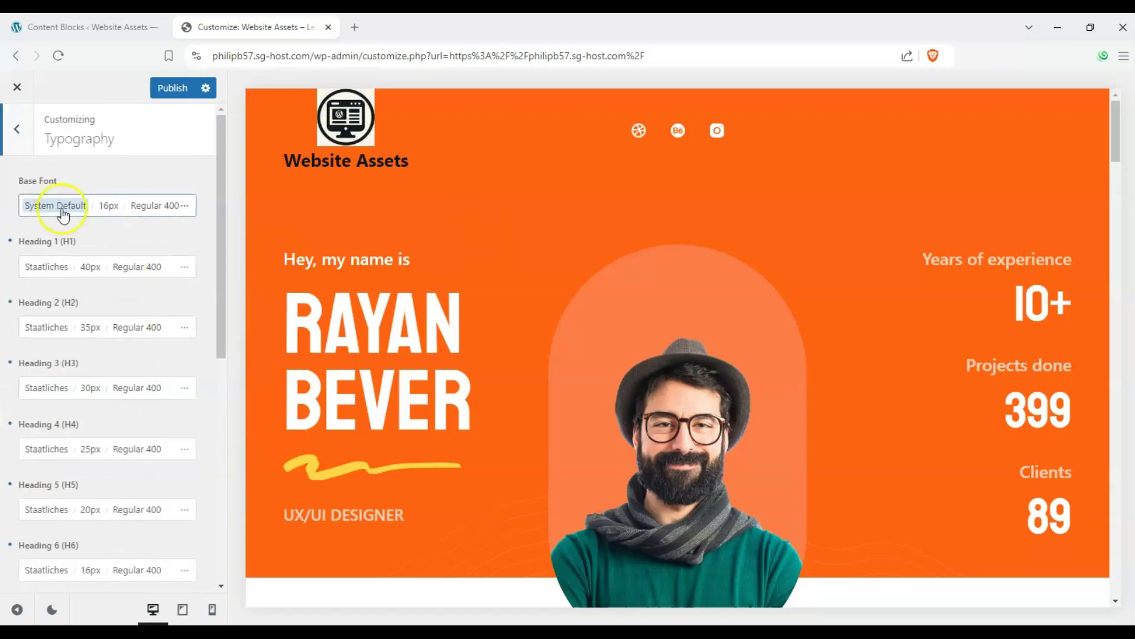
scroll(71, 296, down, 5)
scroll(45, 375, up, 5)
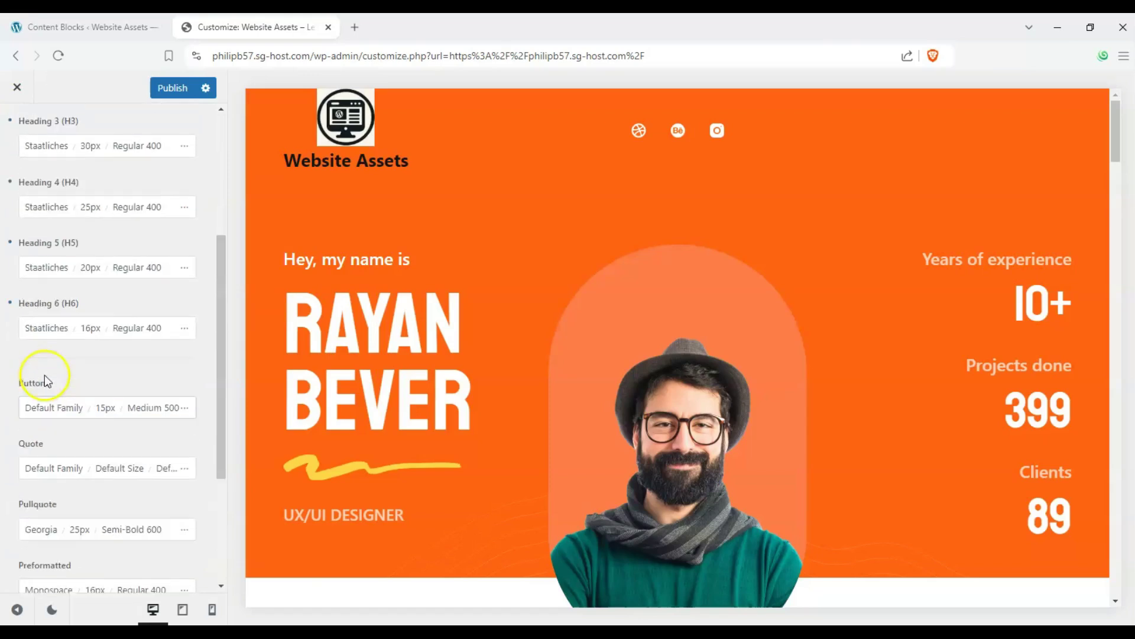
click(16, 127)
scroll(535, 408, down, 5)
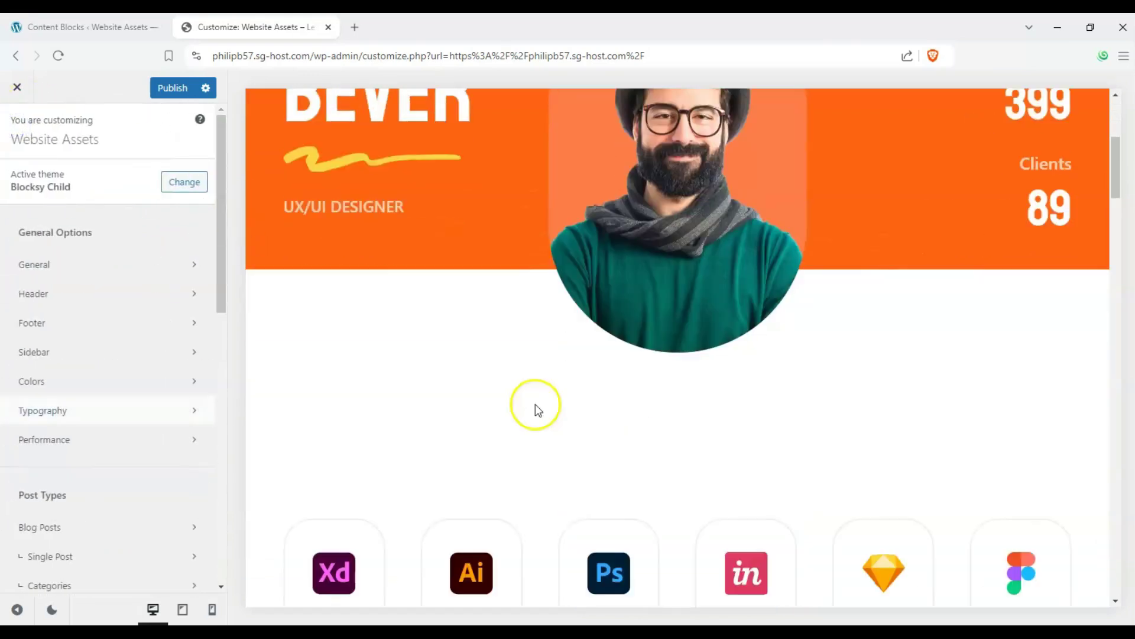
drag(1130, 154, 1115, 127)
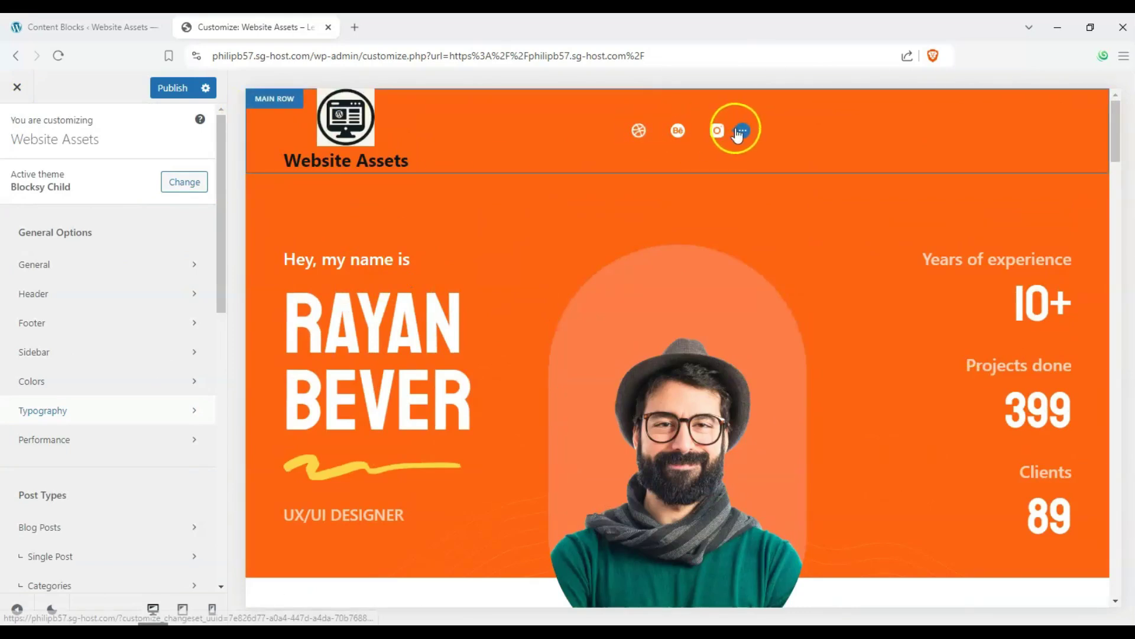
Look through the header social icons' network list without adding any network
click(741, 131)
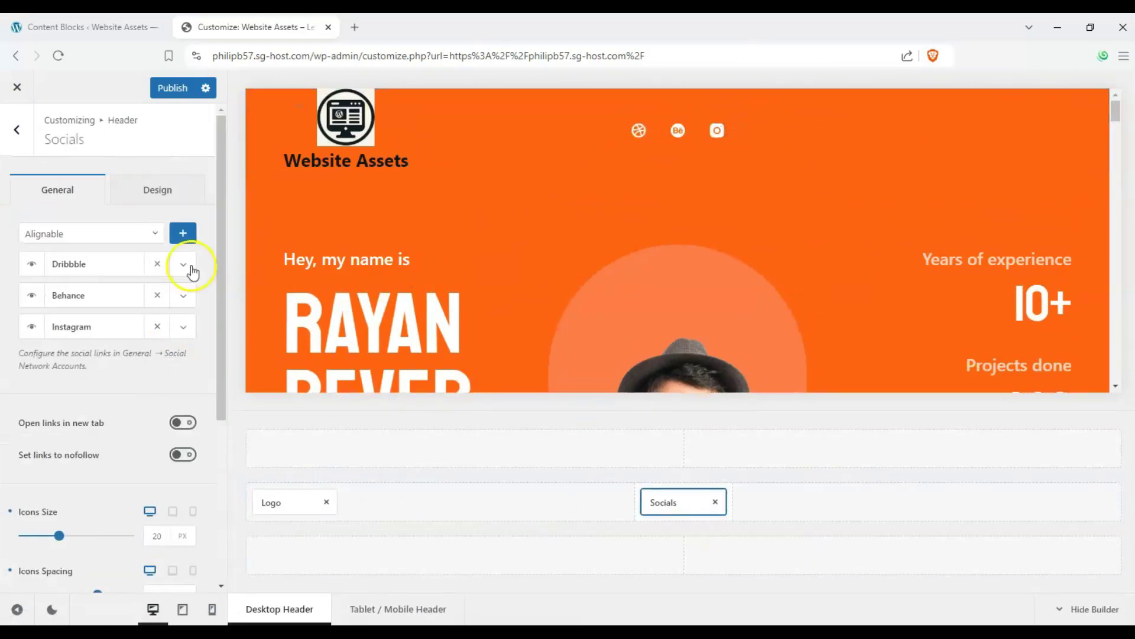
click(149, 236)
click(148, 237)
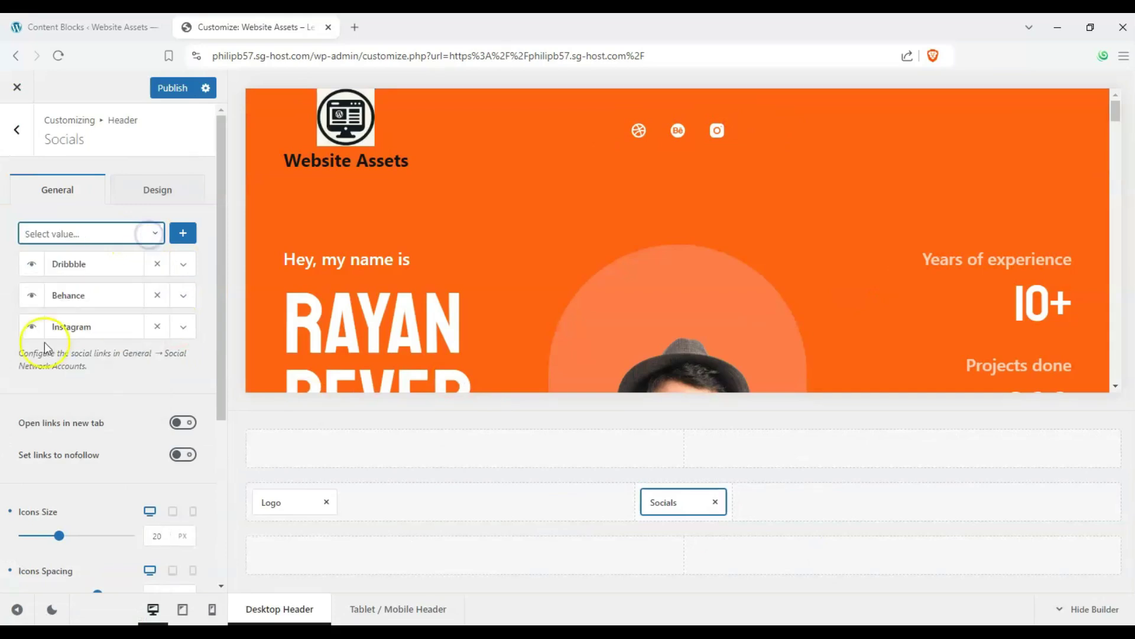
scroll(89, 414, down, 3)
scroll(181, 108, up, 3)
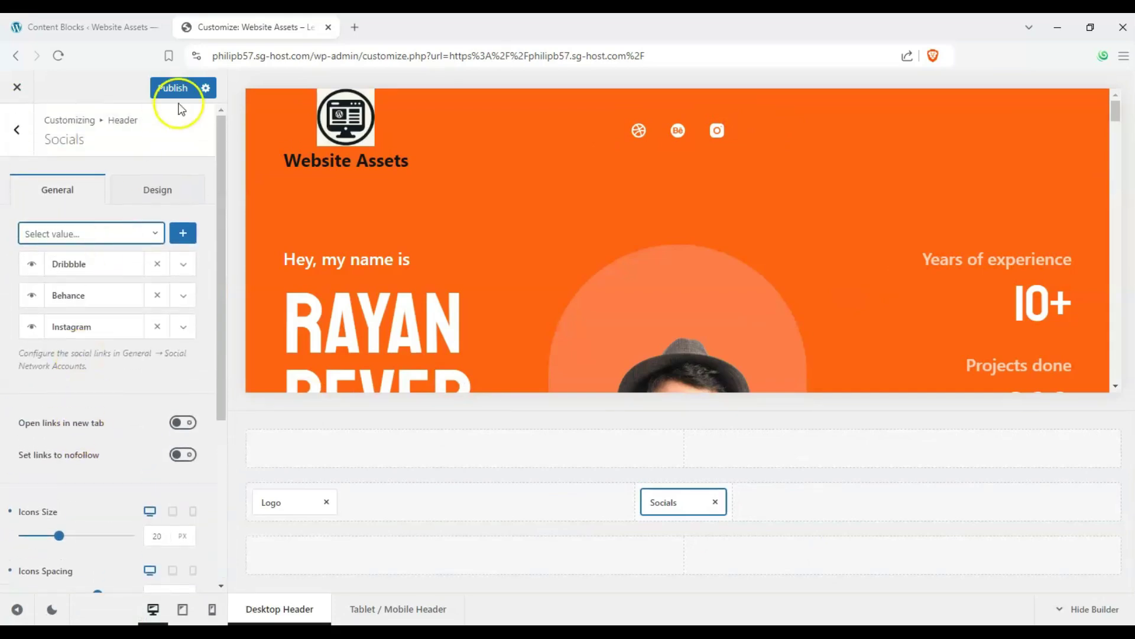
Publish the Customizer changes and switch to the live site tab
click(51, 134)
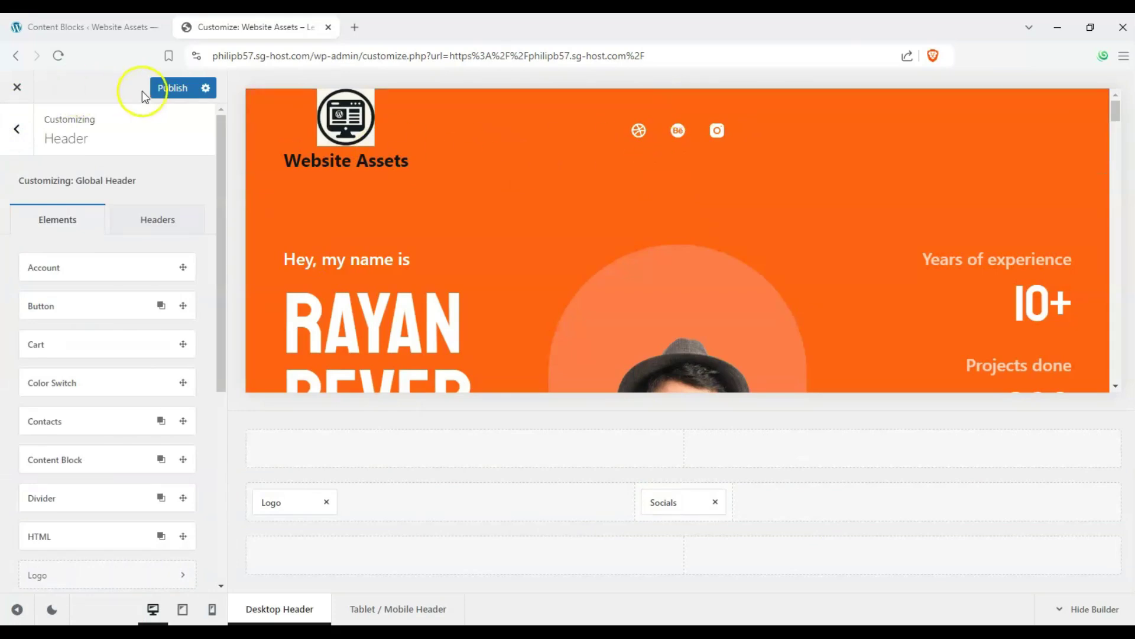
click(158, 93)
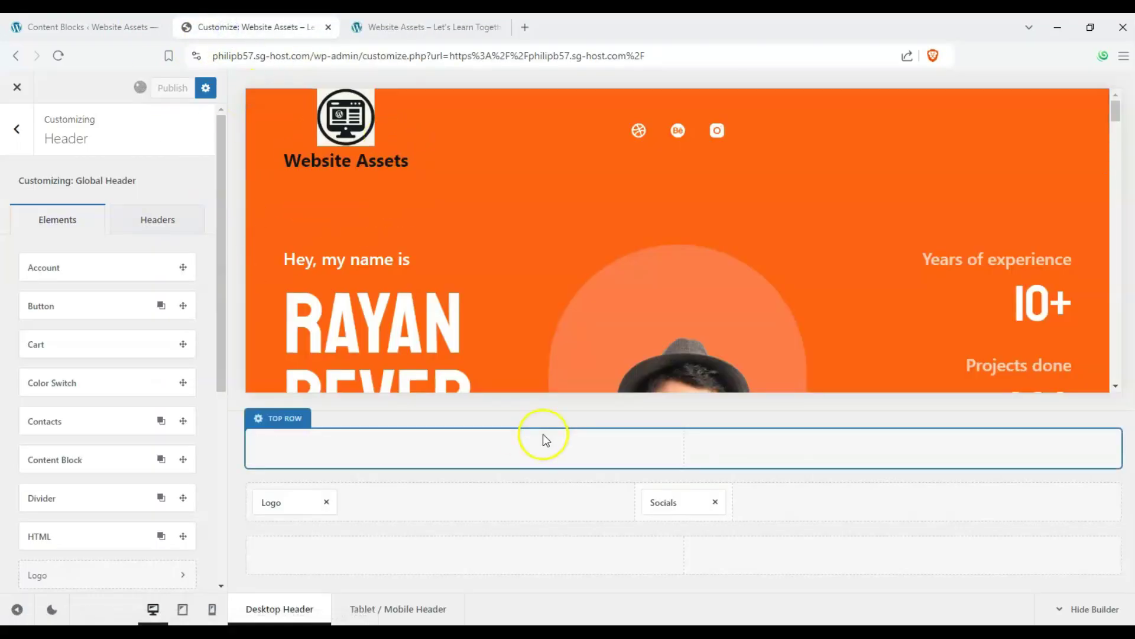
click(369, 27)
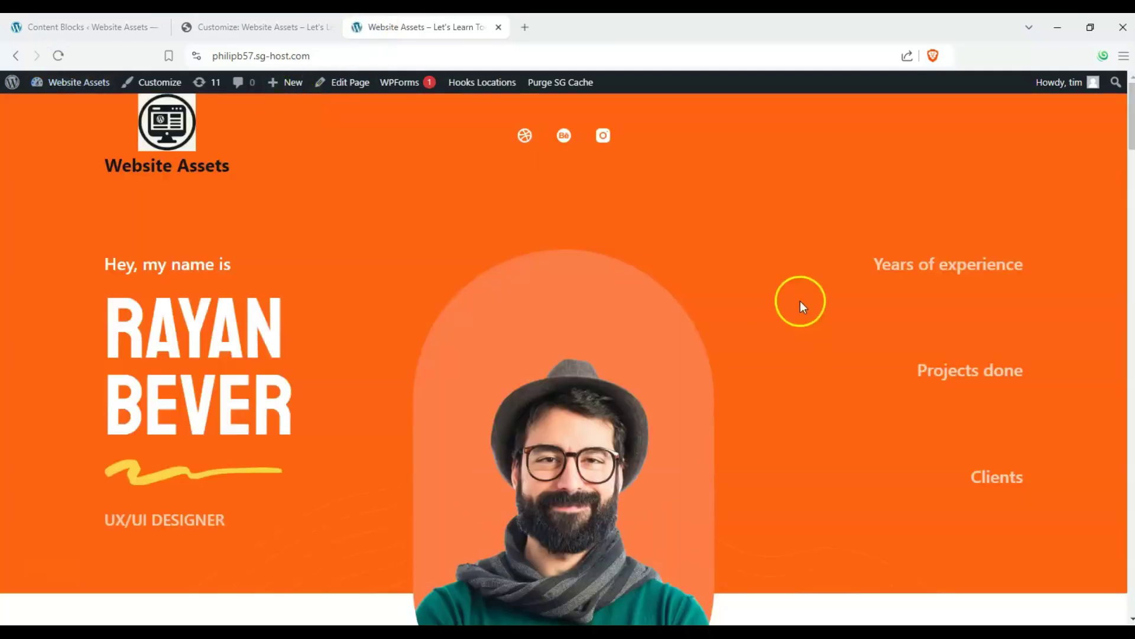
Scroll the live homepage and the preview to check the published orange hero
scroll(314, 241, down, 6)
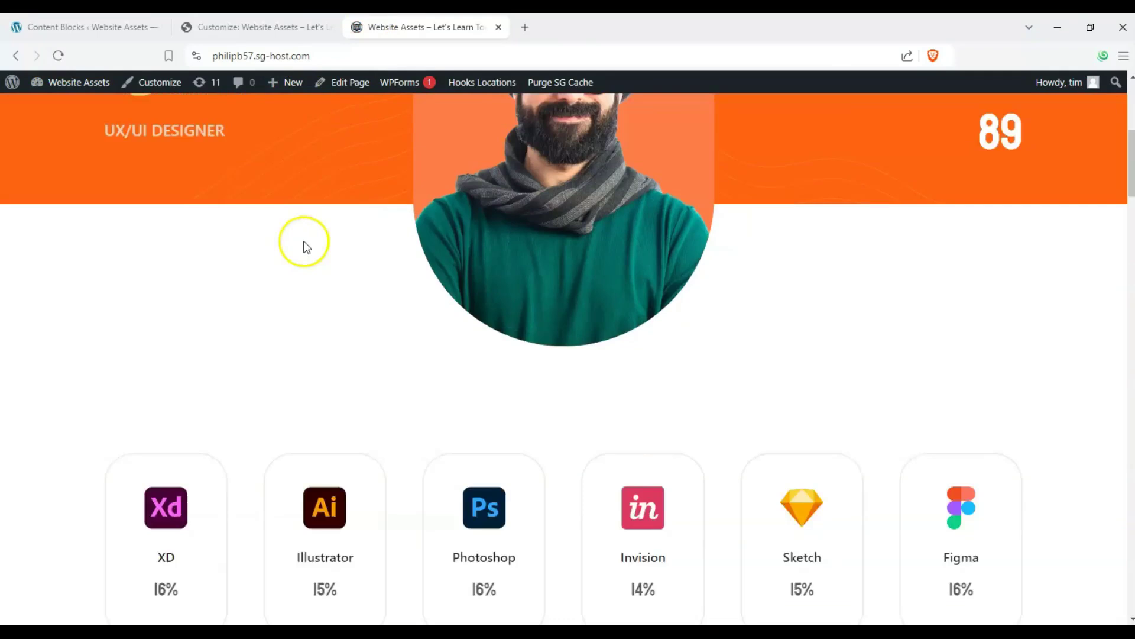
scroll(304, 246, up, 6)
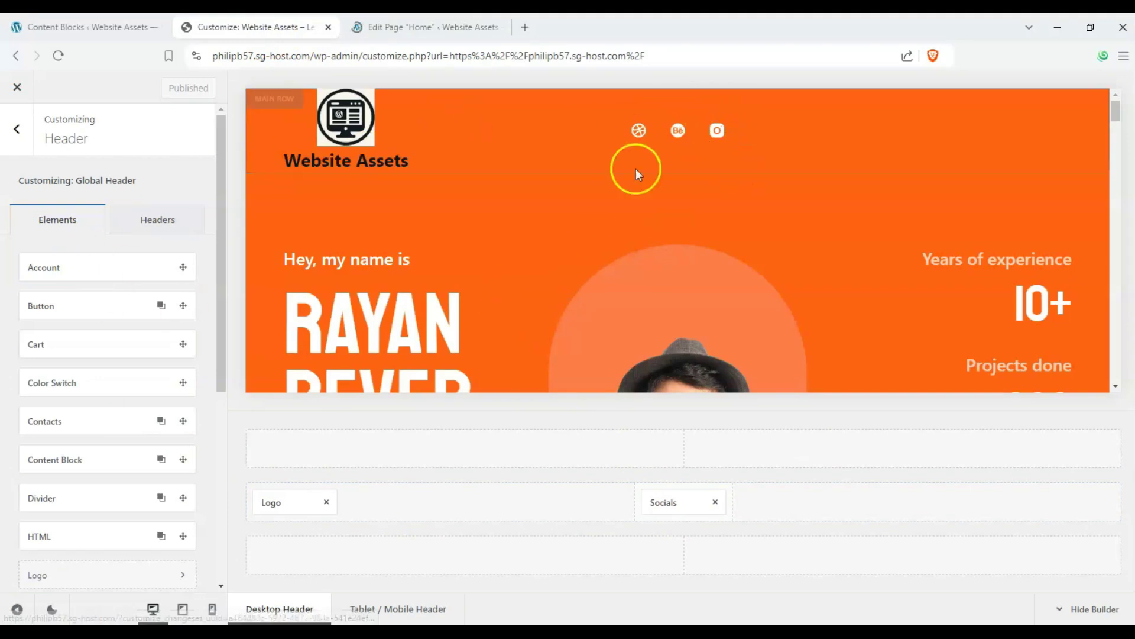
scroll(592, 195, down, 4)
scroll(489, 220, up, 4)
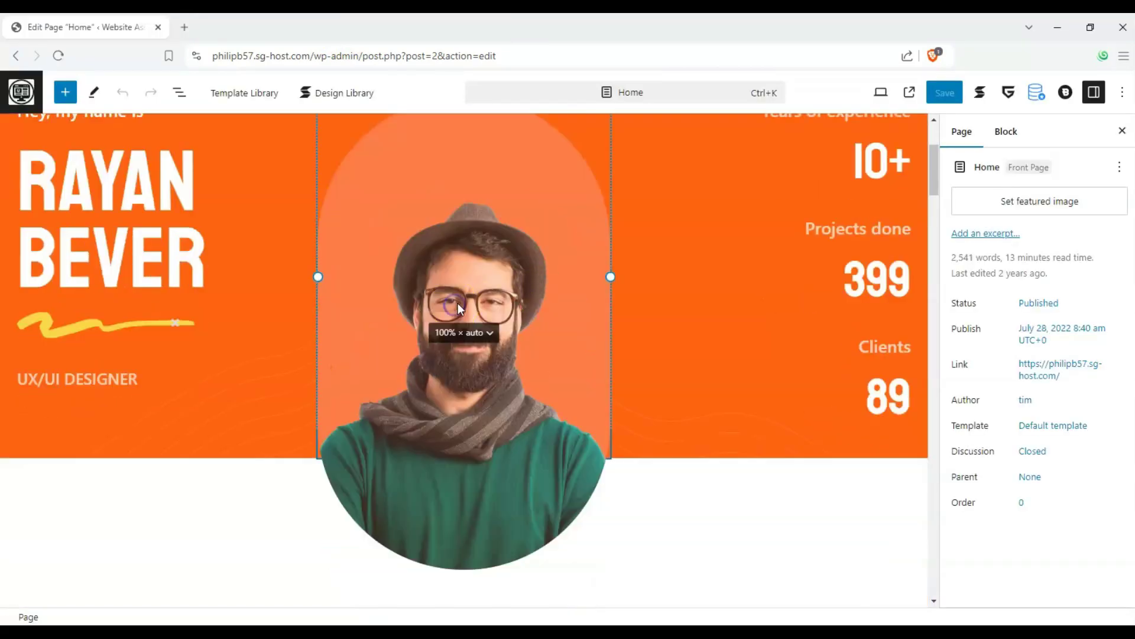
Swap the hero portrait for the plant-filled office interior image from the Media Library
scroll(594, 276, up, 3)
click(651, 253)
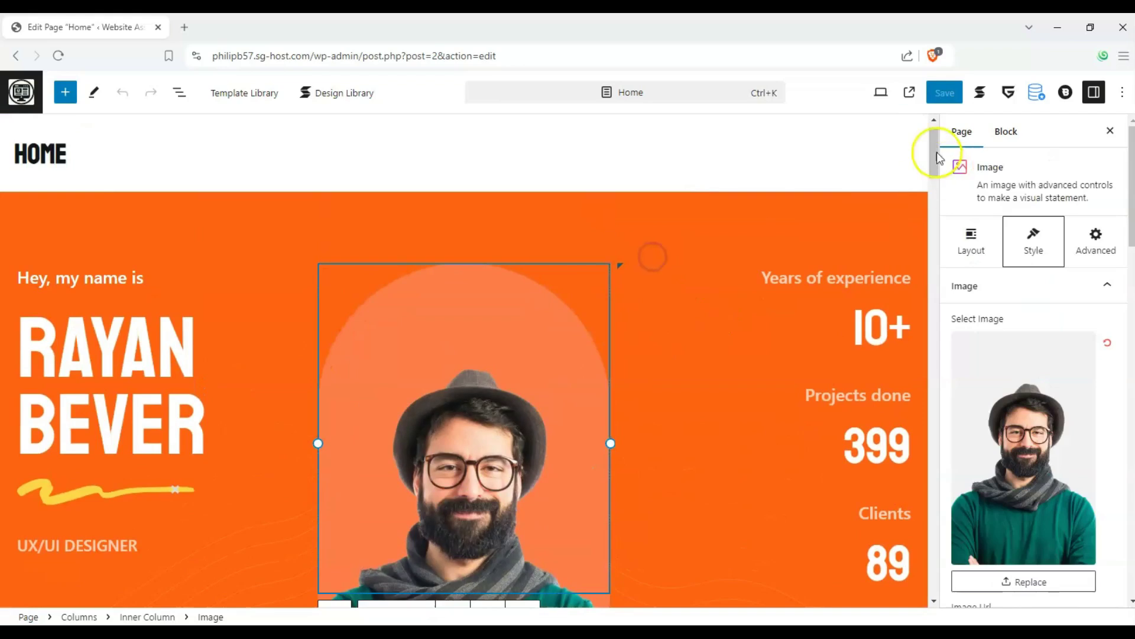
mouse_move(937, 152)
mouse_down()
mouse_move(936, 393)
mouse_move(936, 154)
mouse_up()
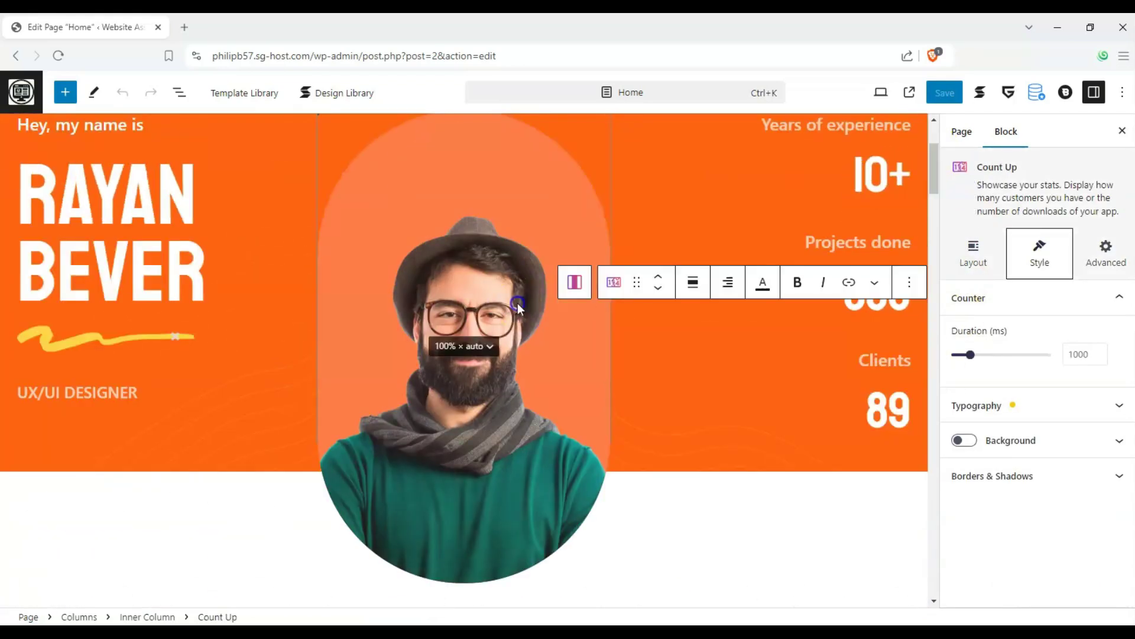
click(517, 302)
click(1040, 583)
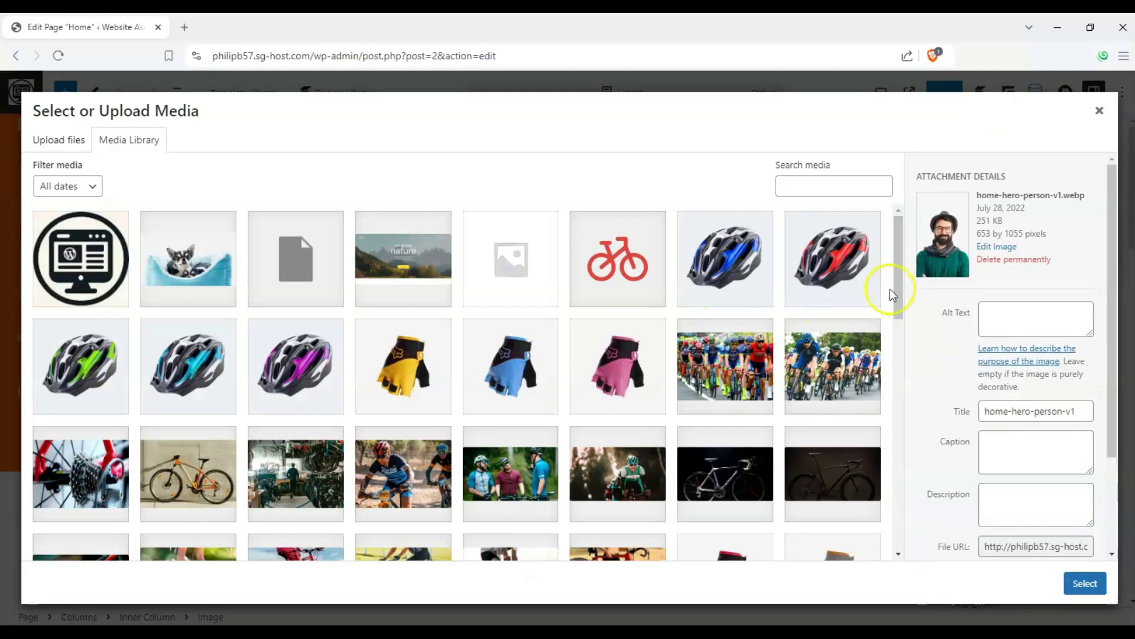
drag(887, 291, 870, 511)
scroll(294, 375, up, 5)
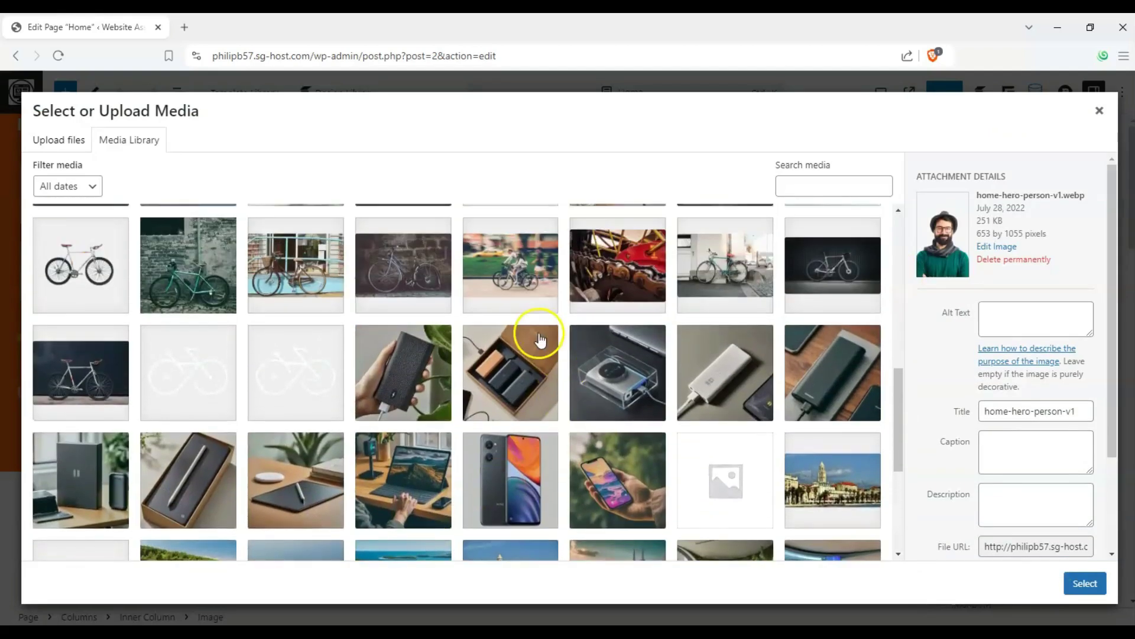
scroll(540, 338, down, 4)
click(697, 337)
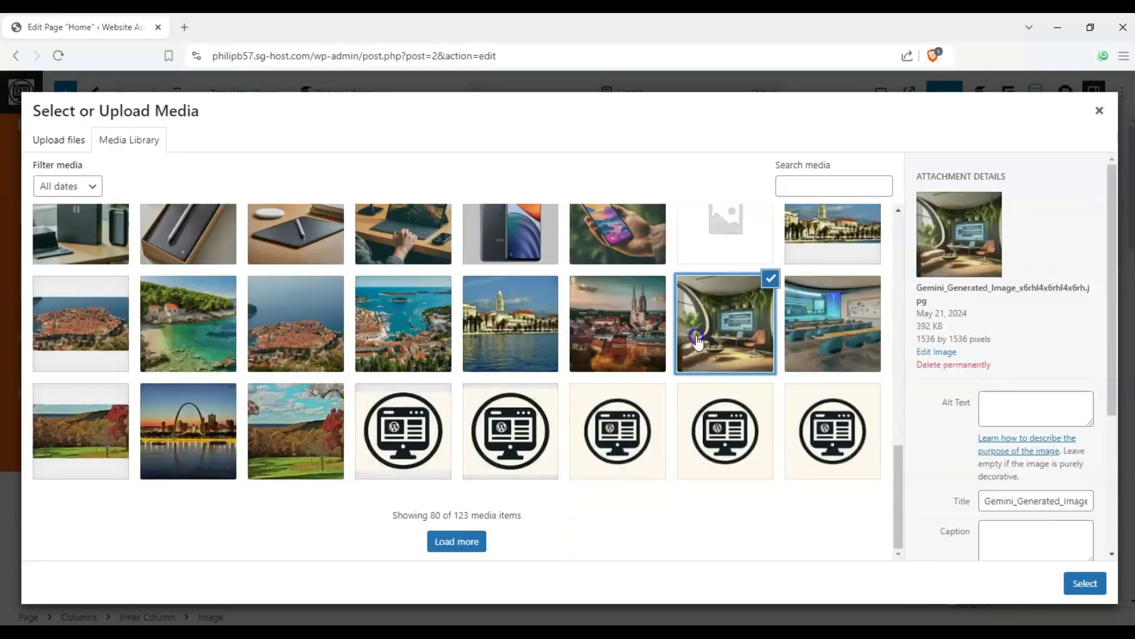
click(1084, 584)
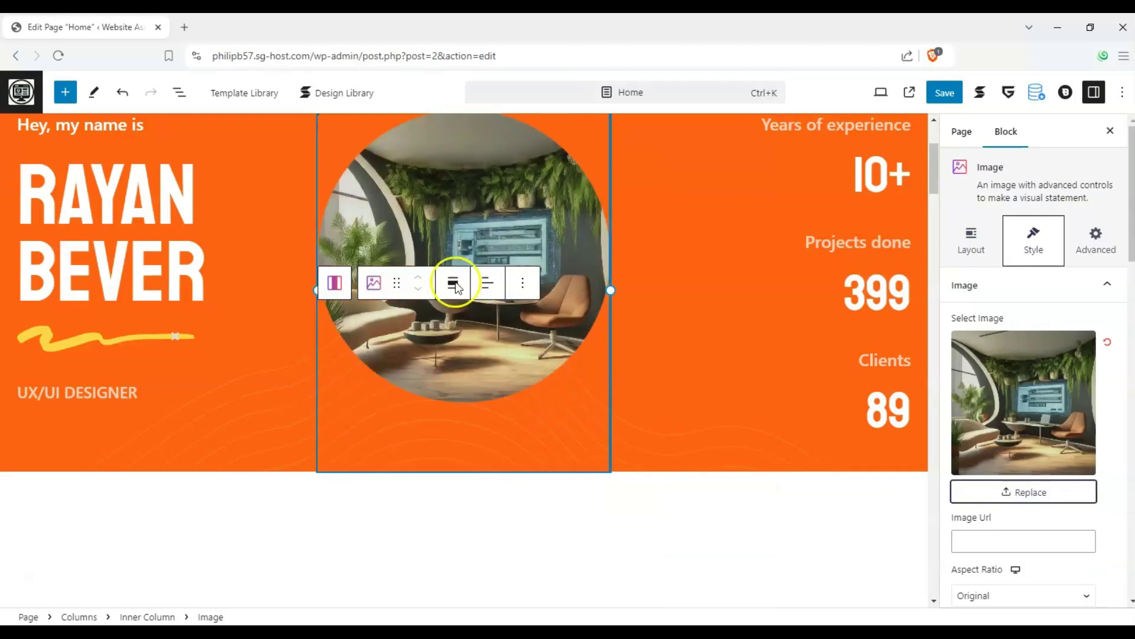
scroll(424, 211, up, 3)
Change the intro line to read 'Hey! we're...'
click(47, 244)
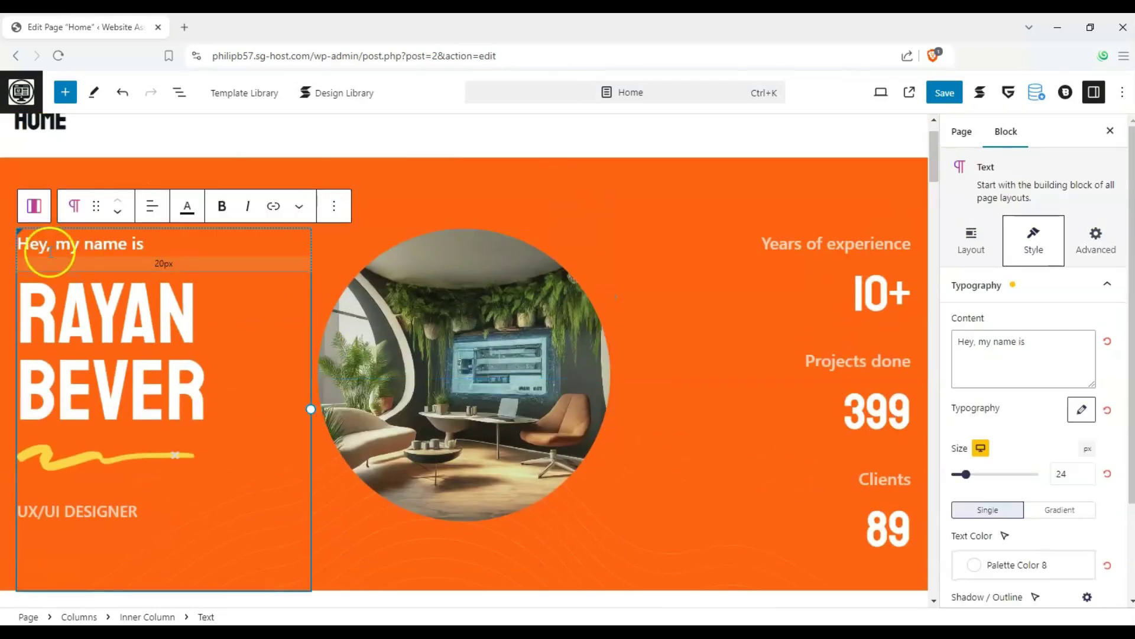
drag(145, 243, 68, 241)
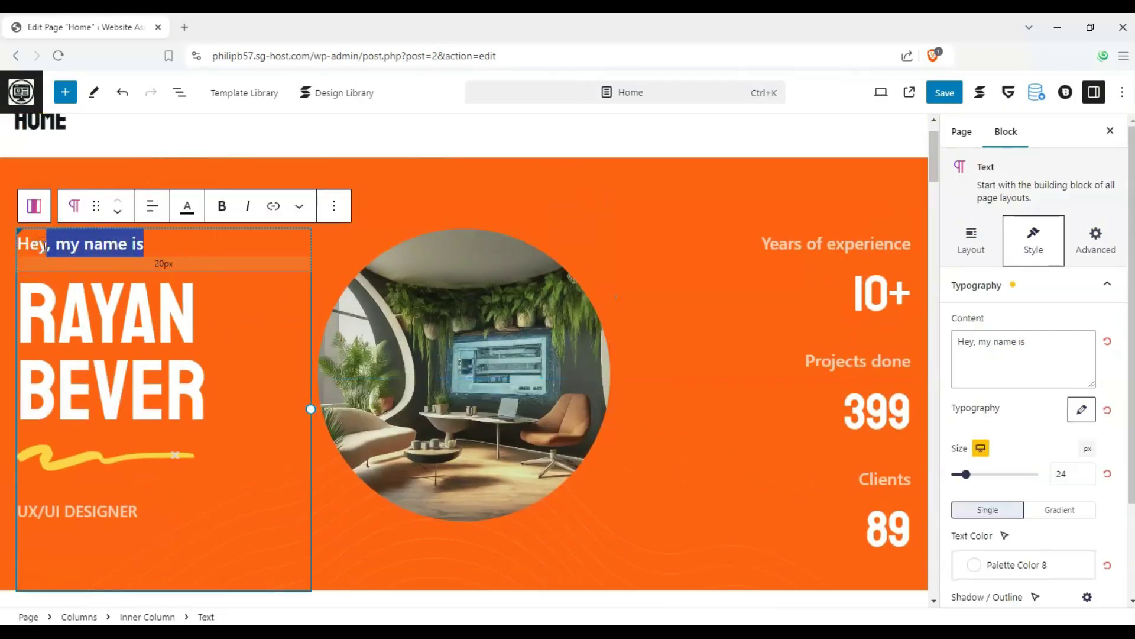
text(!)
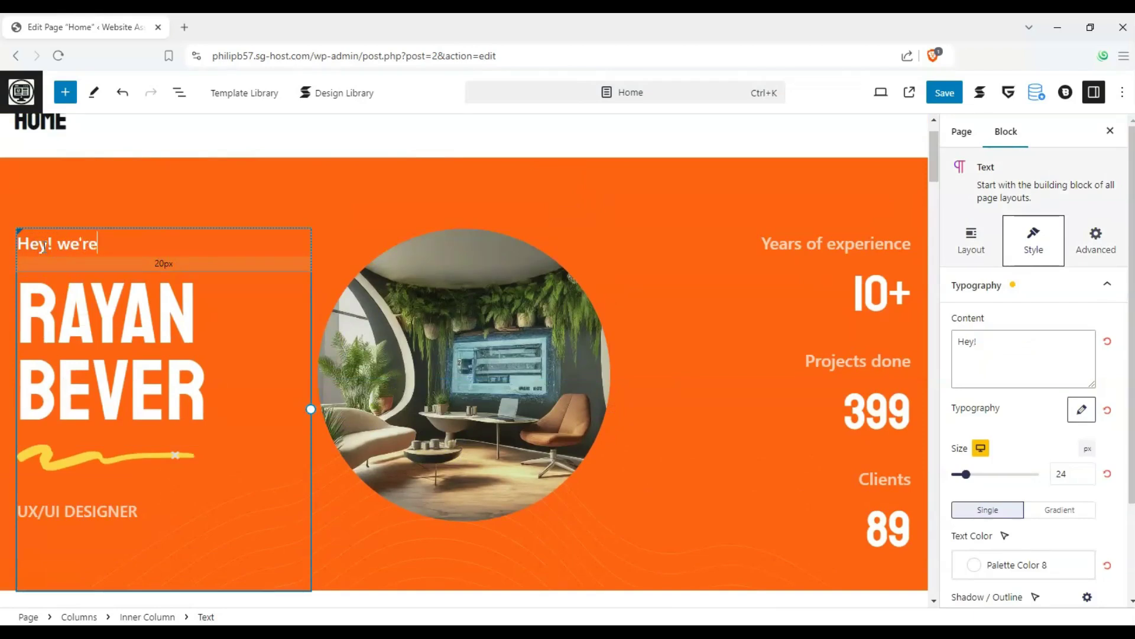
text( we're)
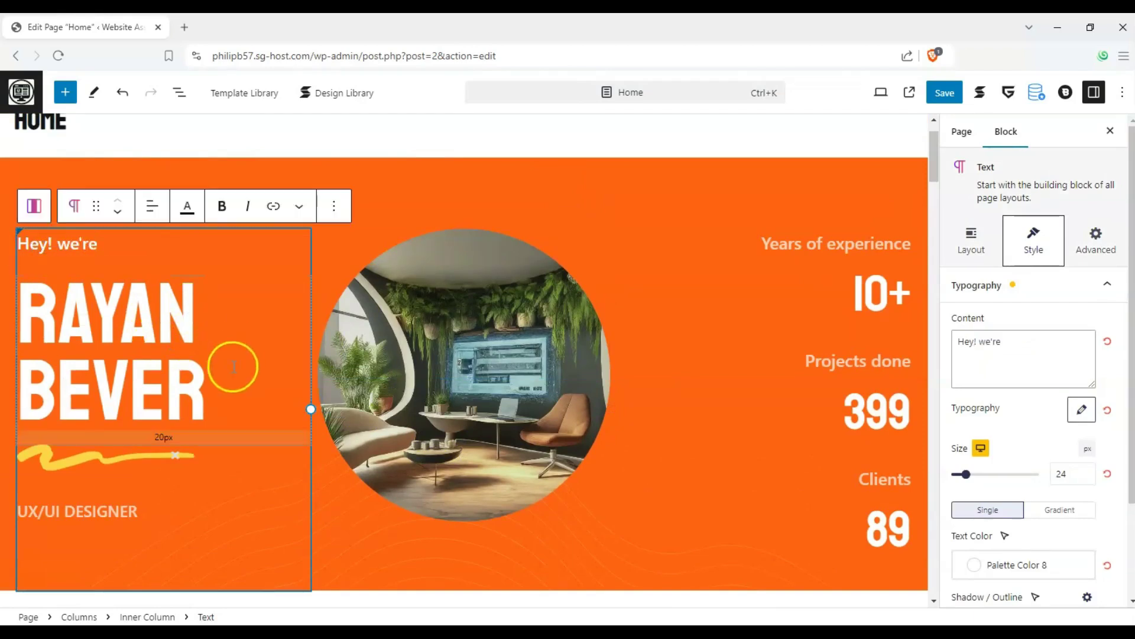
text(...)
Retype the heading as 'WEBSITE' / 'ASSETS' on two lines and start the subtitle with 'FREE'
click(13, 307)
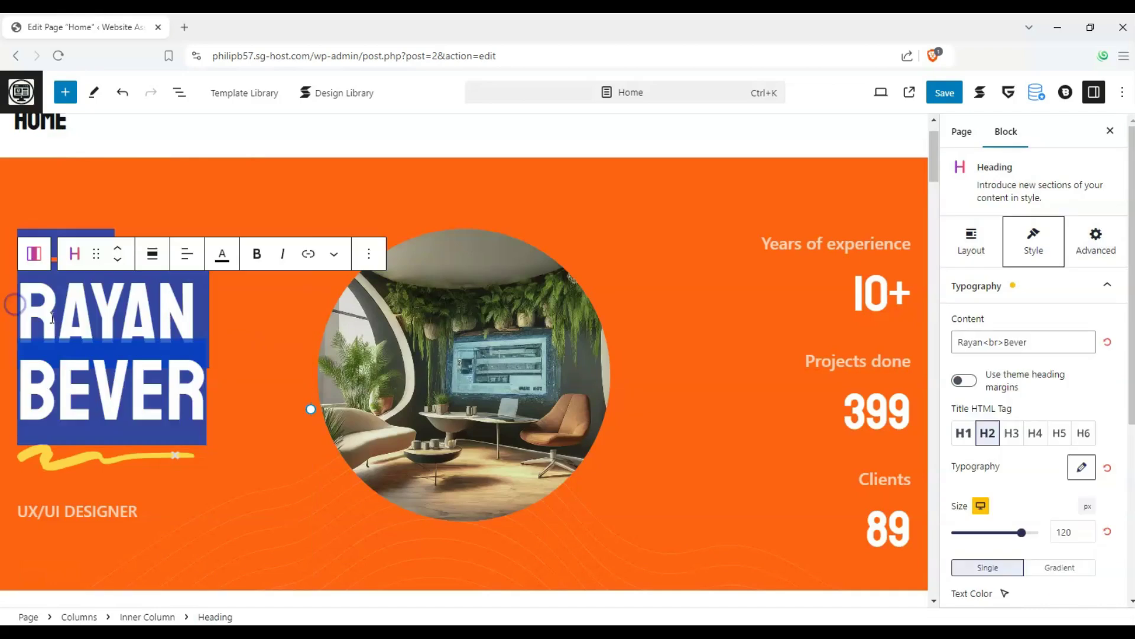
click(47, 319)
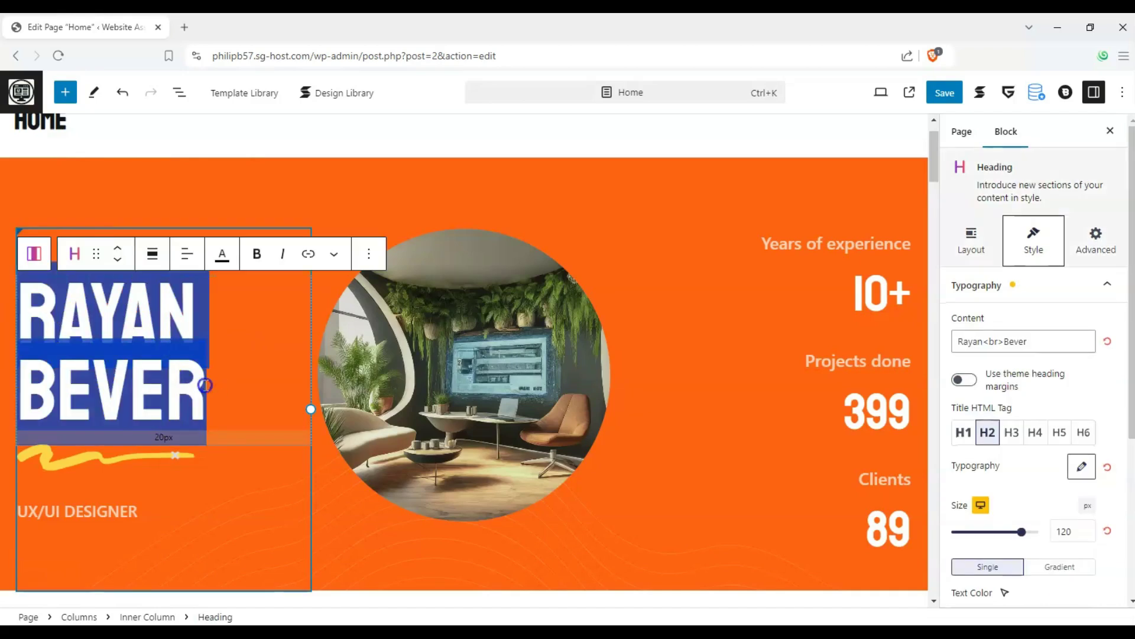
text(WEBSITE)
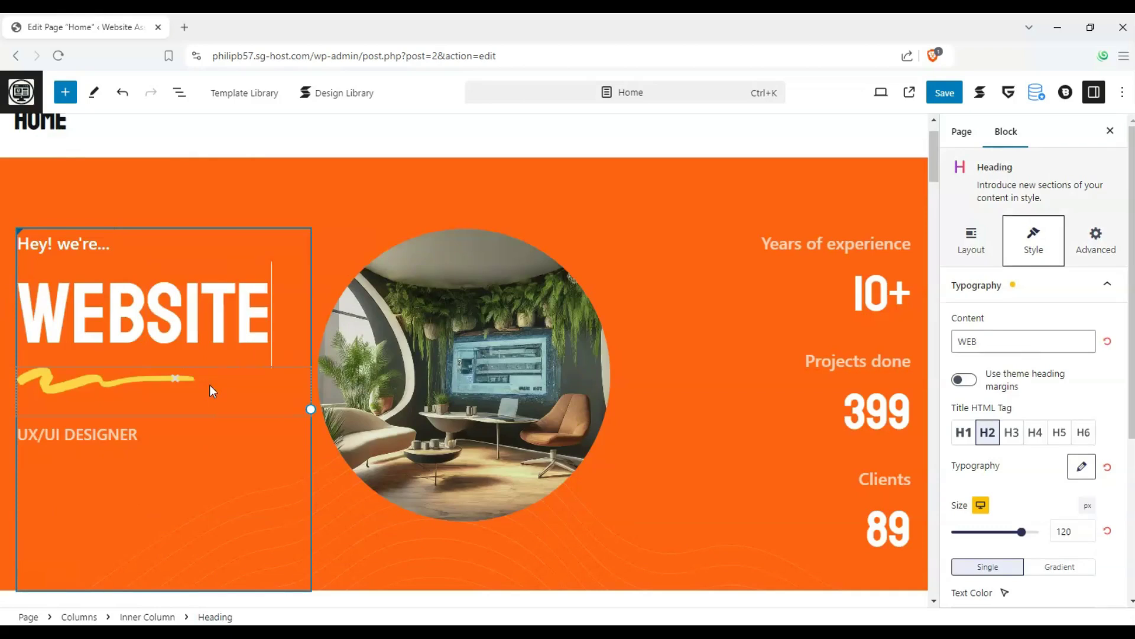
key(shift+Return)
text(ASSETS)
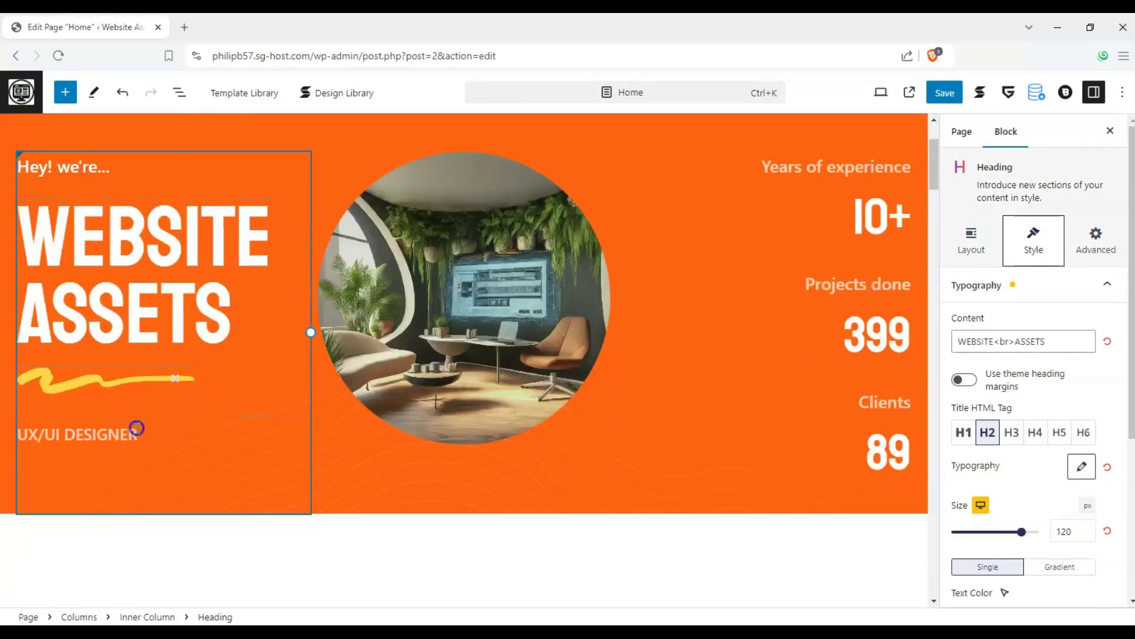
triple_click(140, 431)
text(FREE WORDPRESS EDCATION)
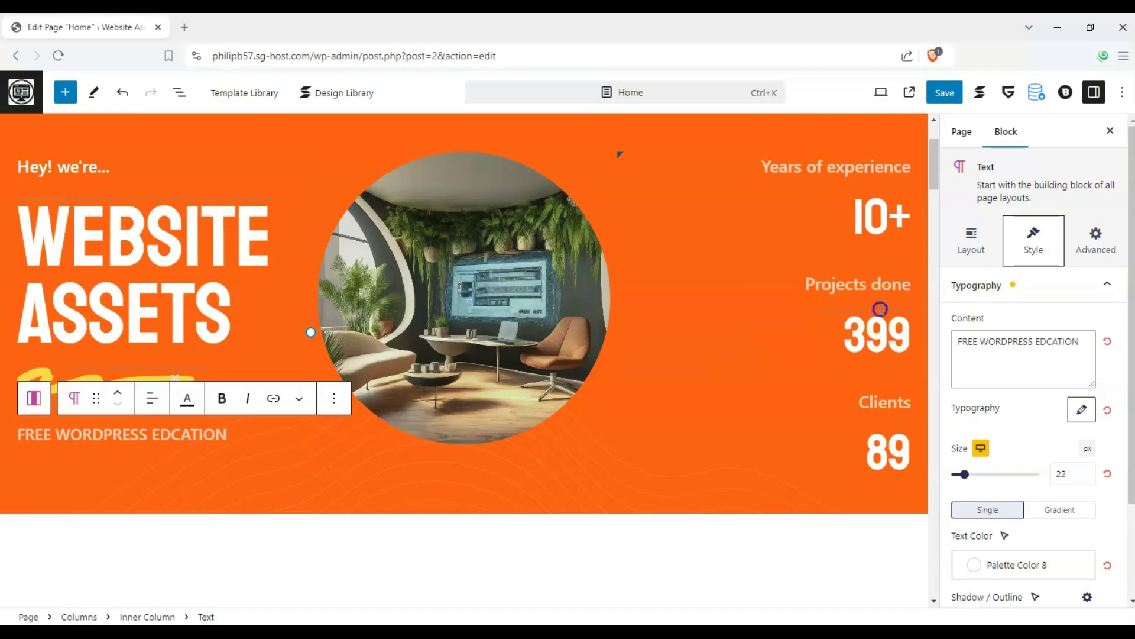
click(887, 334)
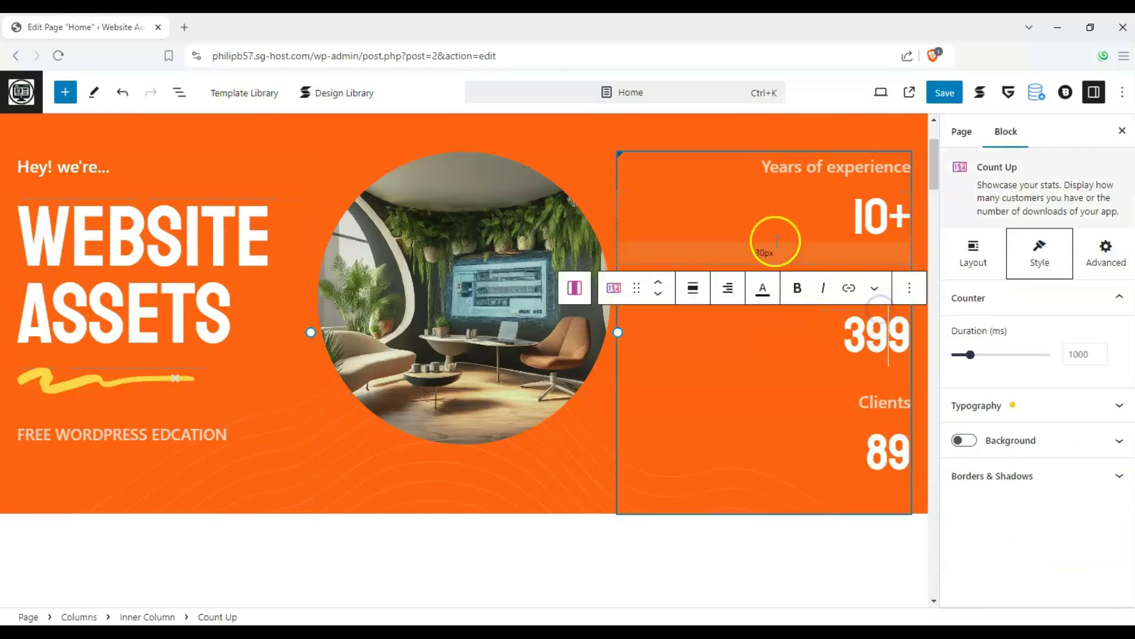
scroll(519, 437, up, 2)
scroll(447, 236, down, 7)
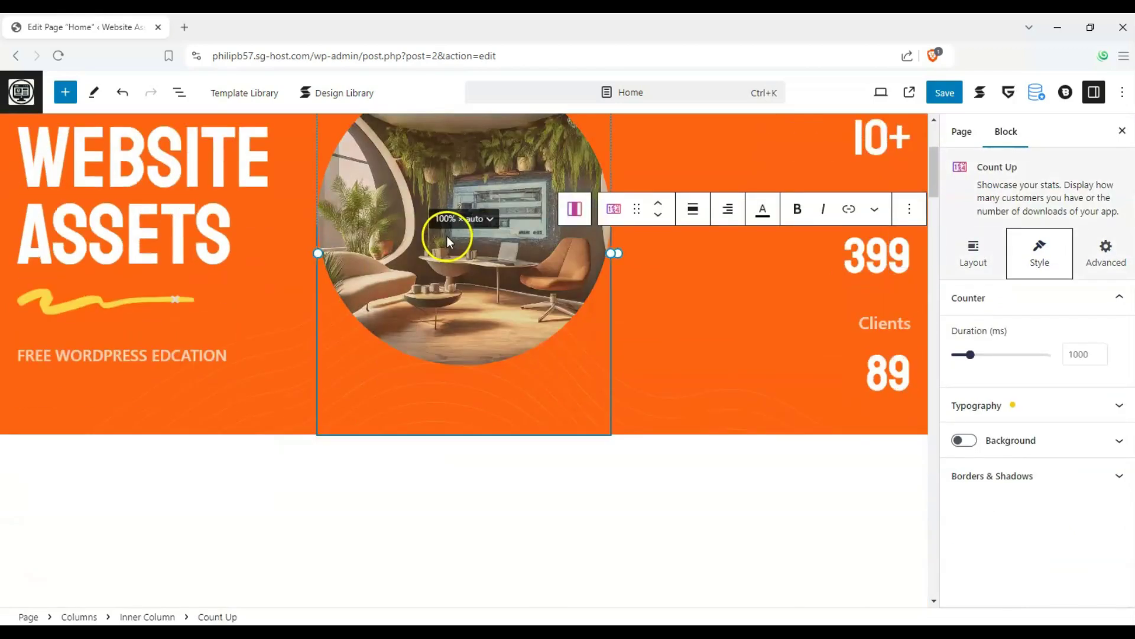
scroll(365, 282, up, 5)
click(614, 303)
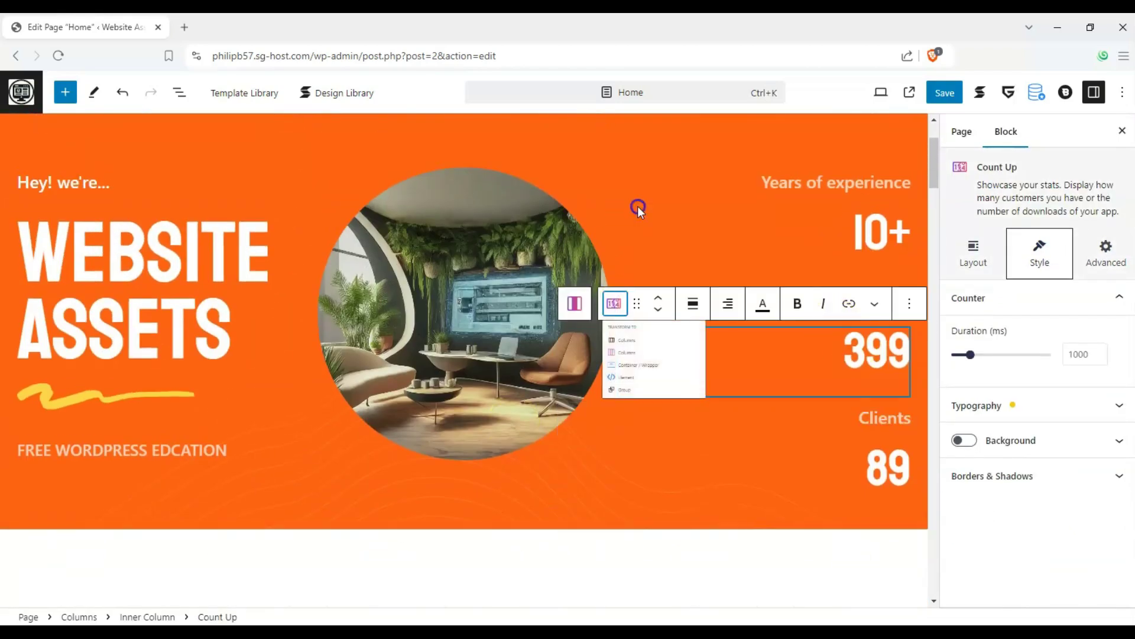
click(537, 454)
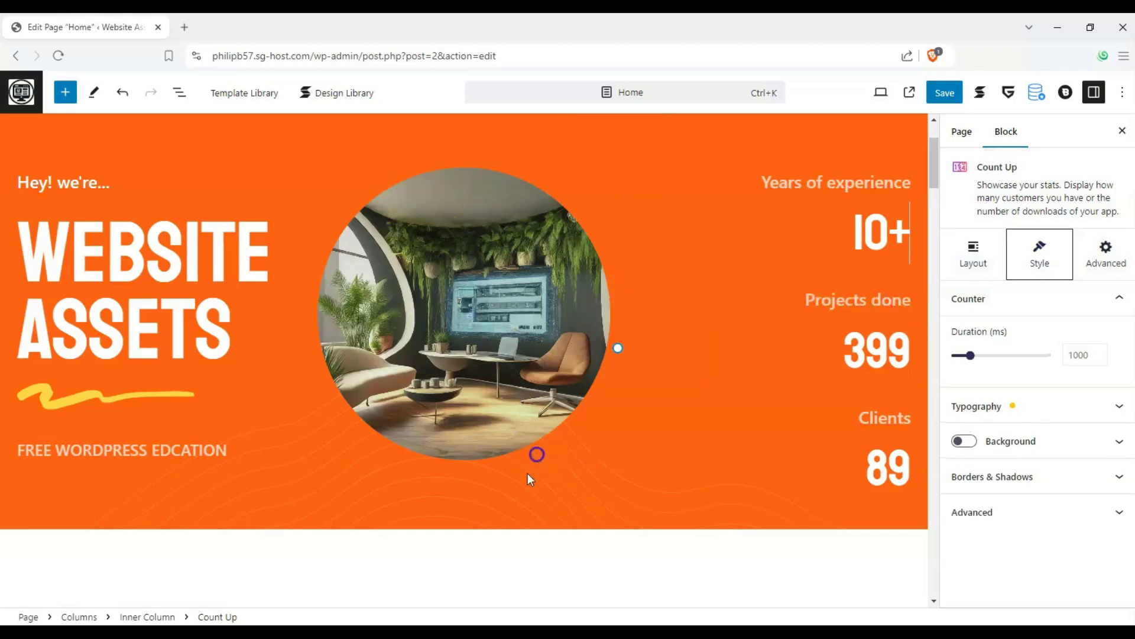
click(854, 200)
click(857, 183)
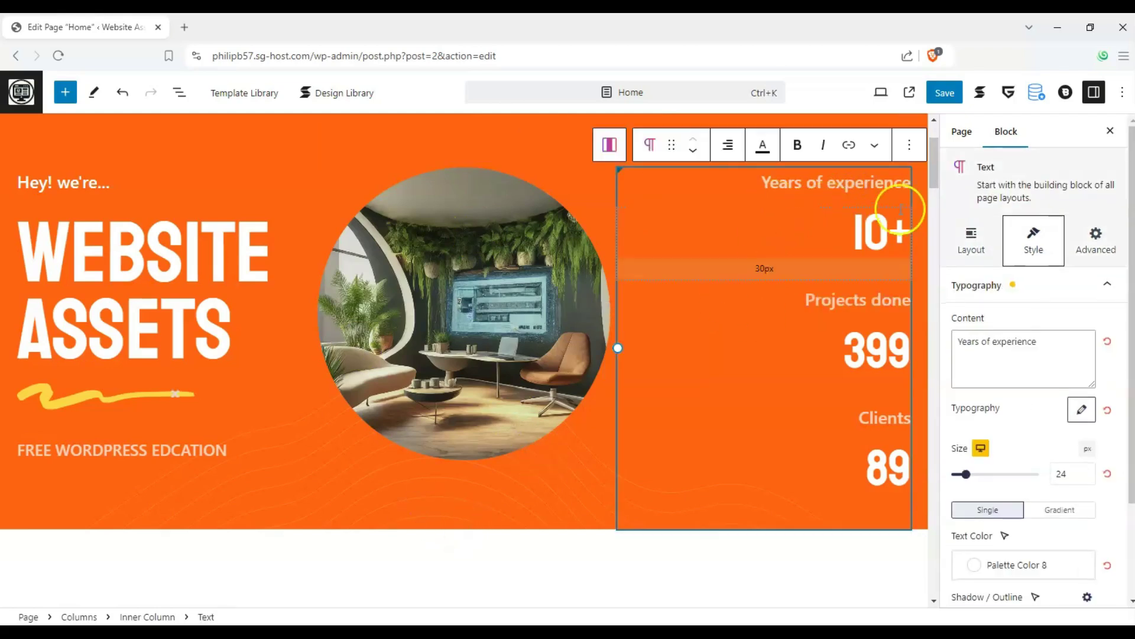
drag(937, 165, 907, 248)
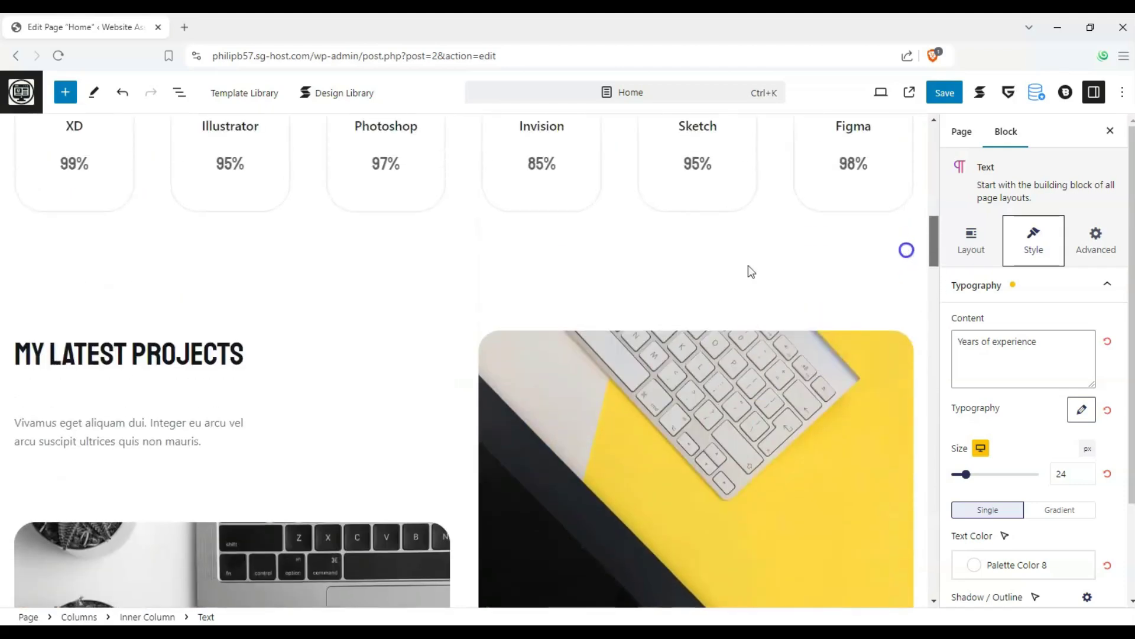
Retitle the My Latest Projects heading to 'Our Latest Example sites'
triple_click(103, 356)
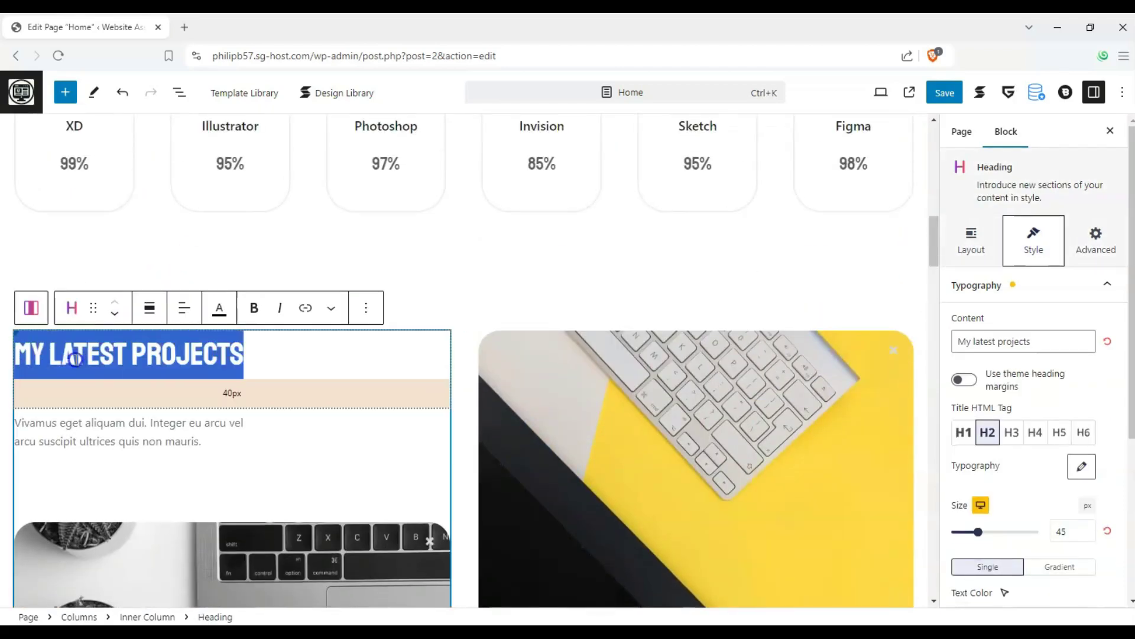
text(Our)
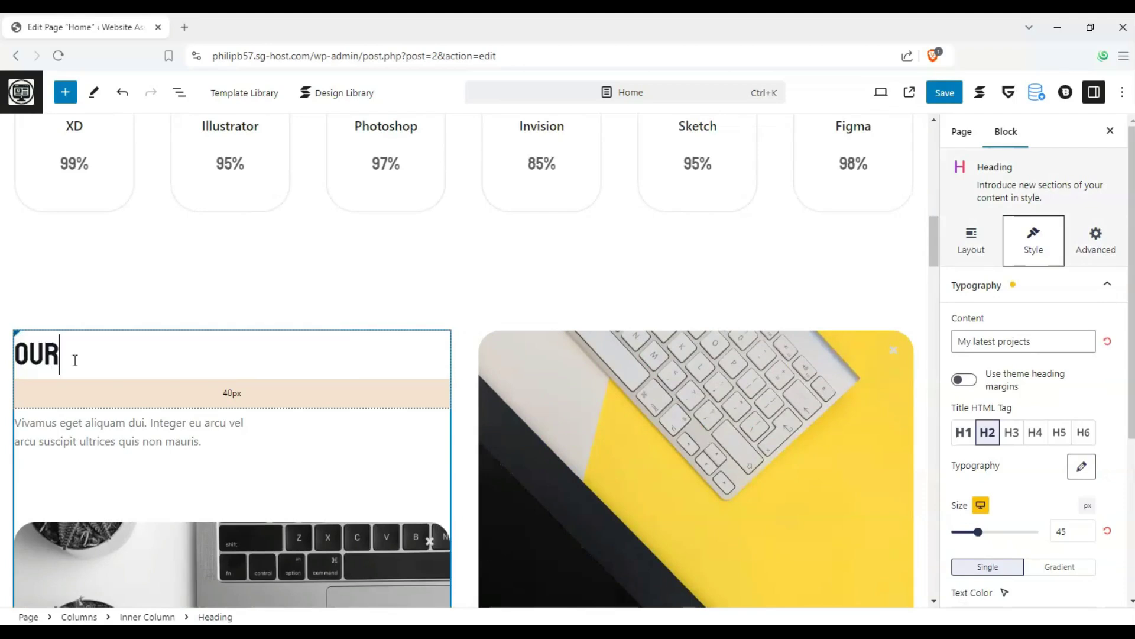
text( Late)
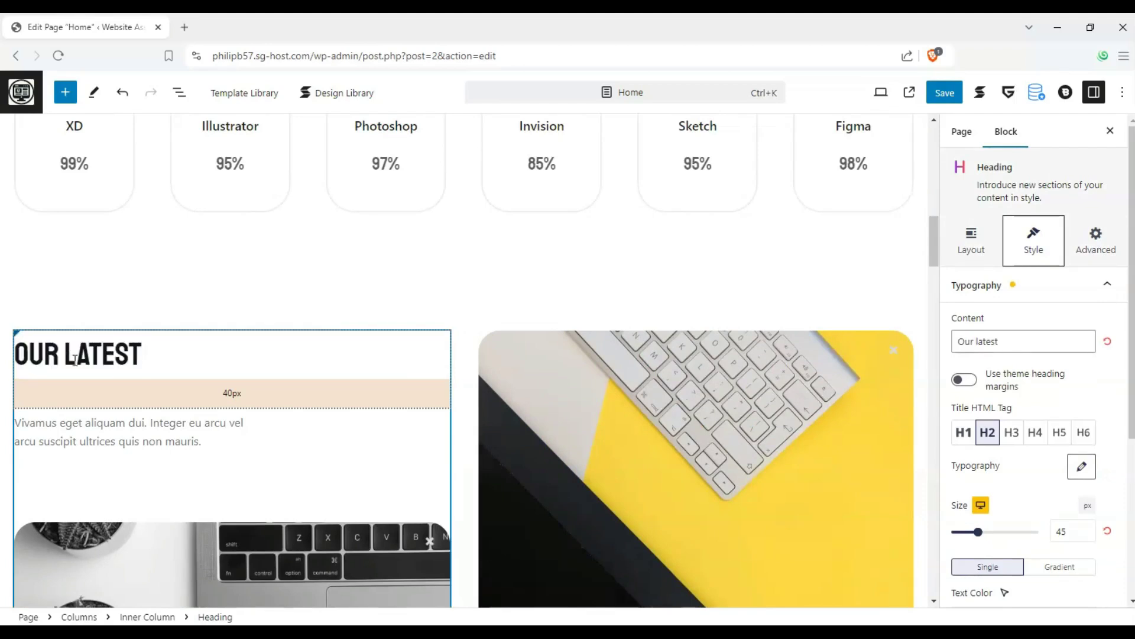
text(st Exaampo)
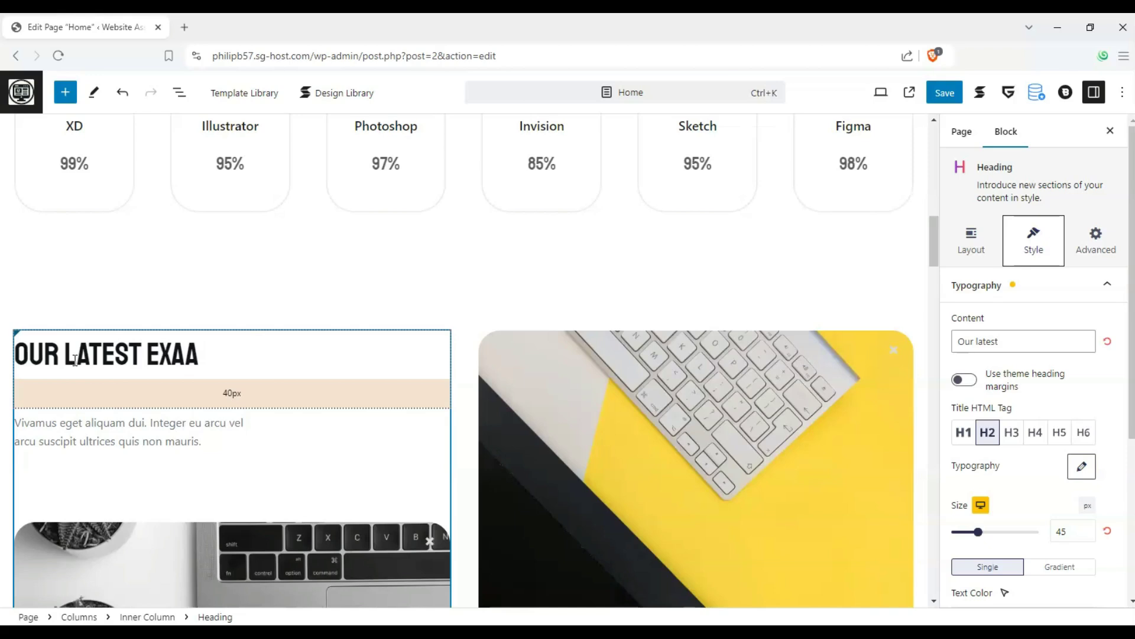
text(aample)
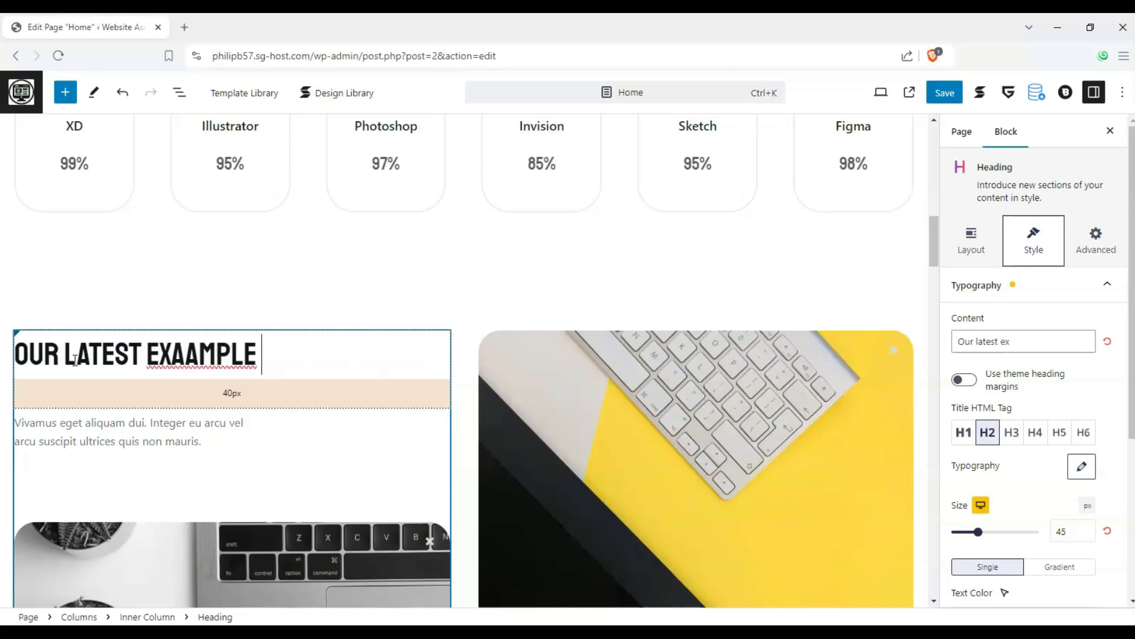
key(BackSpace)
key(BackSpace)
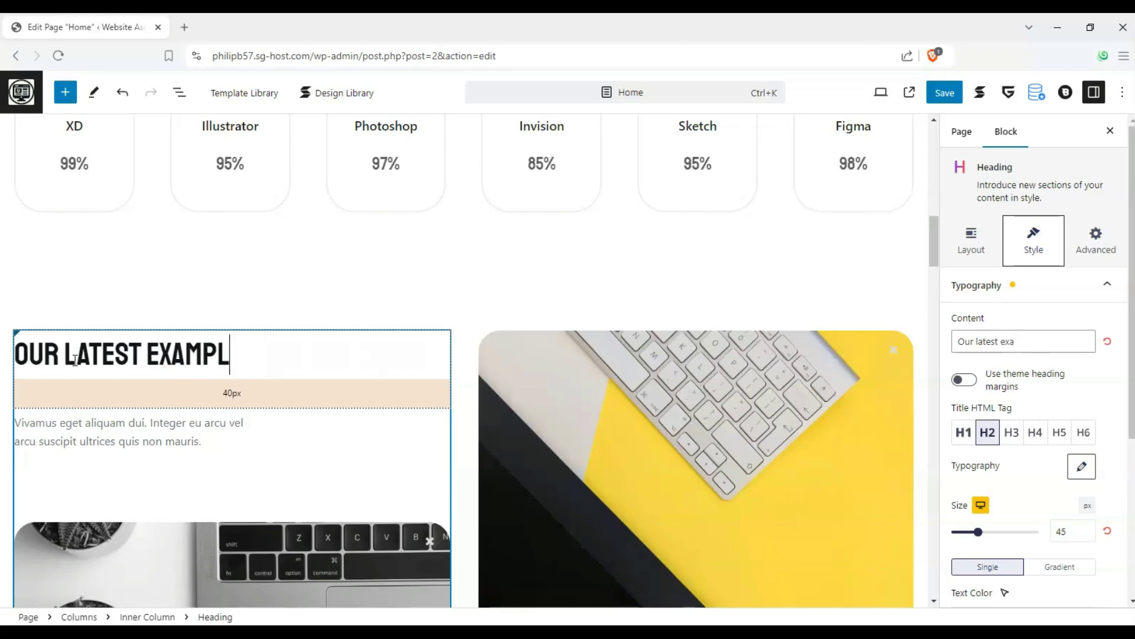
text(sites)
Select the full text of the Education & Experience heading
scroll(75, 359, down, 6)
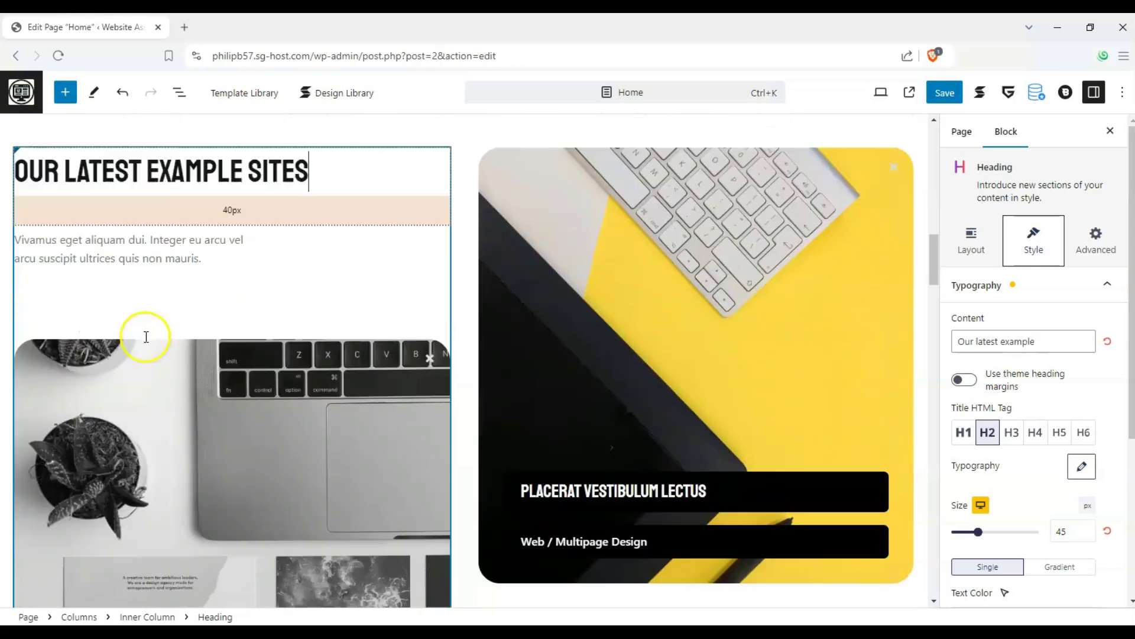
scroll(368, 315, down, 15)
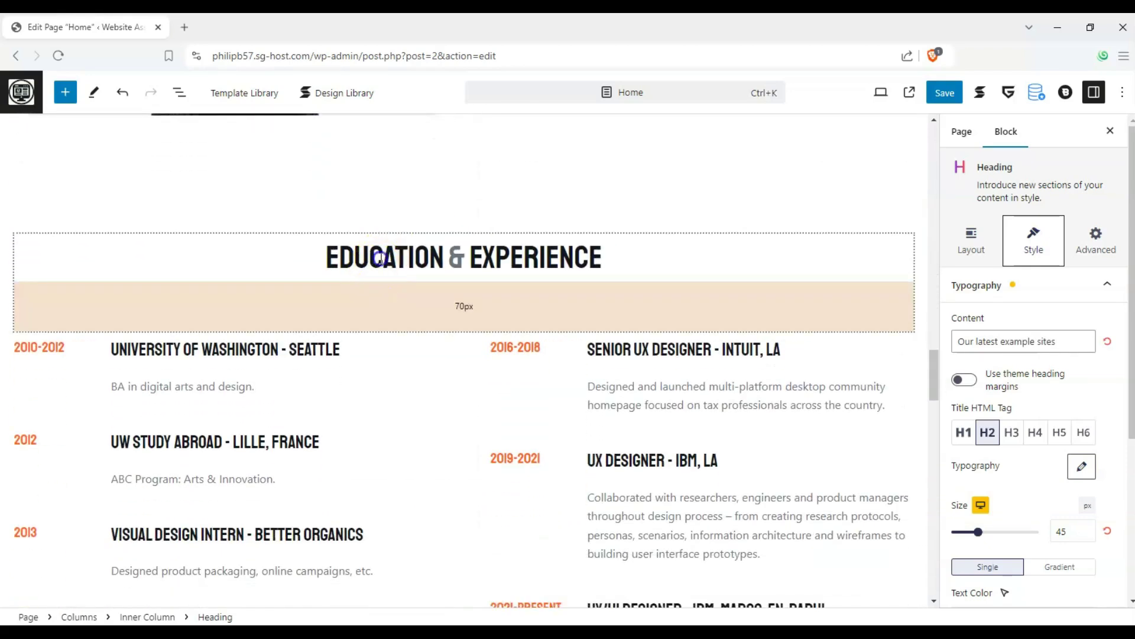
double_click(380, 258)
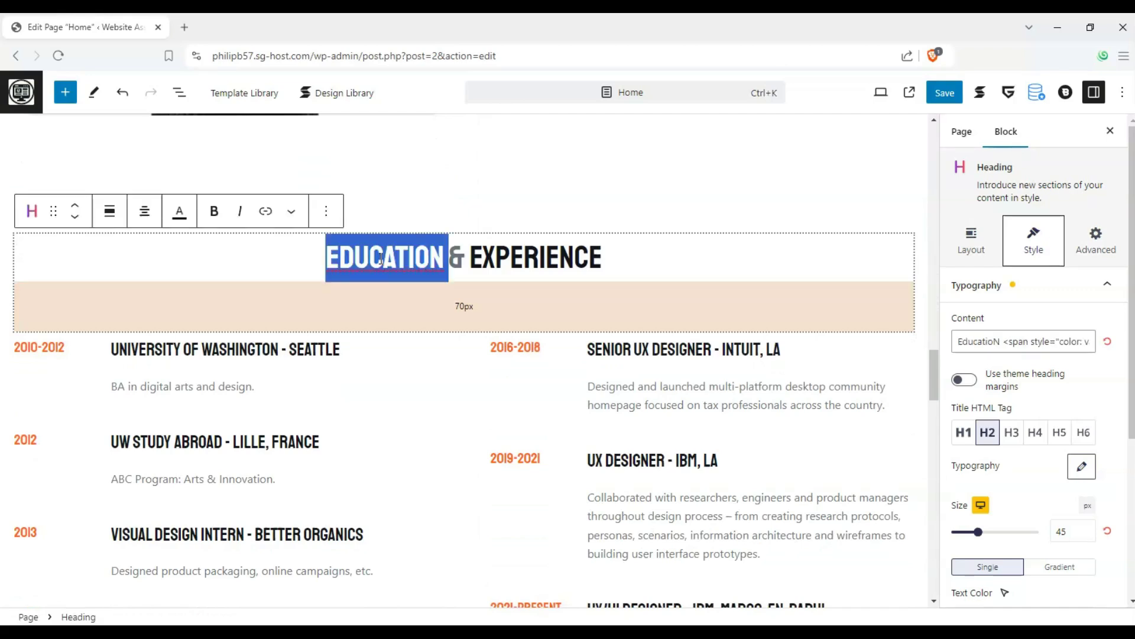
scroll(304, 253, down, 10)
scroll(314, 253, up, 5)
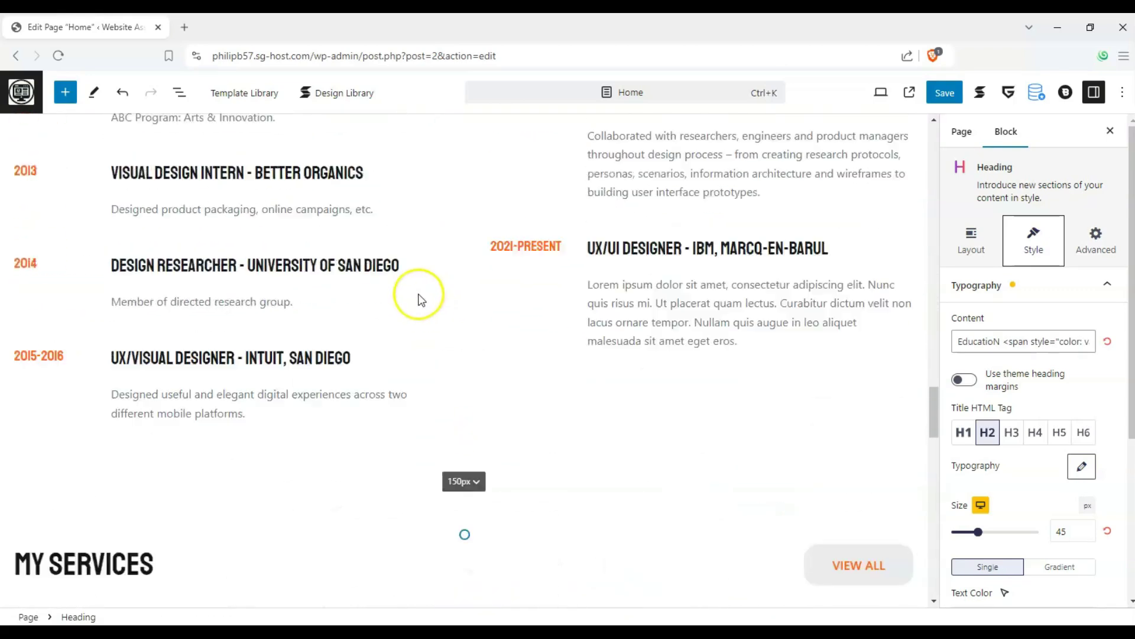
scroll(384, 295, up, 5)
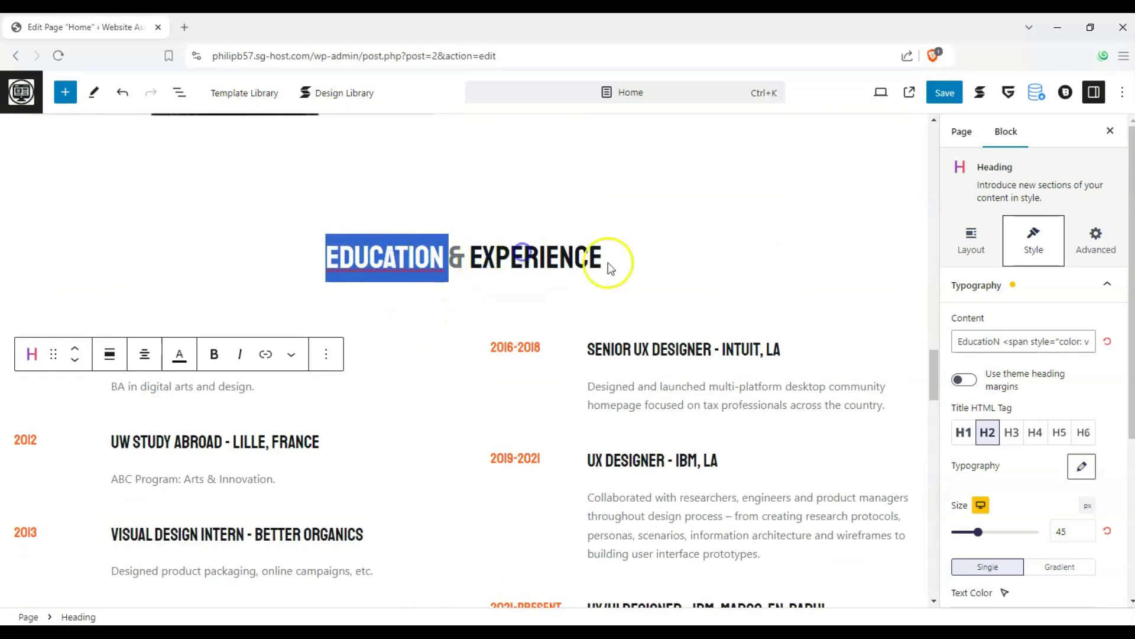
click(654, 251)
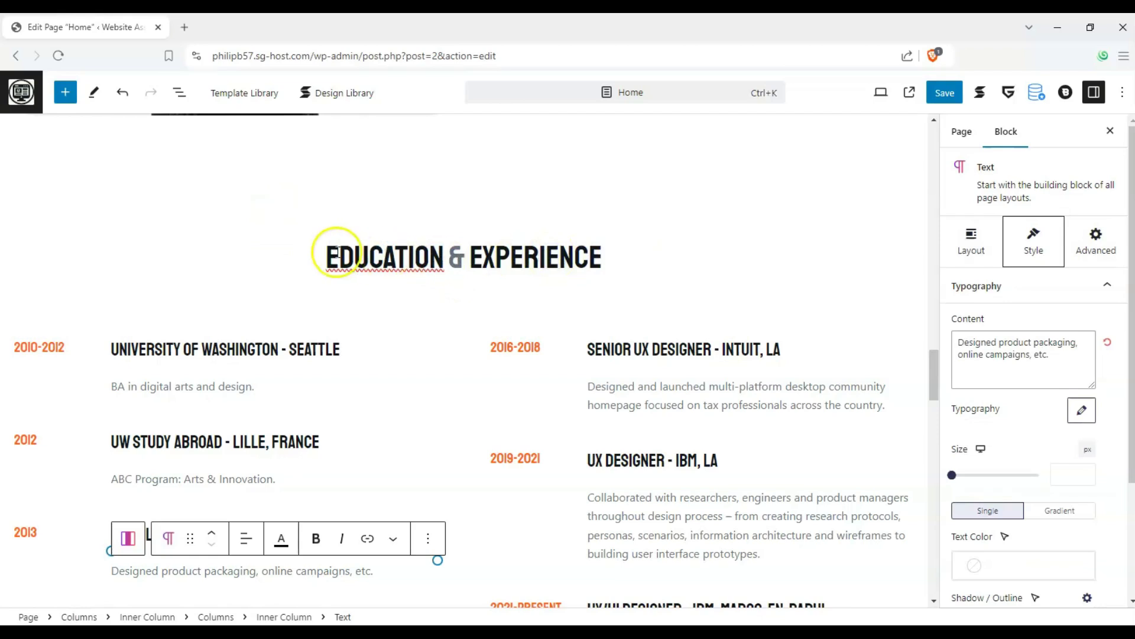
scroll(464, 254, up, 2)
click(467, 254)
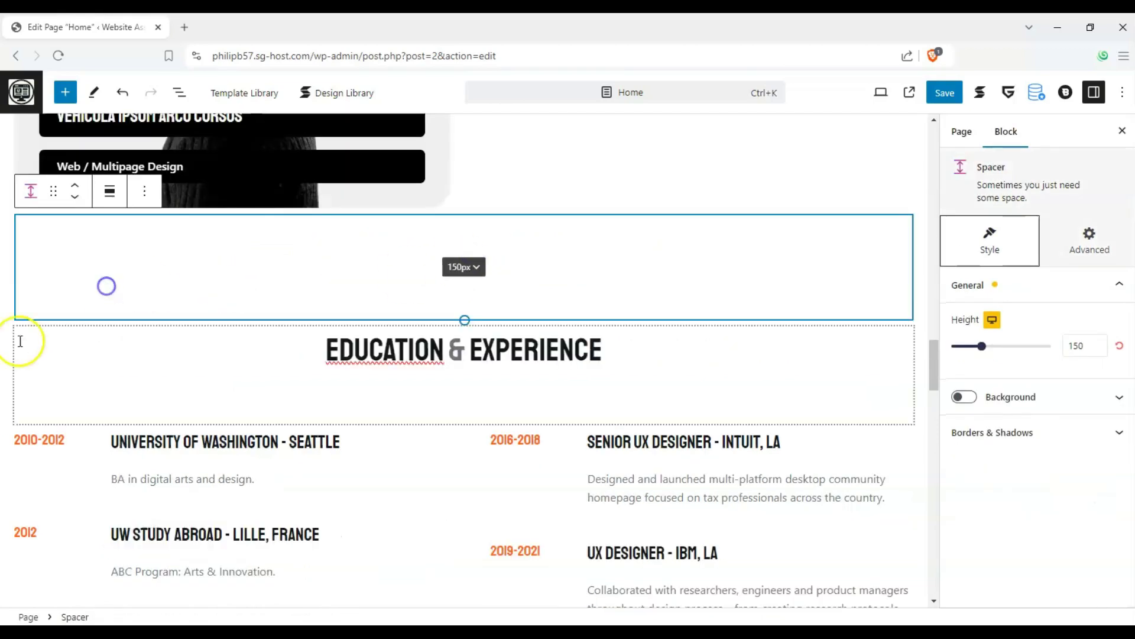
click(348, 342)
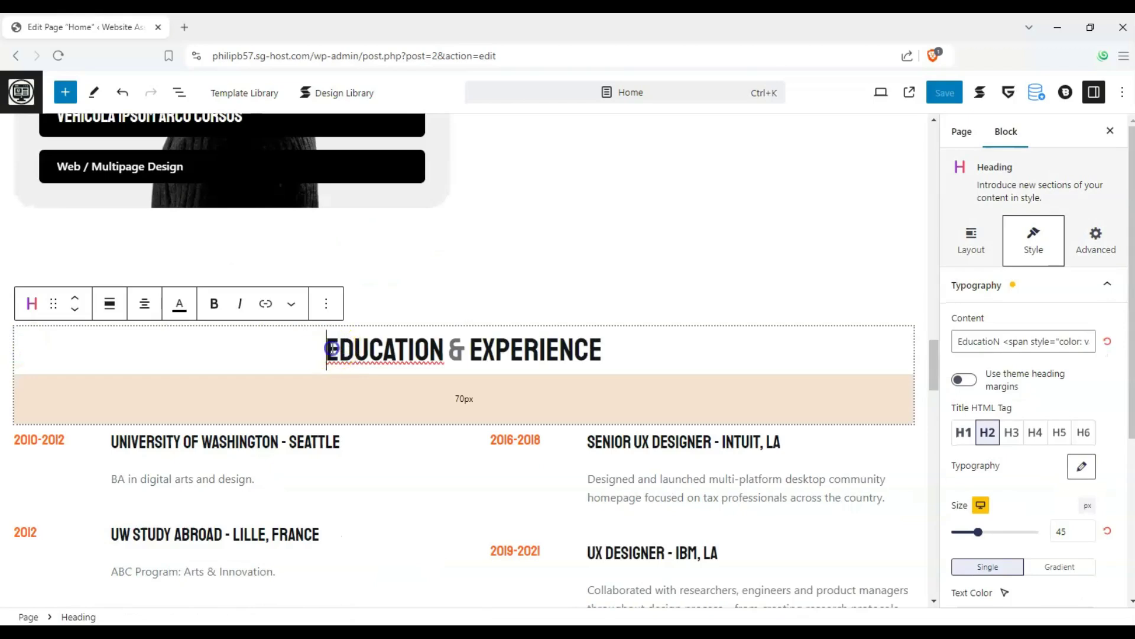
drag(327, 348, 625, 355)
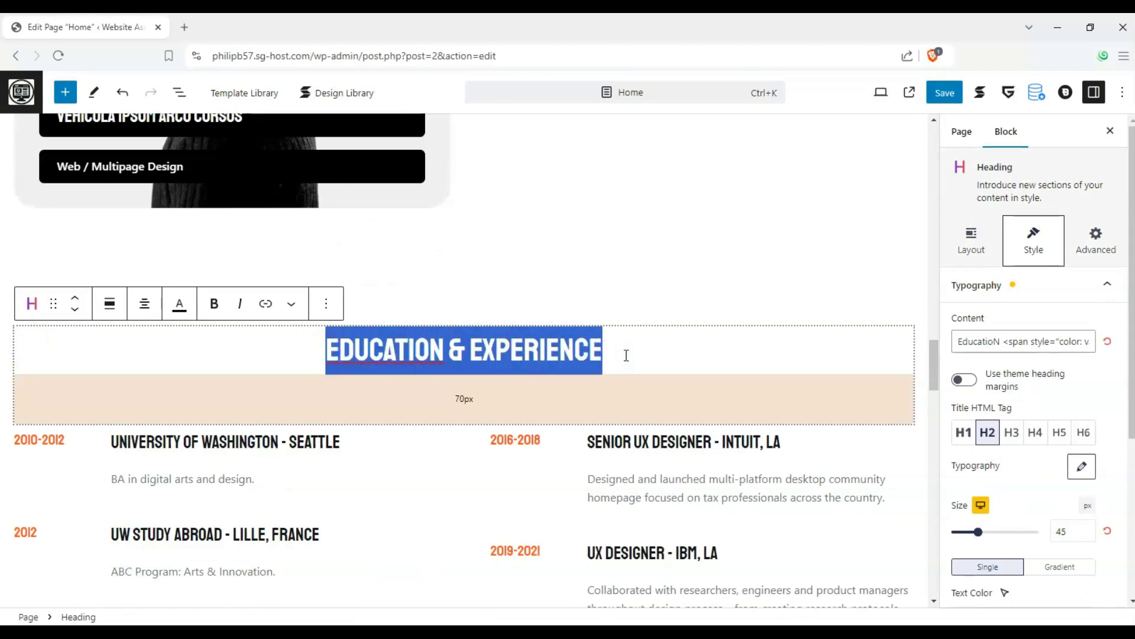
Type 'TOPICS WE'VE COVERED SO FAR:' as the new heading, correcting typos
text(TOPICS WE CPV)
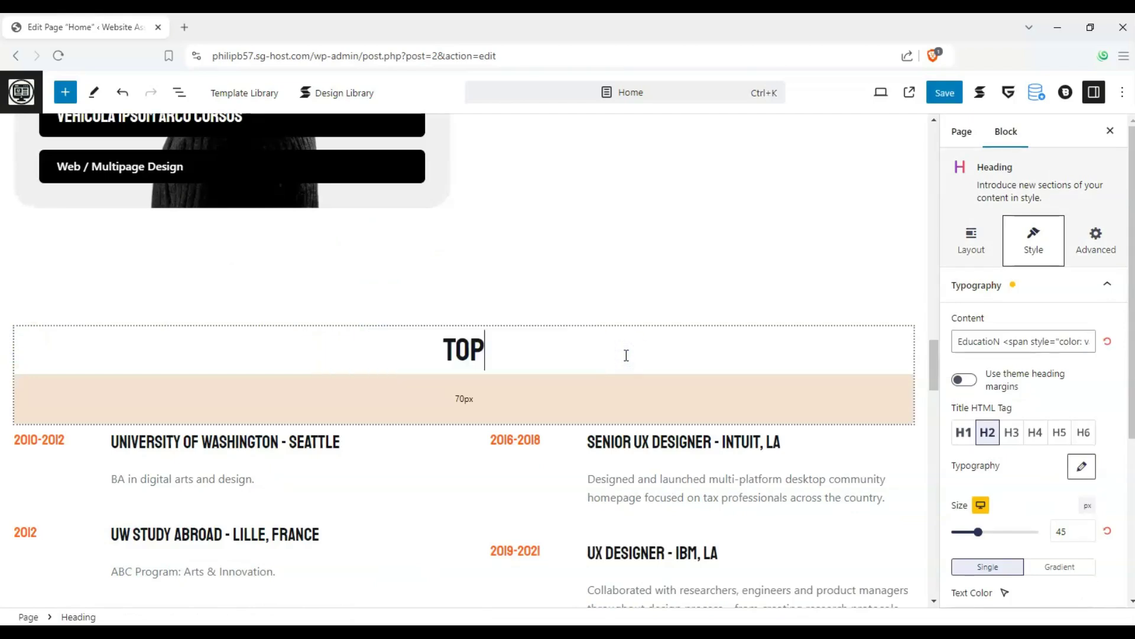
key(BackSpace)
key(BackSpace)
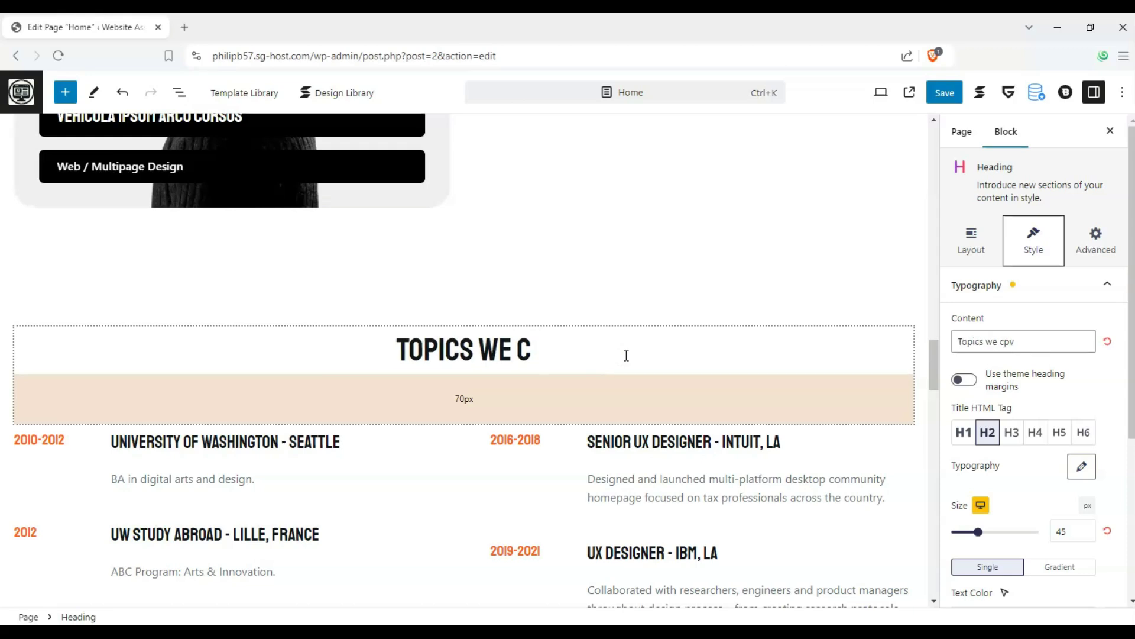
key(BackSpace)
key(BackSpace)
text(')
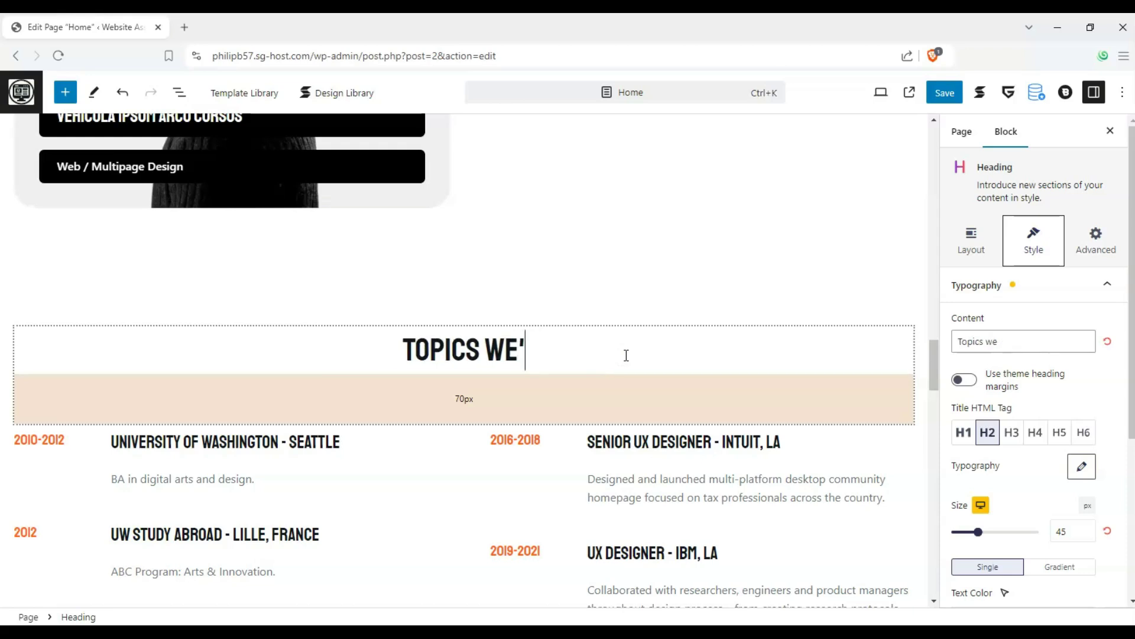
text(ve conver)
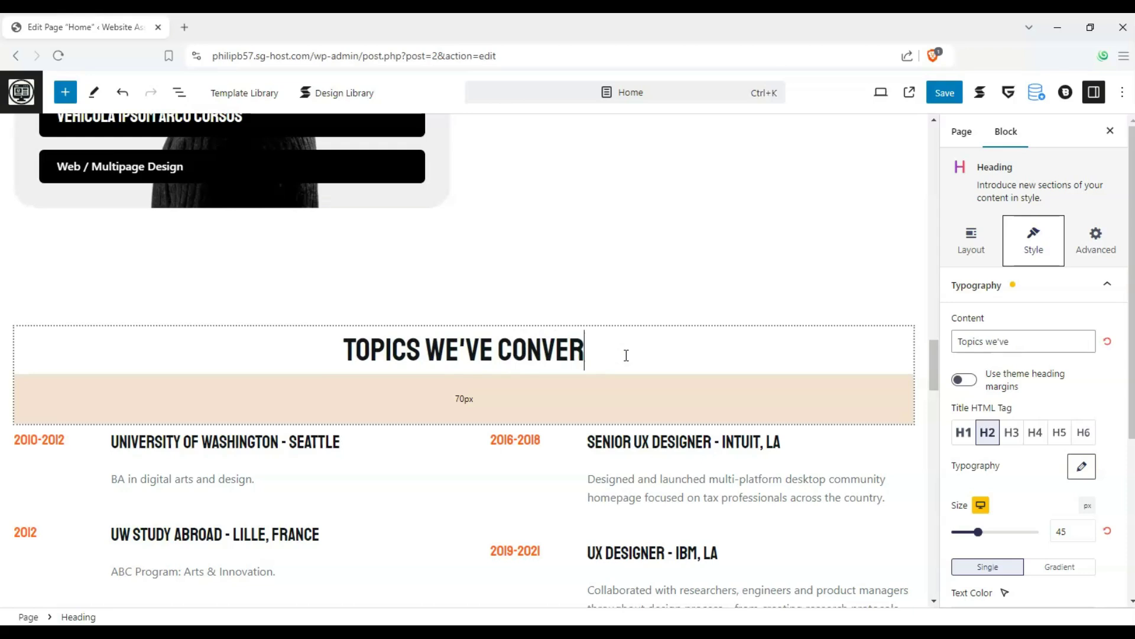
key(BackSpace)
key(BackSpace)
key(BackSpace)
key(BackSpace)
text(vered so afr)
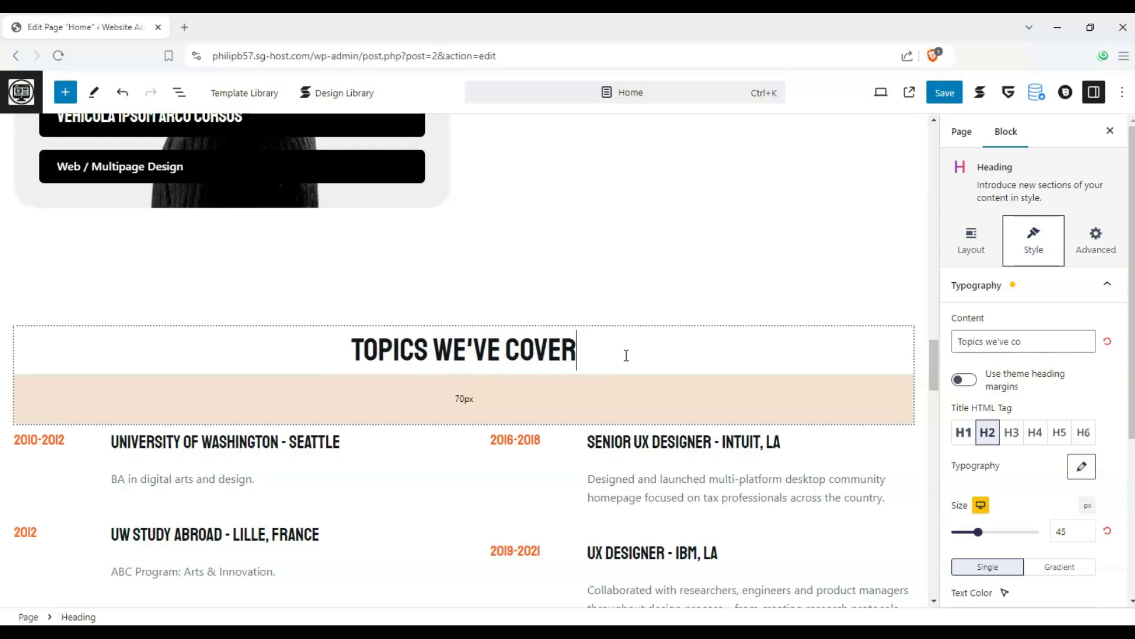
key(BackSpace)
key(BackSpace)
key(BackSpace)
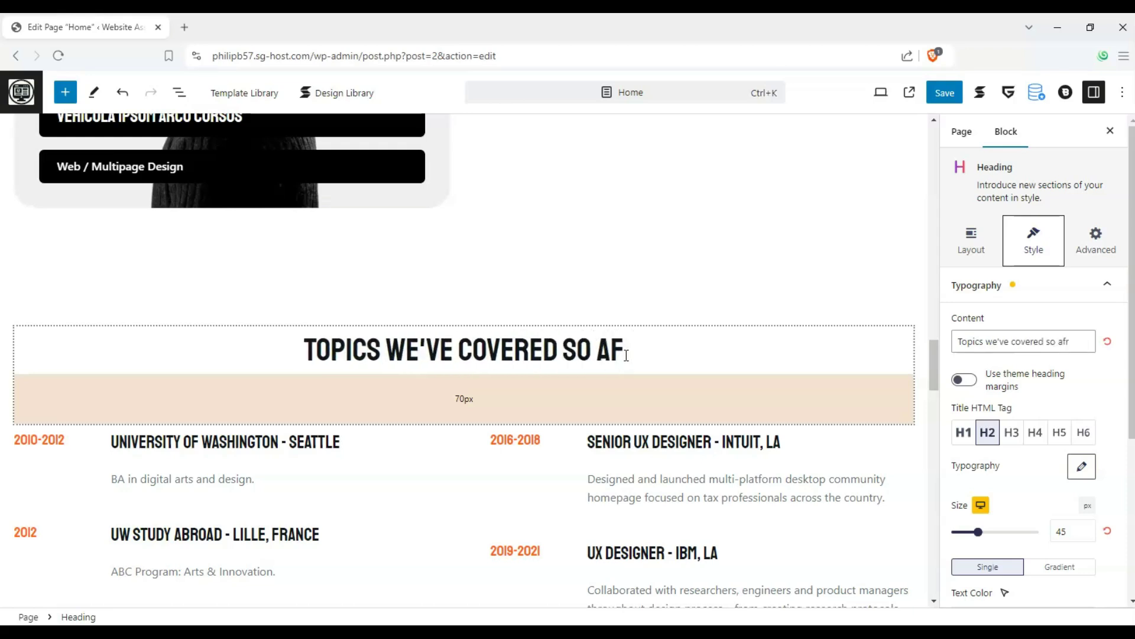
text(far)
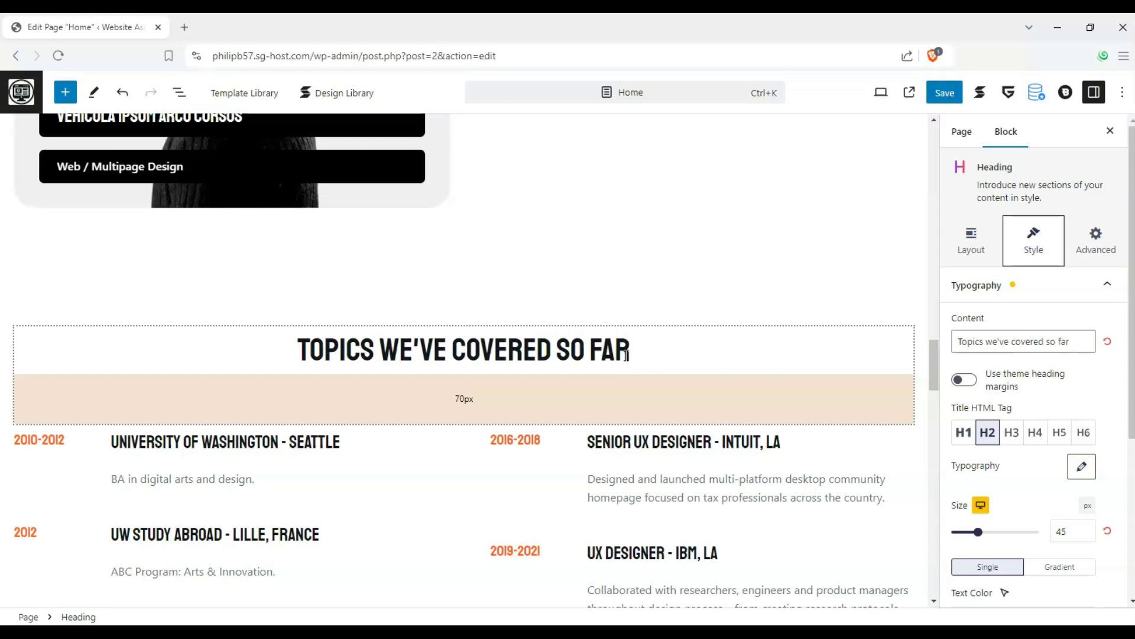
text(:)
Rename the My Services heading to 'Membership perks'
scroll(582, 351, down, 11)
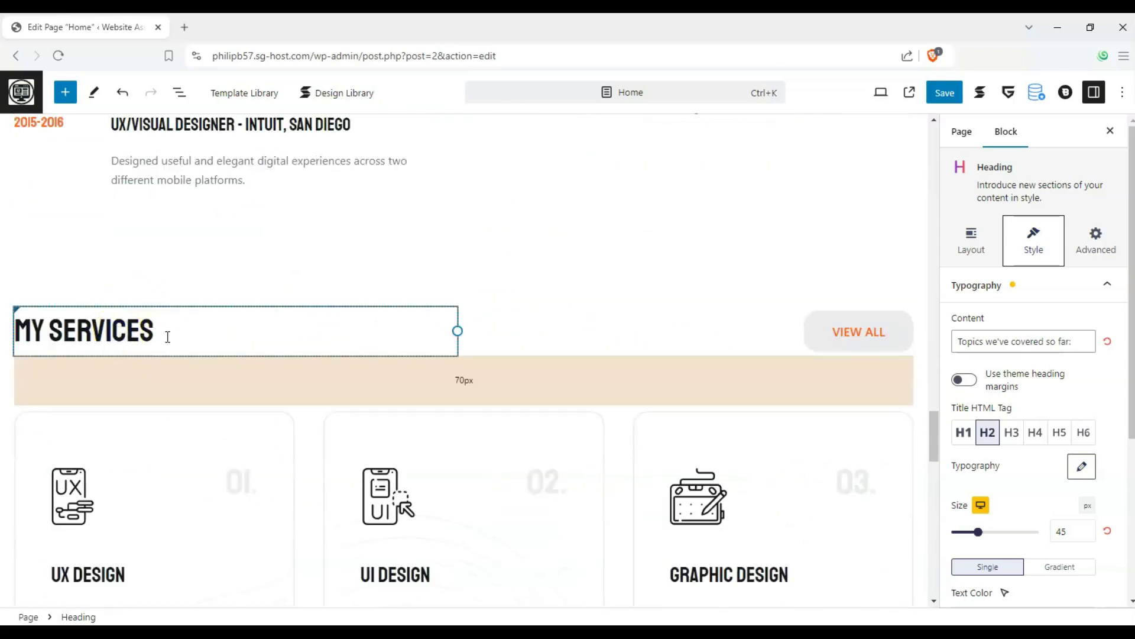
click(167, 335)
drag(166, 336, 19, 327)
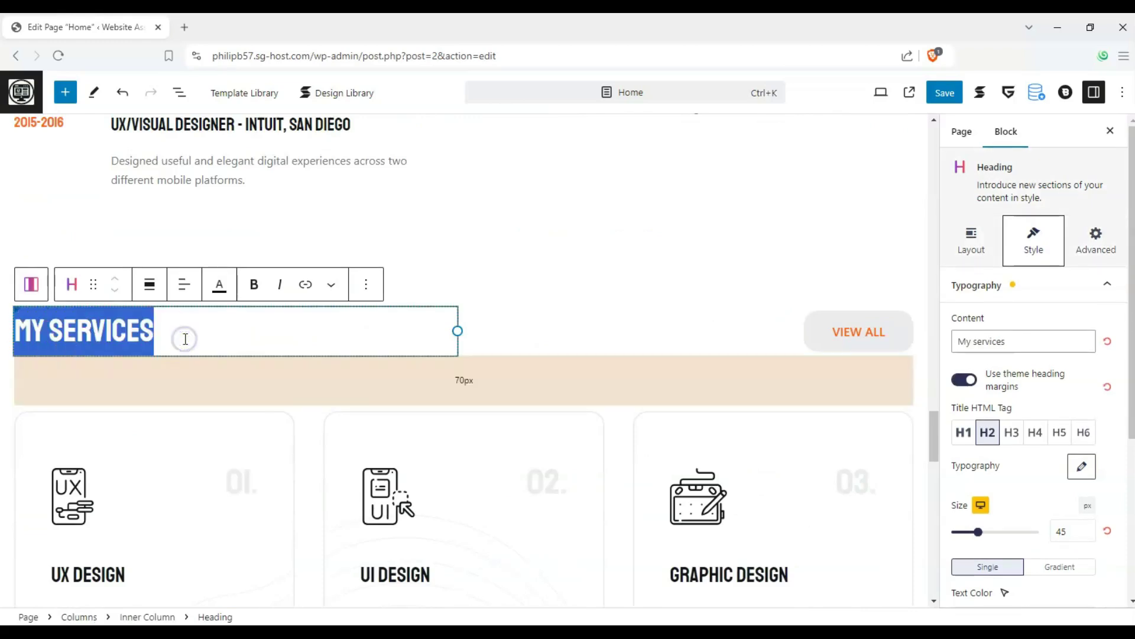
text(Membersh)
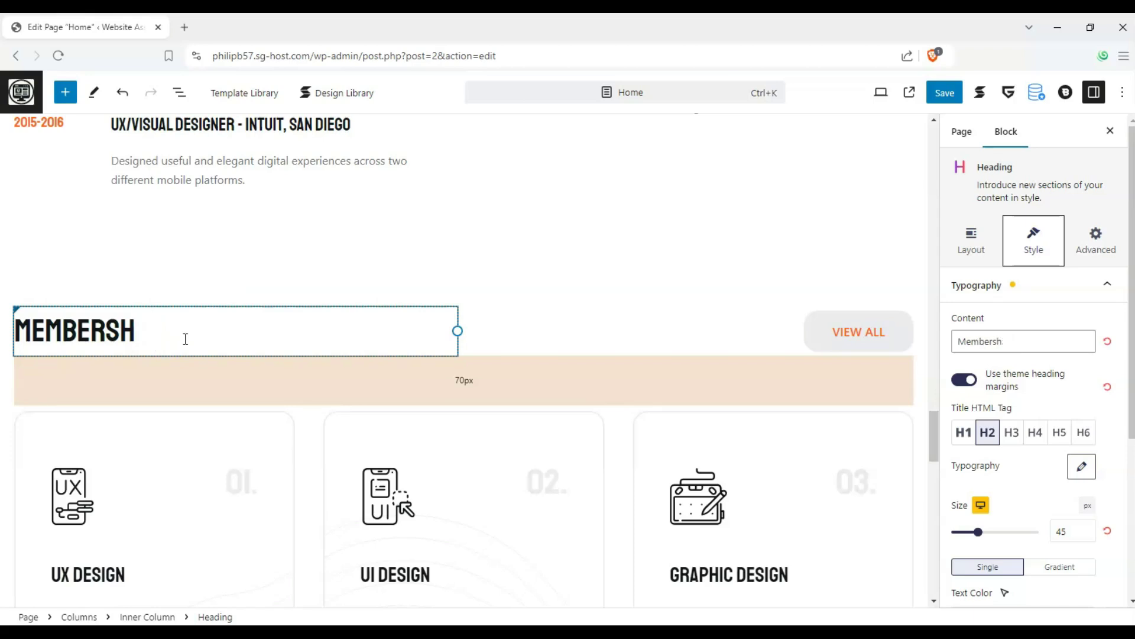
text(ip perks)
Check the heading's HTML anchor reads 'membership-perks' under Advanced settings
scroll(134, 317, down, 3)
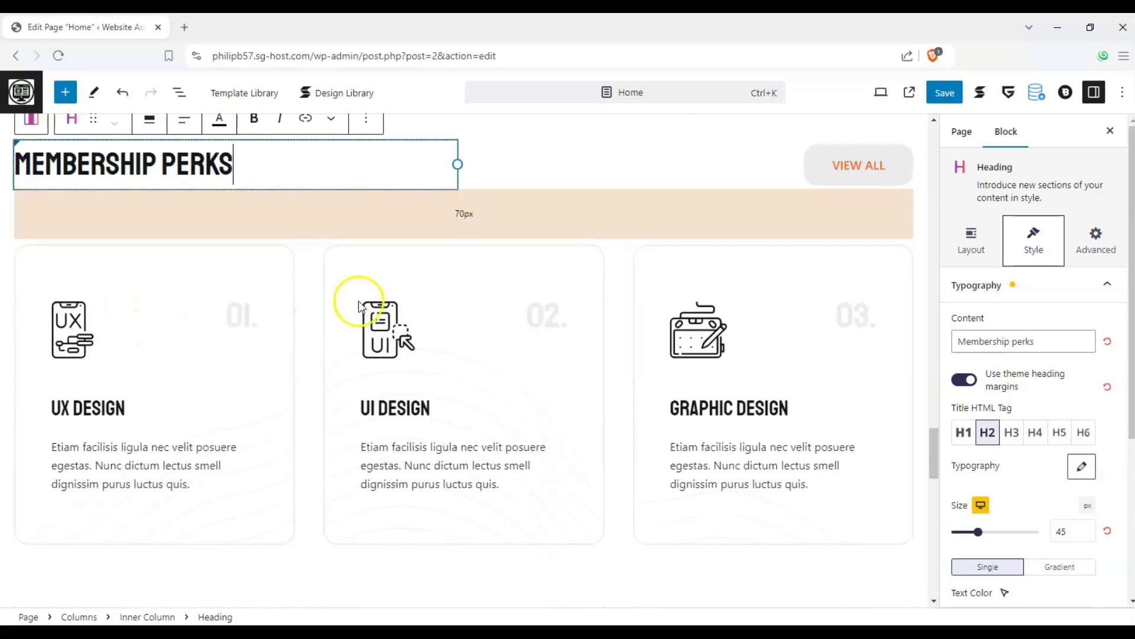
scroll(1059, 400, down, 4)
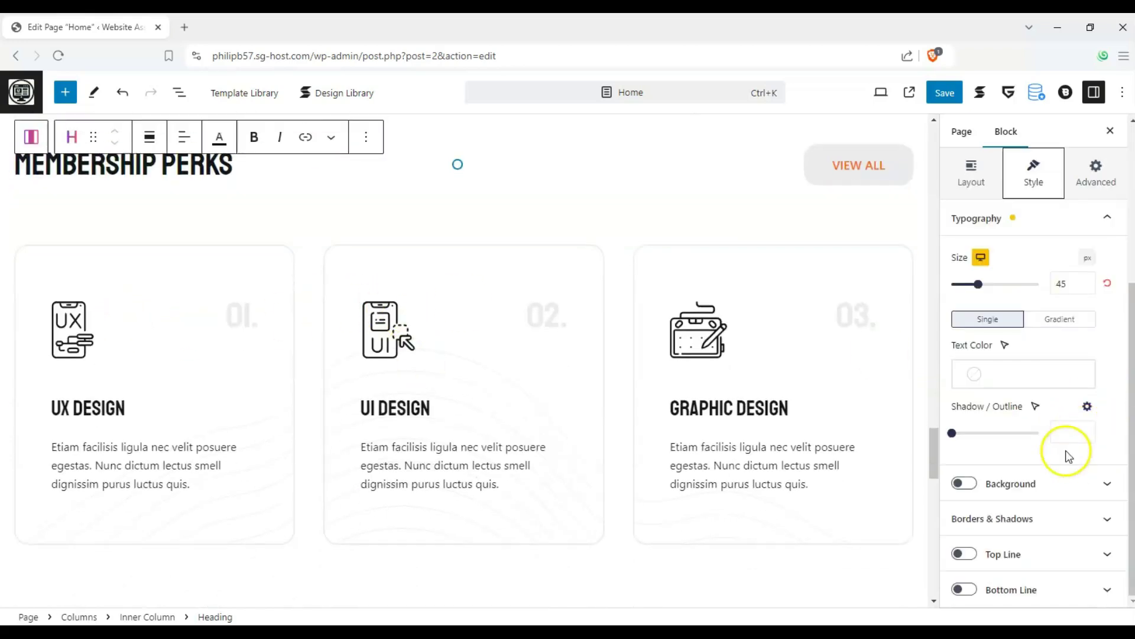
scroll(1062, 520, up, 4)
click(1095, 173)
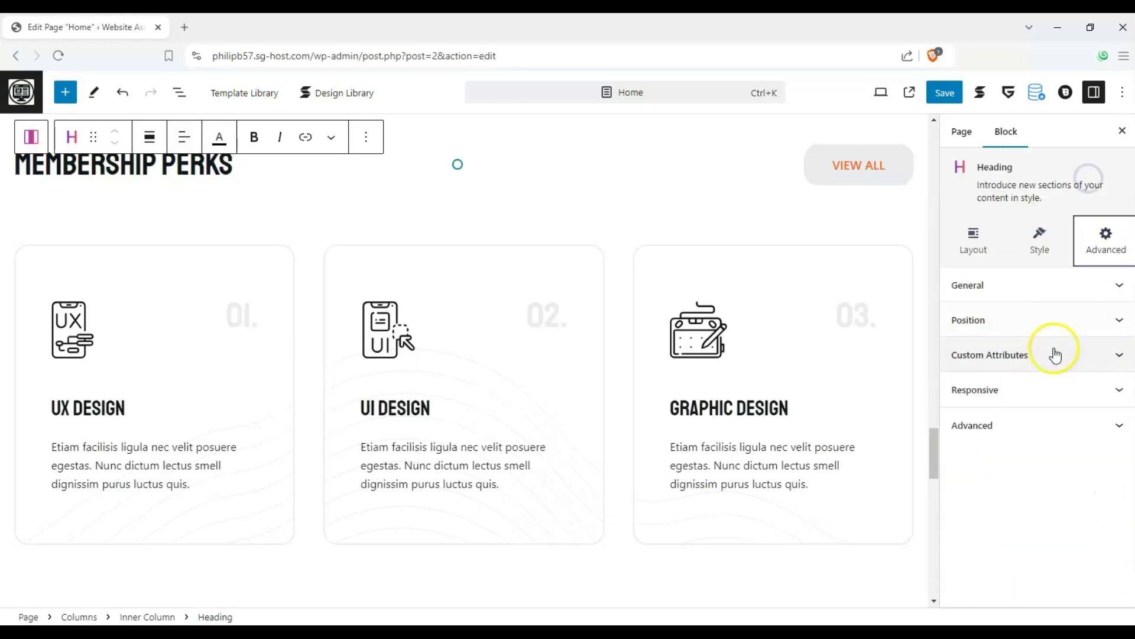
click(1113, 423)
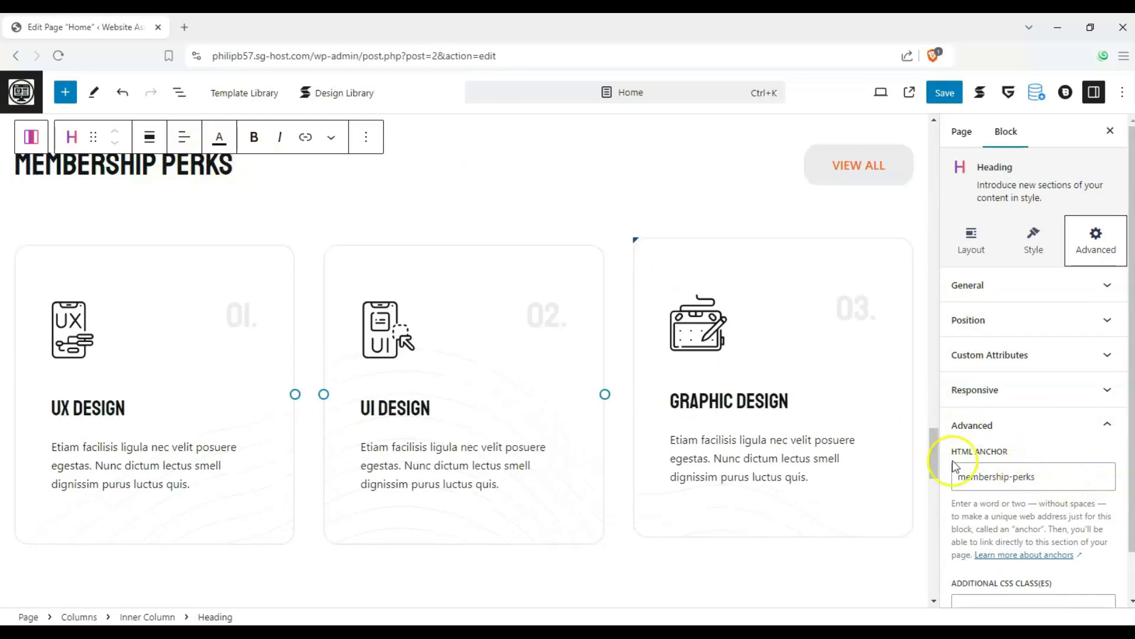
drag(940, 453, 915, 187)
Replace the 'Years of experience' stat label with 'Dozens of example sites'
scroll(828, 307, up, 2)
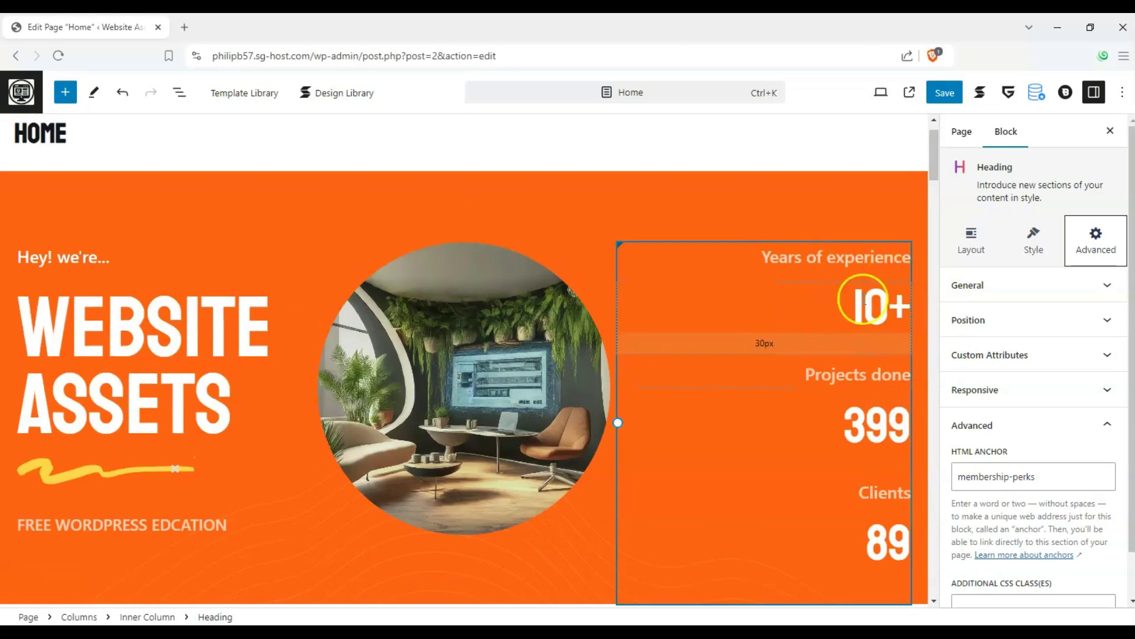
click(790, 255)
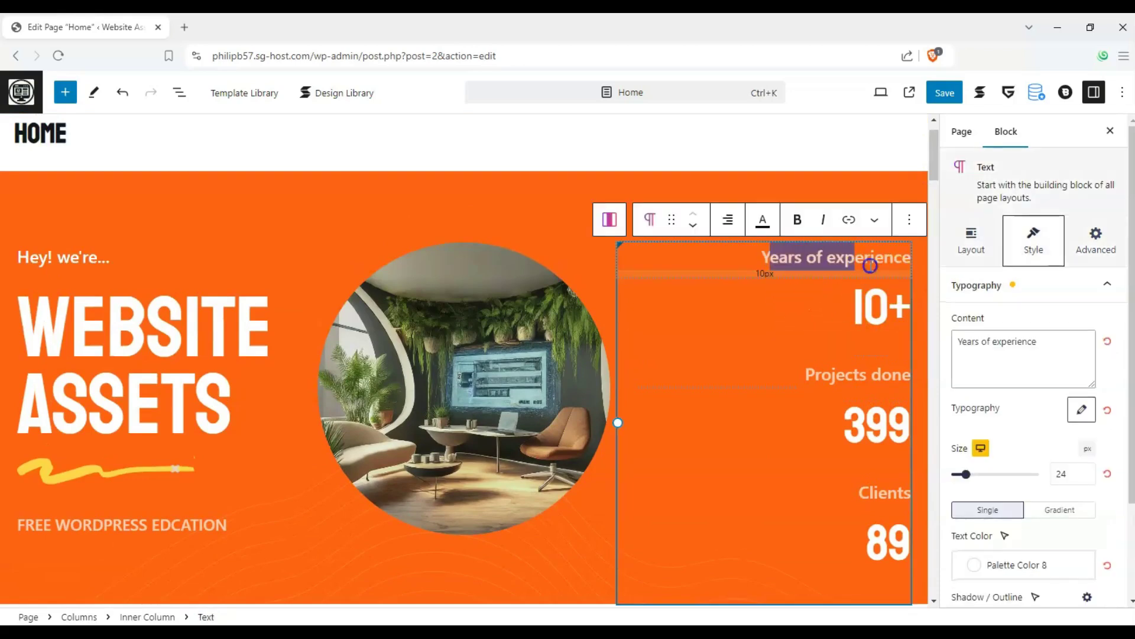
mouse_move(932, 172)
mouse_down()
mouse_move(920, 365)
mouse_move(916, 242)
mouse_move(933, 168)
mouse_up()
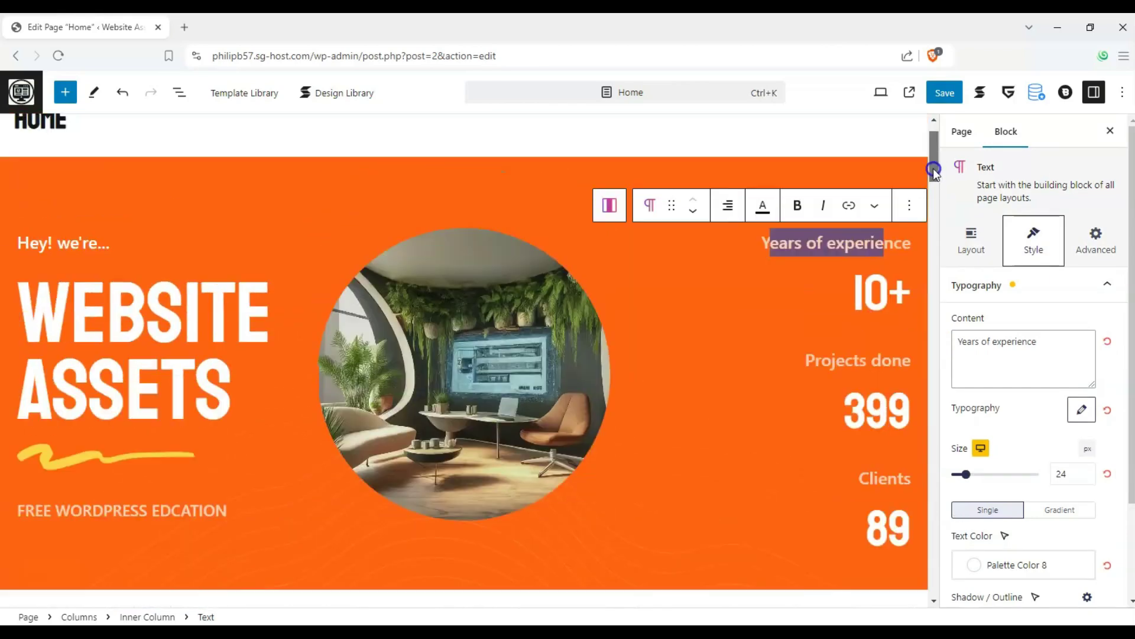
drag(762, 247, 904, 252)
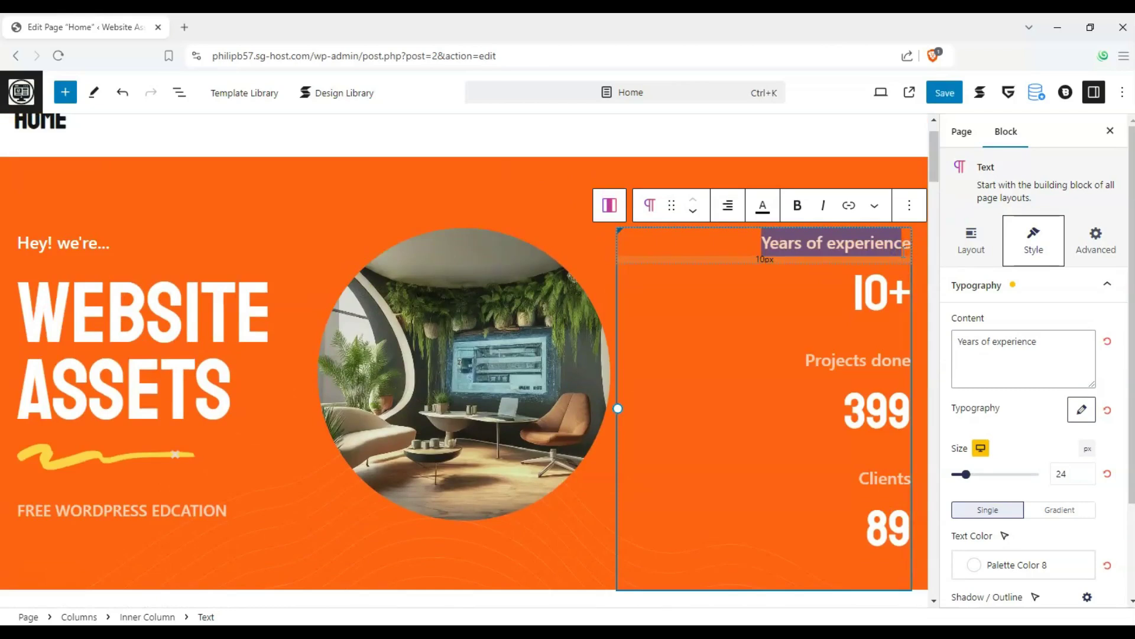
click(881, 253)
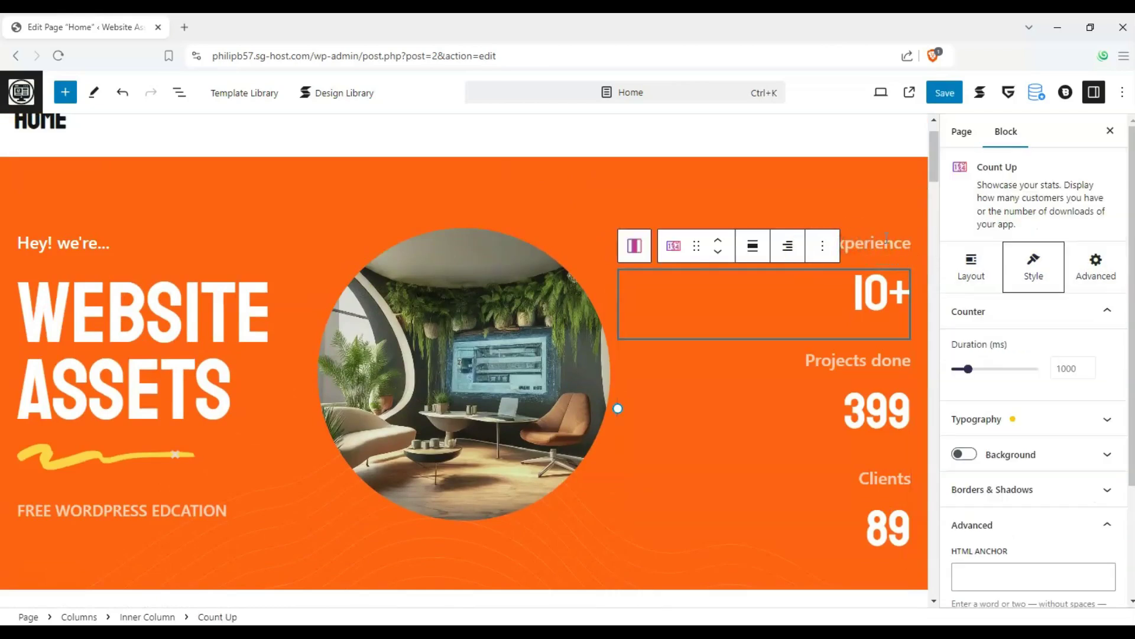
click(886, 240)
drag(782, 243, 907, 244)
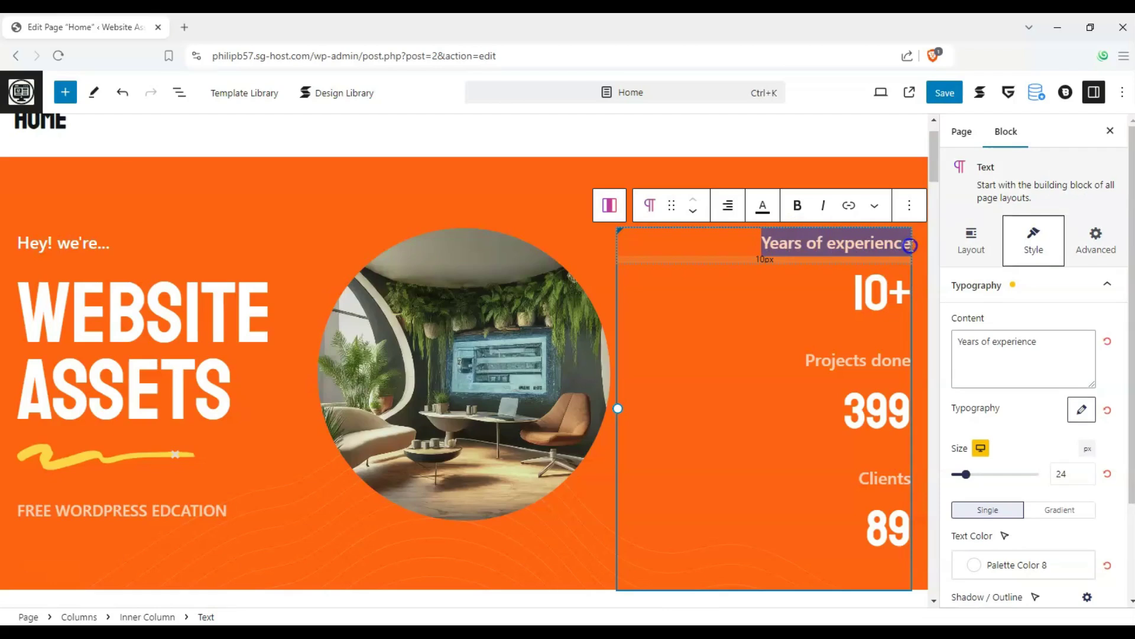
text(Dozens)
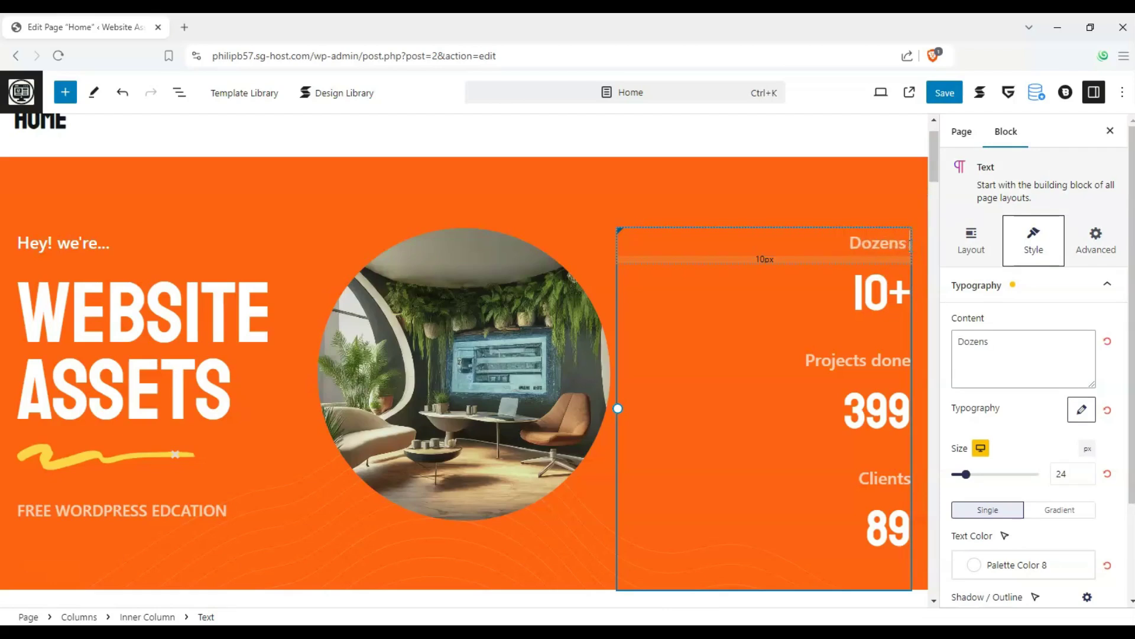
text( of example)
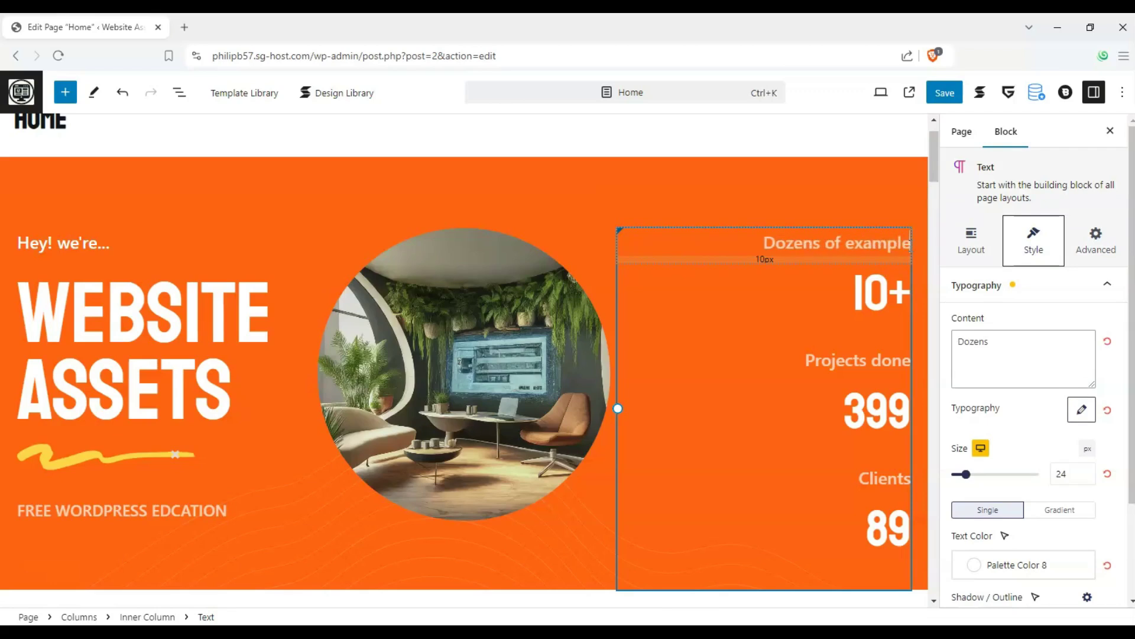
text( sites)
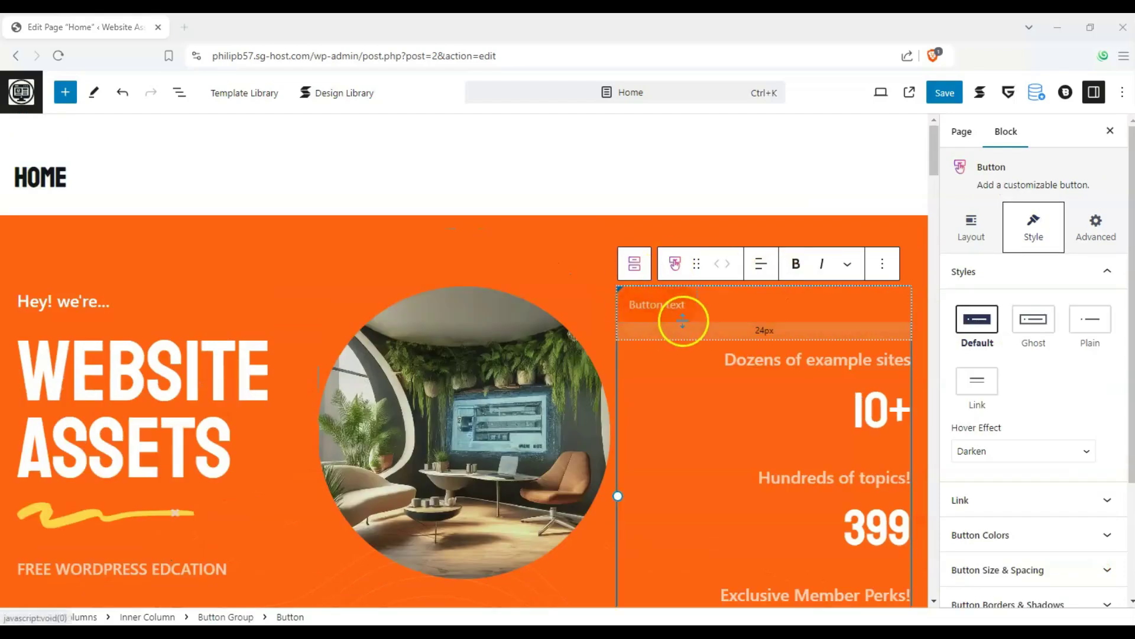
Select the Dozens of example sites button and keep its Default style
click(678, 310)
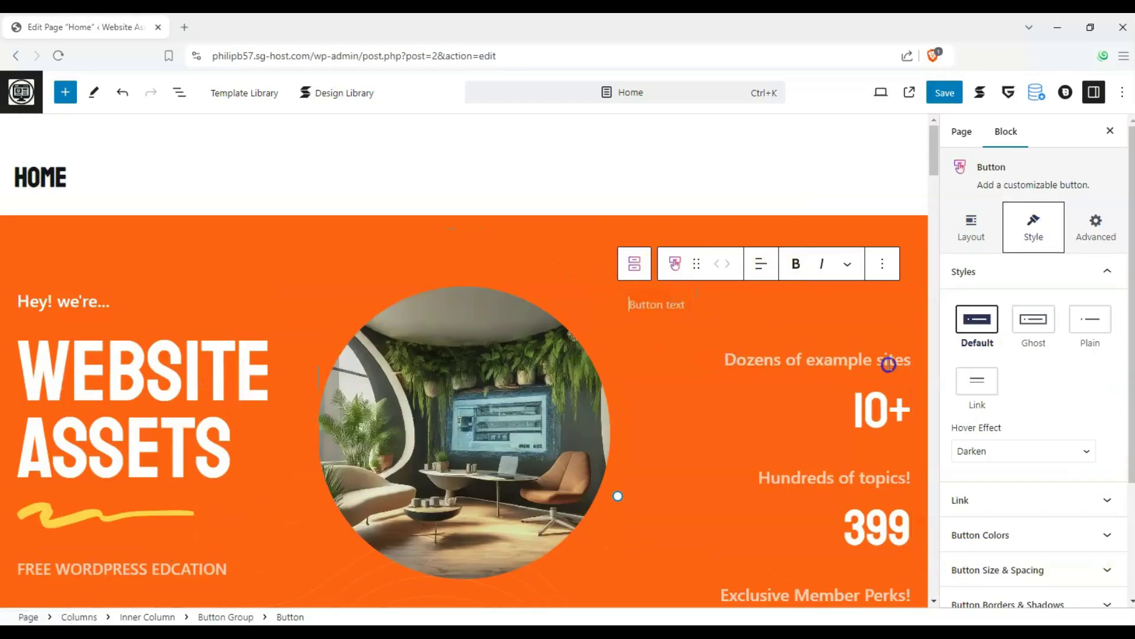
click(739, 362)
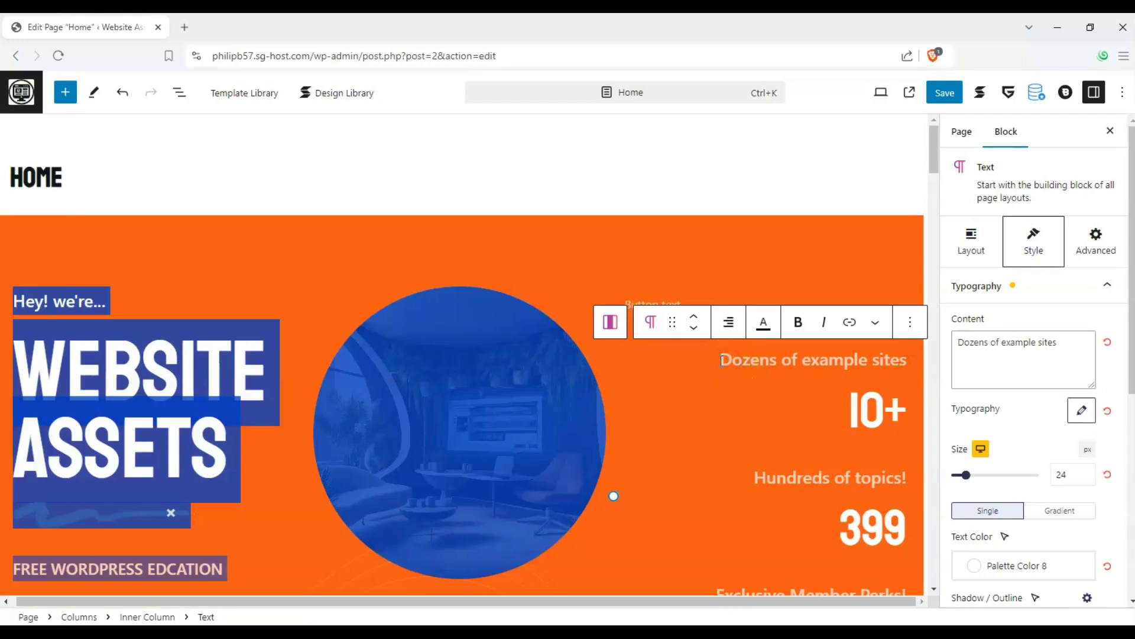
drag(722, 360, 771, 364)
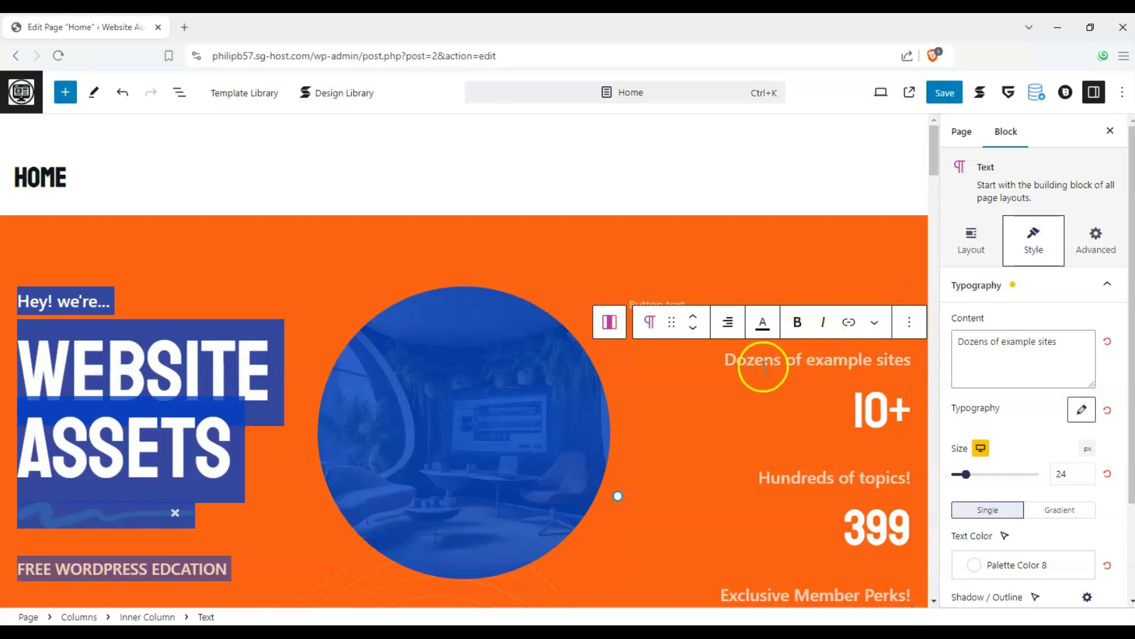
key(ctrl+x)
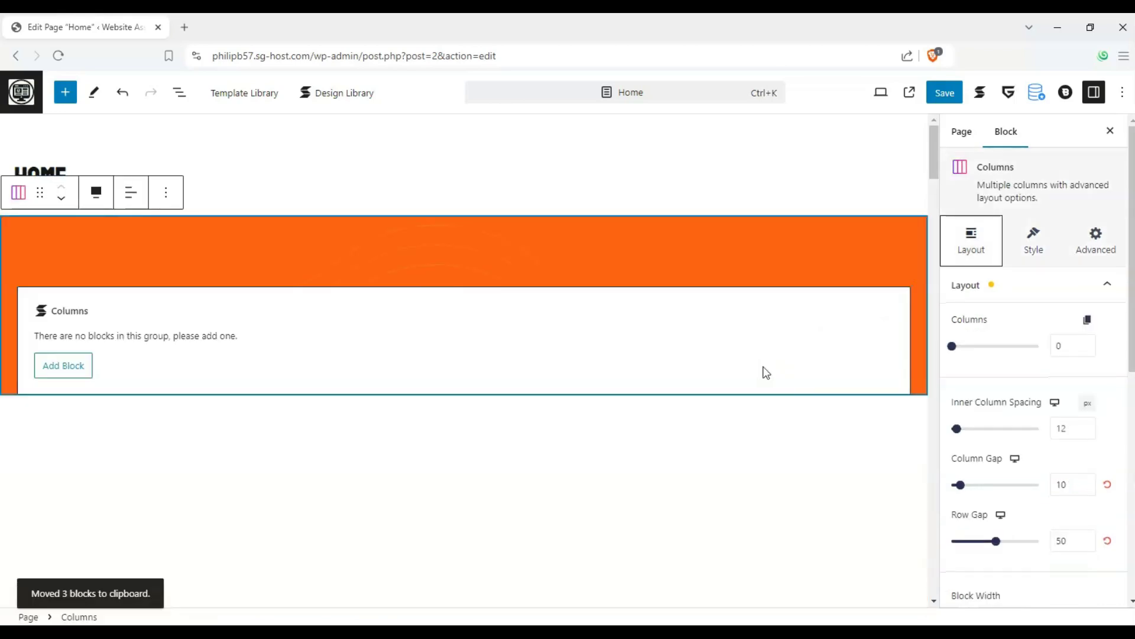
key(ctrl+z)
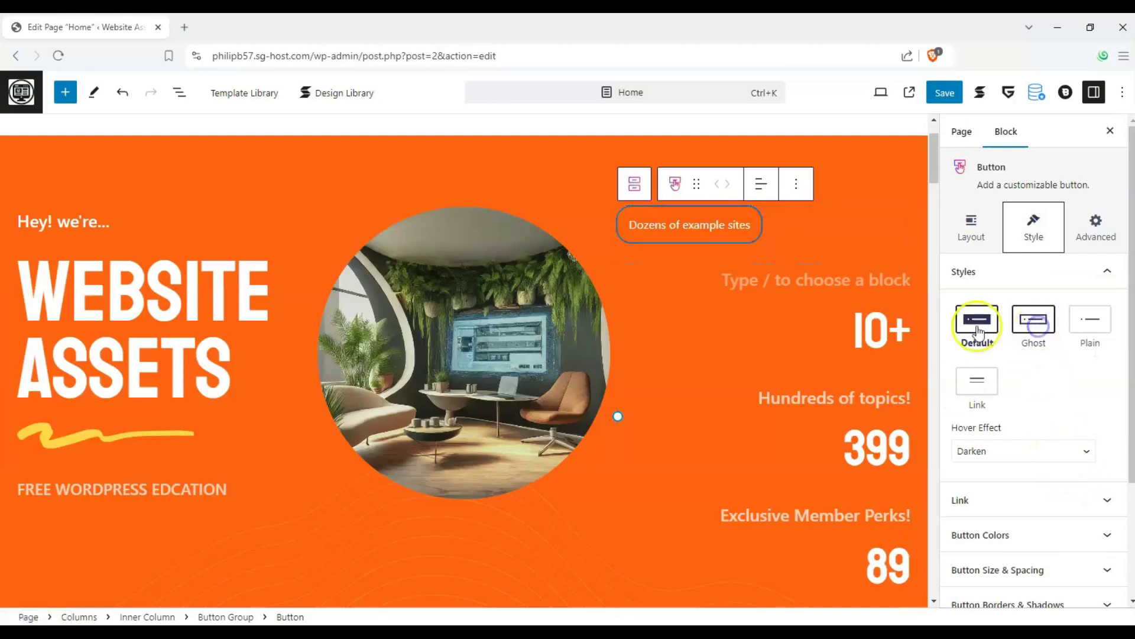
click(1009, 323)
click(989, 322)
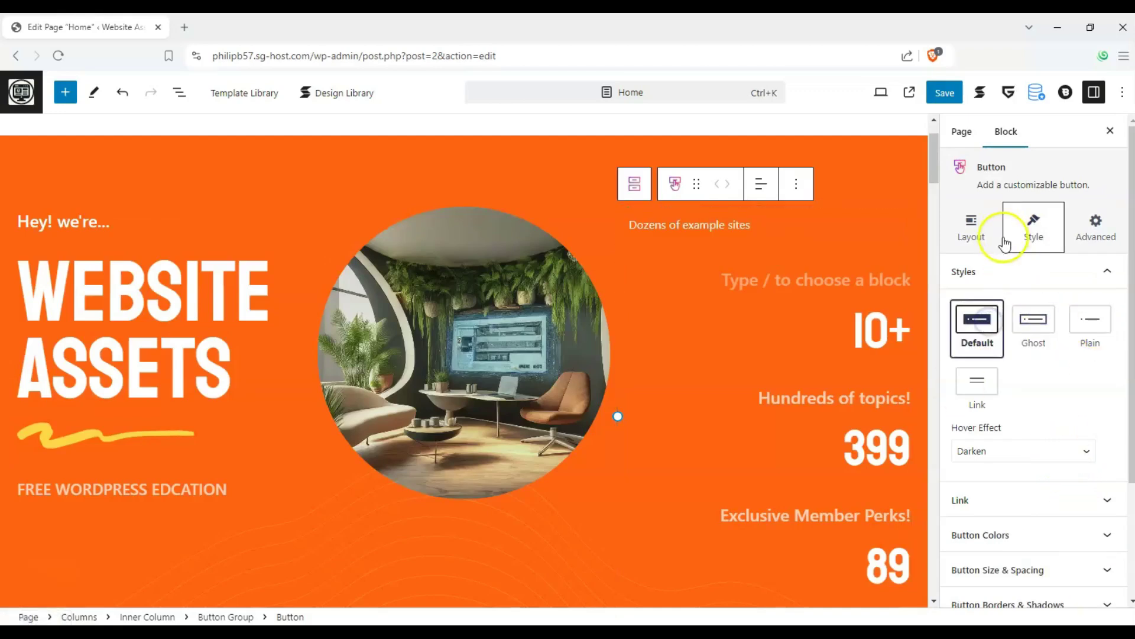
Set the button's fill colour to bright red #f70000
scroll(1076, 461, down, 1)
click(1099, 488)
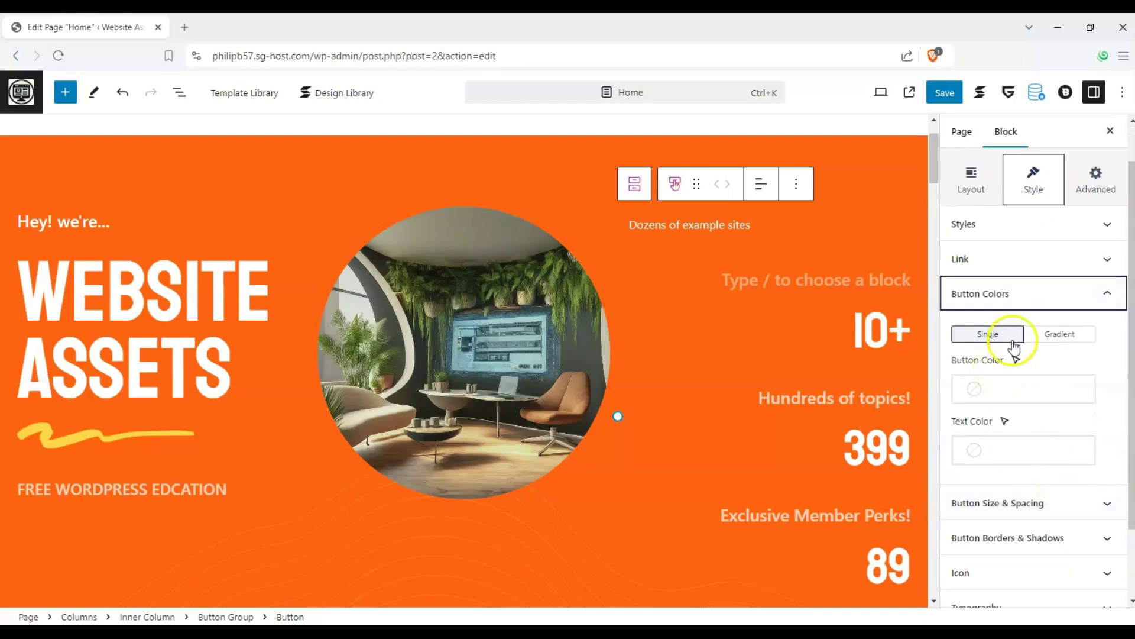
click(975, 388)
drag(867, 128, 900, 87)
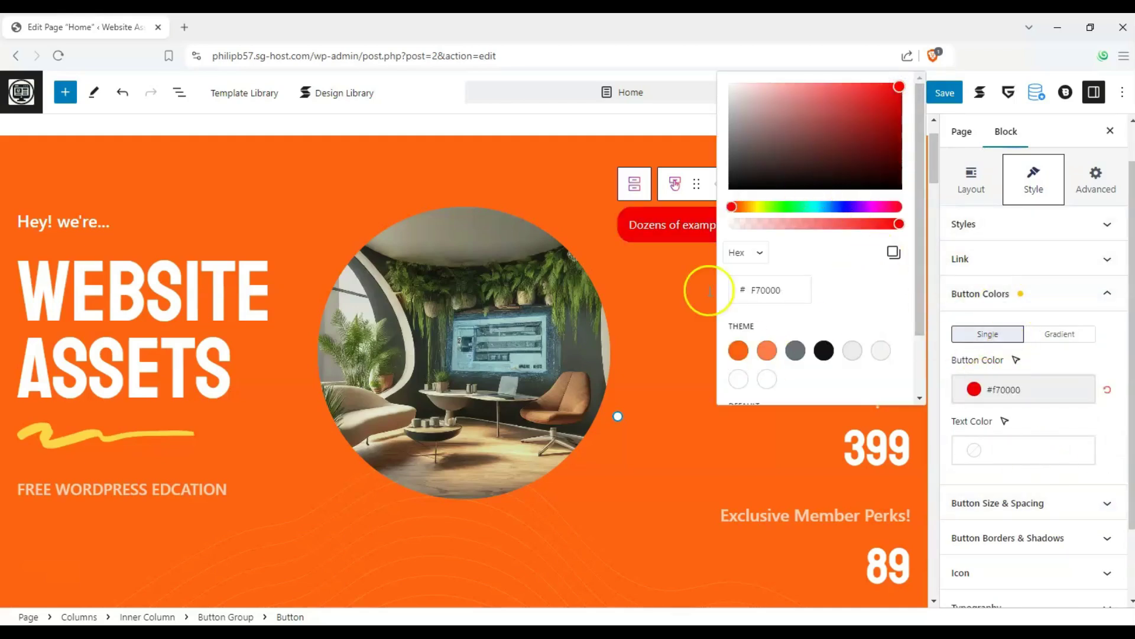
click(1098, 257)
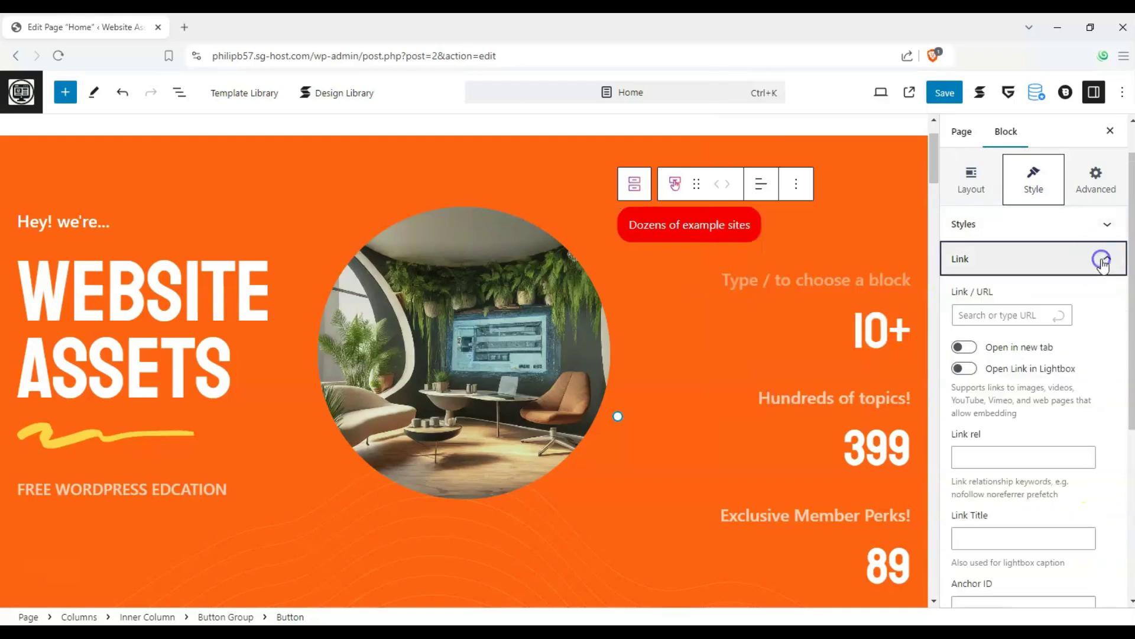
Enlarge the button's text to size 28 in Typography
click(1098, 257)
click(1106, 222)
click(1045, 233)
click(1087, 271)
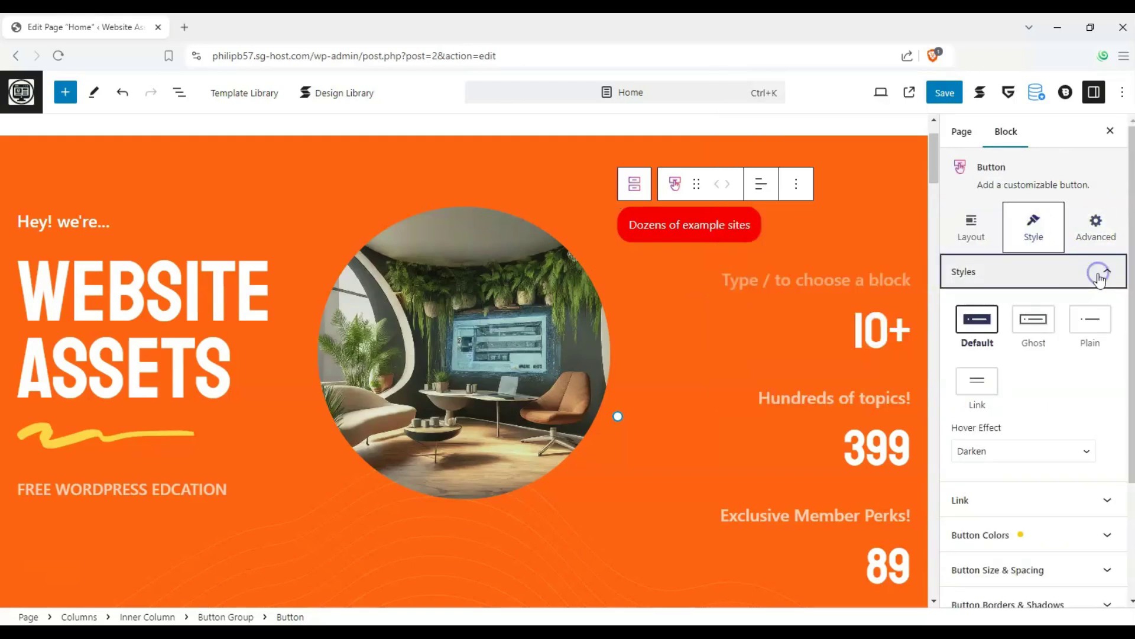
click(1095, 272)
click(1089, 477)
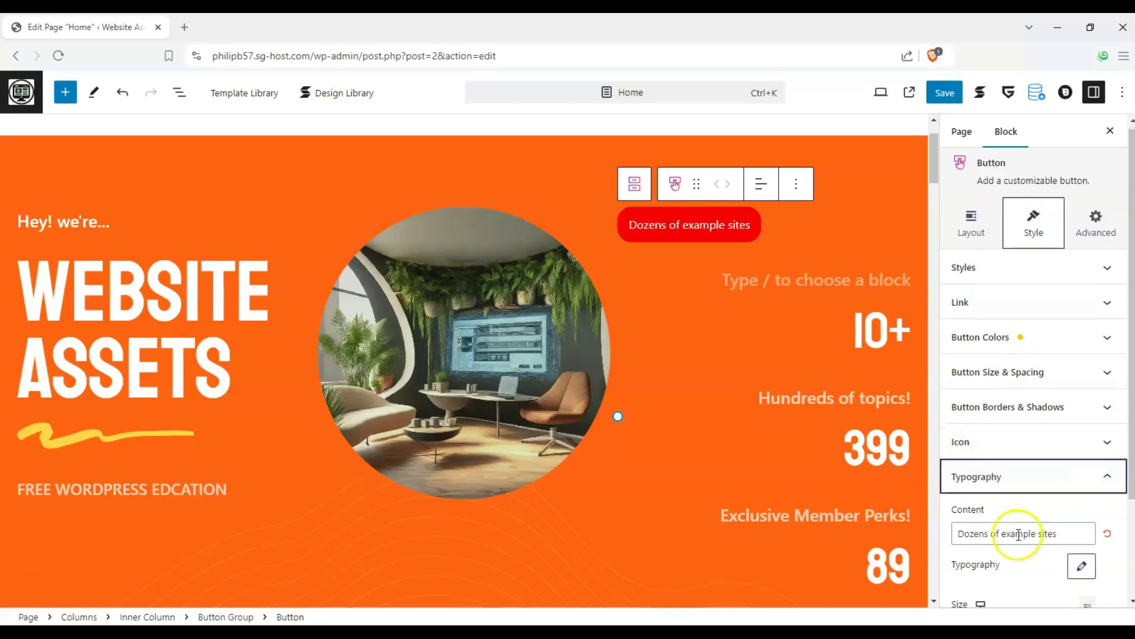
scroll(1016, 520, down, 2)
click(968, 504)
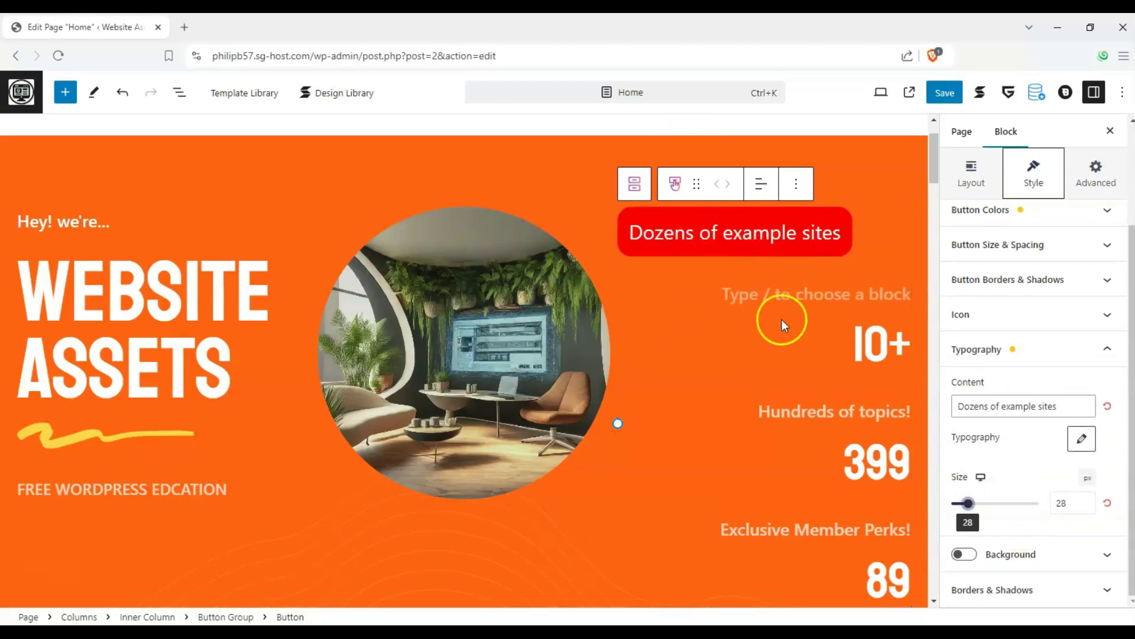
click(838, 292)
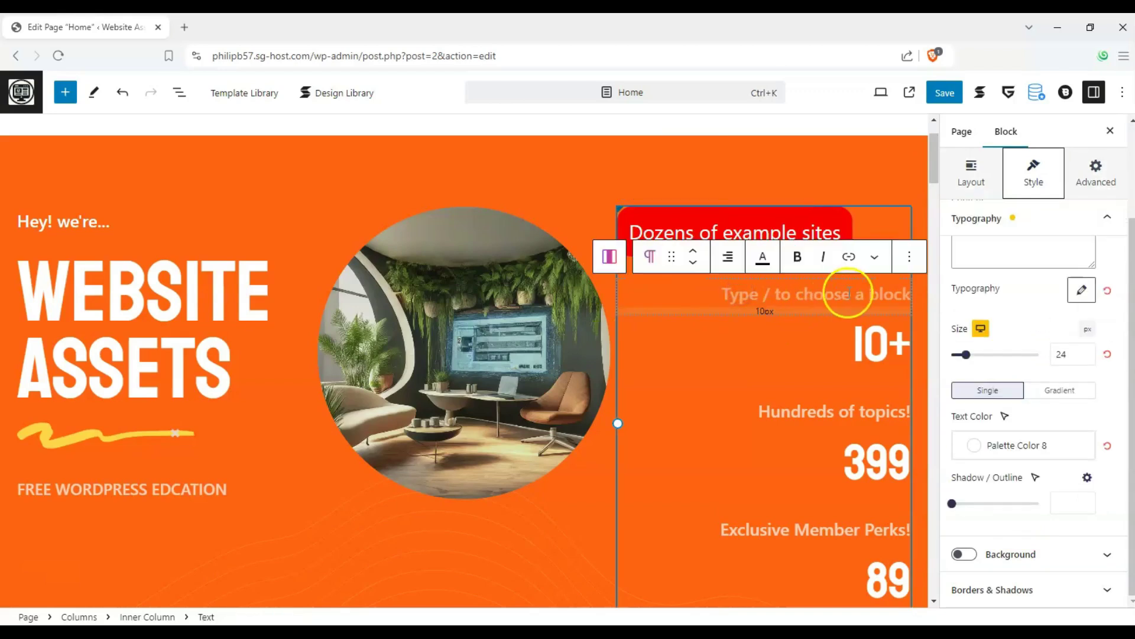
Delete the leftover empty paragraph and open the red button's link settings
click(911, 256)
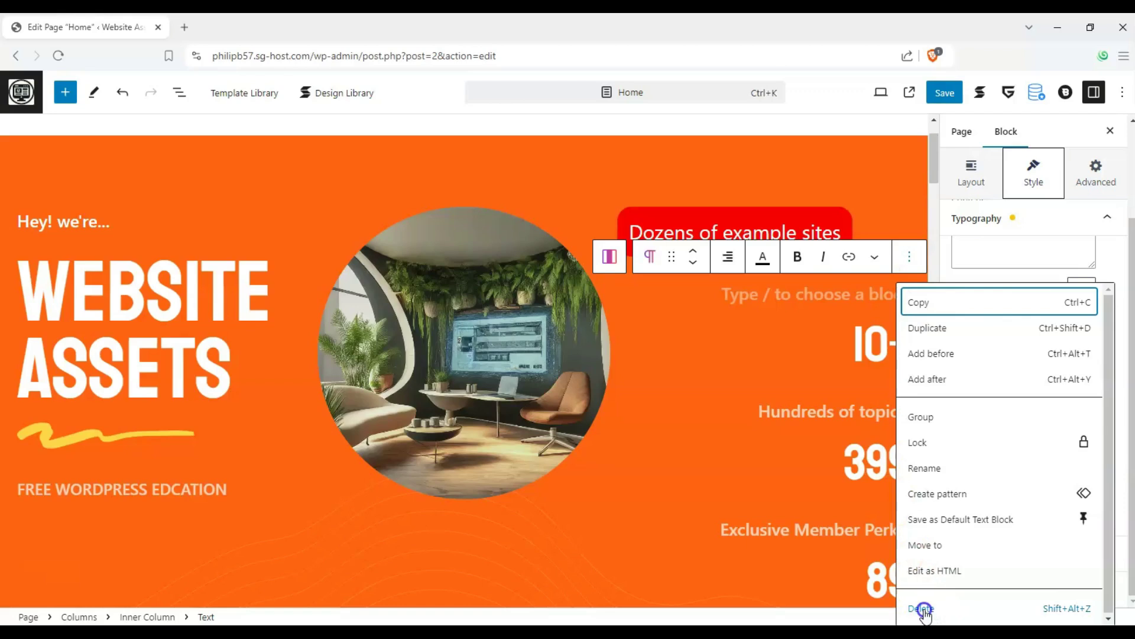
click(766, 216)
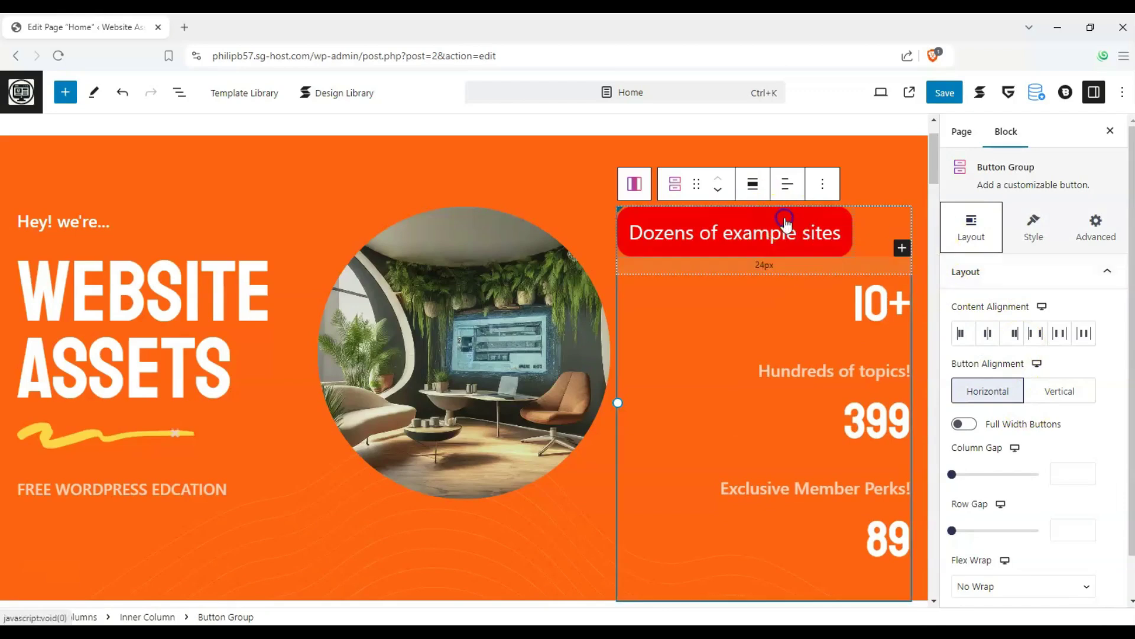
click(805, 239)
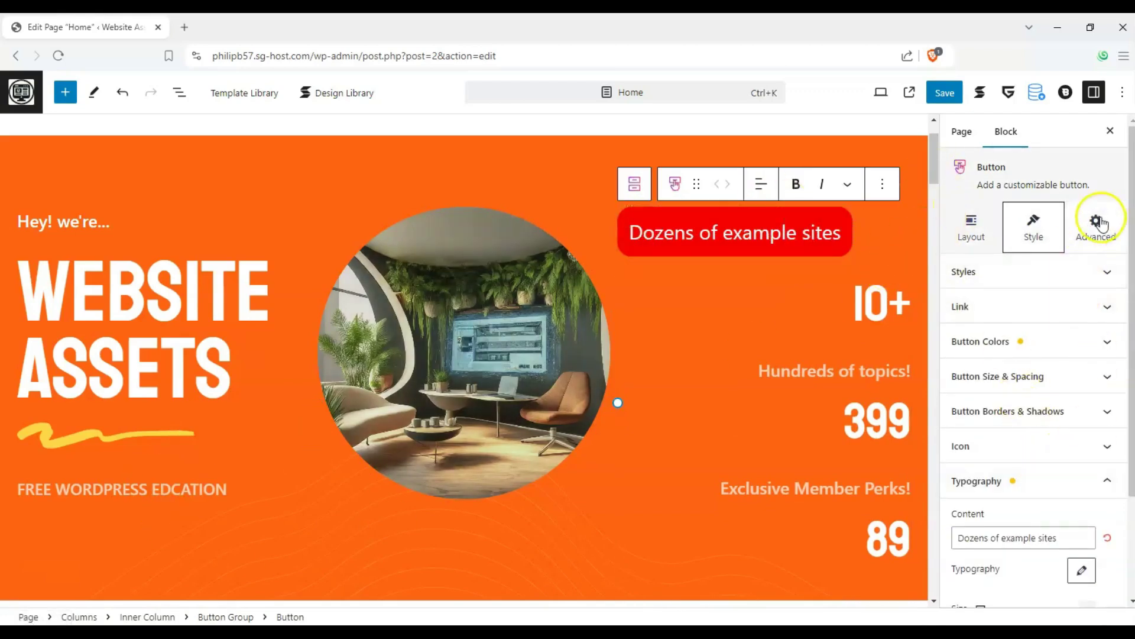
click(1103, 305)
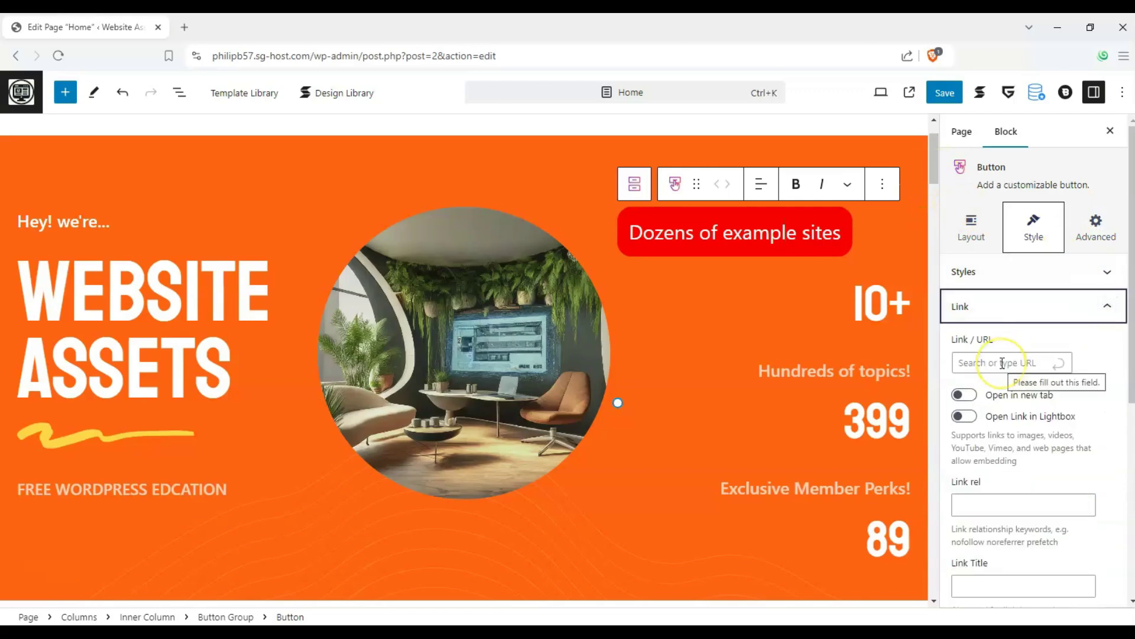
scroll(1001, 378, down, 5)
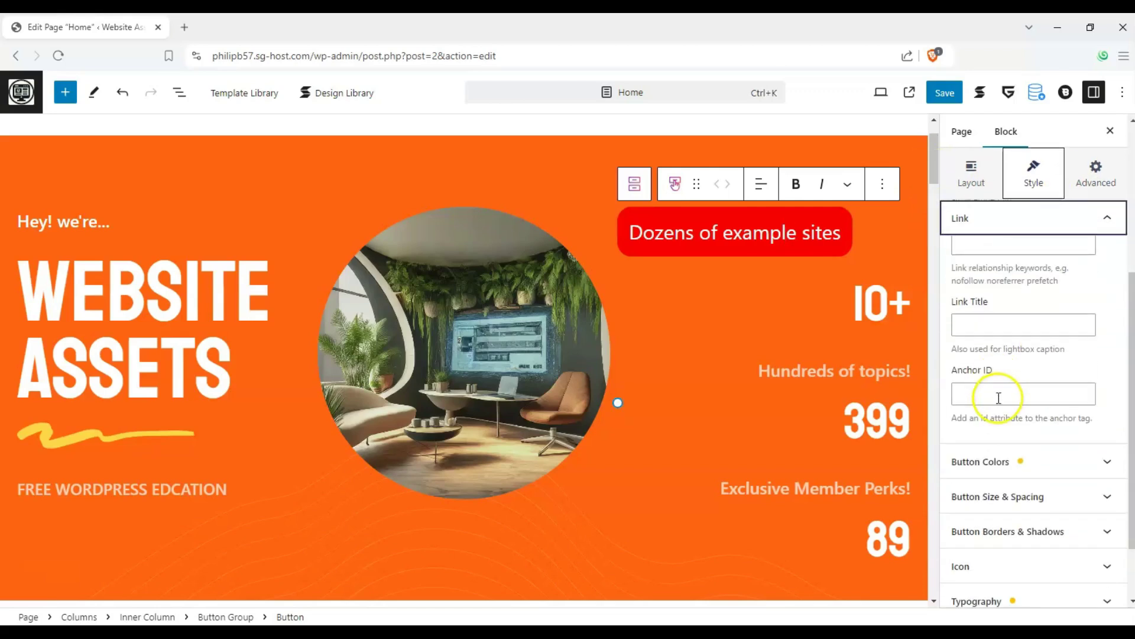
scroll(999, 384, up, 5)
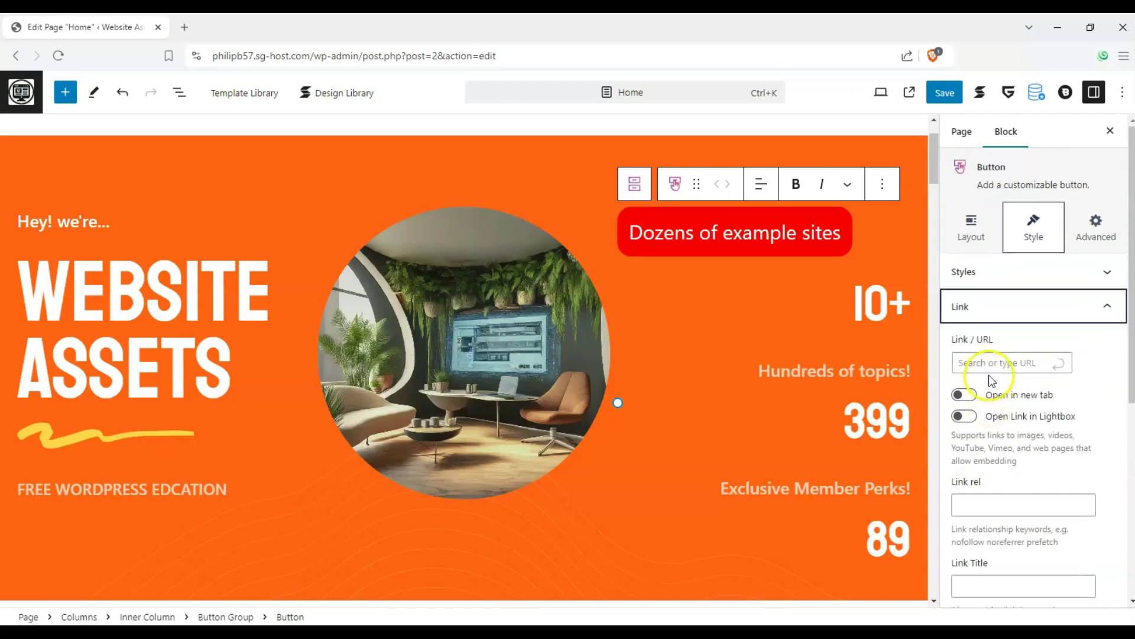
click(990, 363)
scroll(700, 312, down, 15)
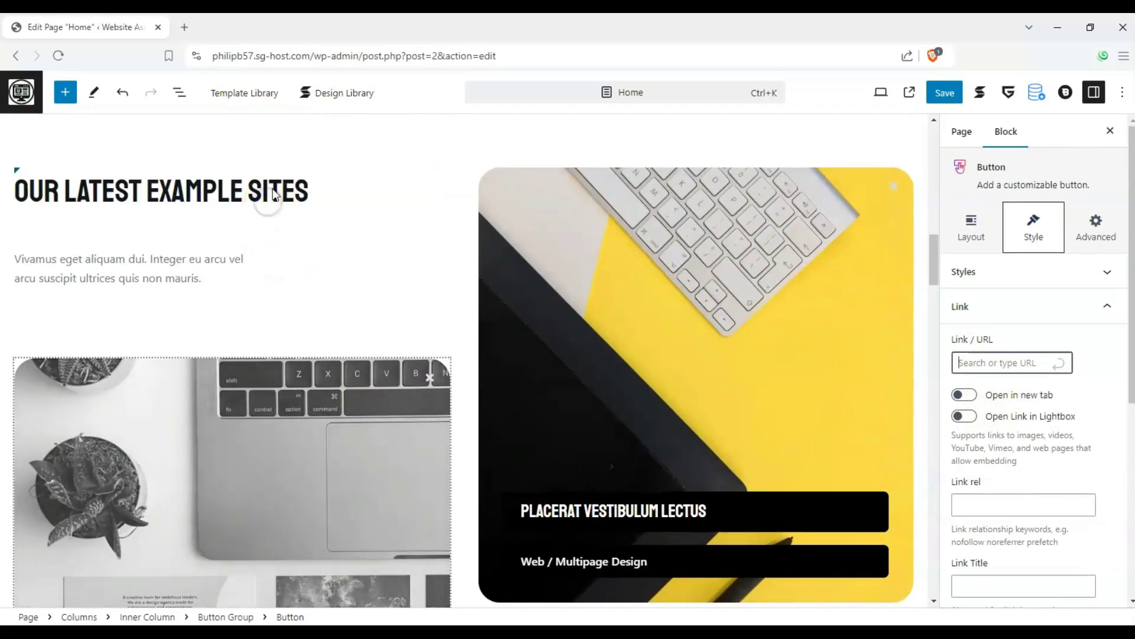
Copy the HTML anchor of the Our Latest Example Sites heading
click(273, 189)
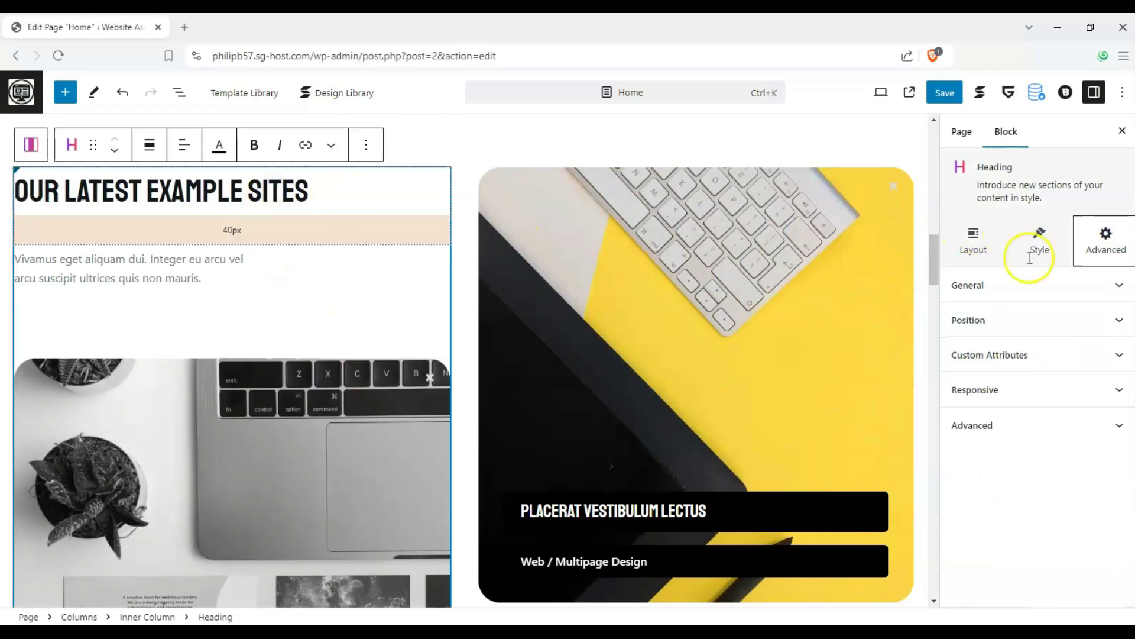
click(1090, 427)
click(1059, 476)
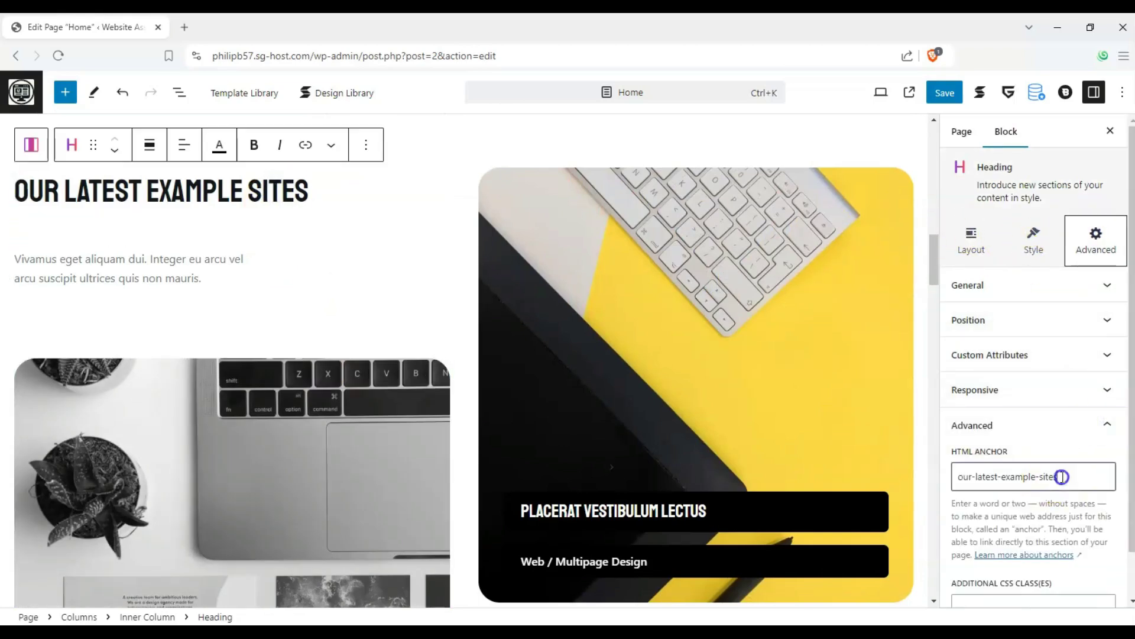
key(ctrl+a)
key(ctrl+c)
scroll(717, 323, up, 15)
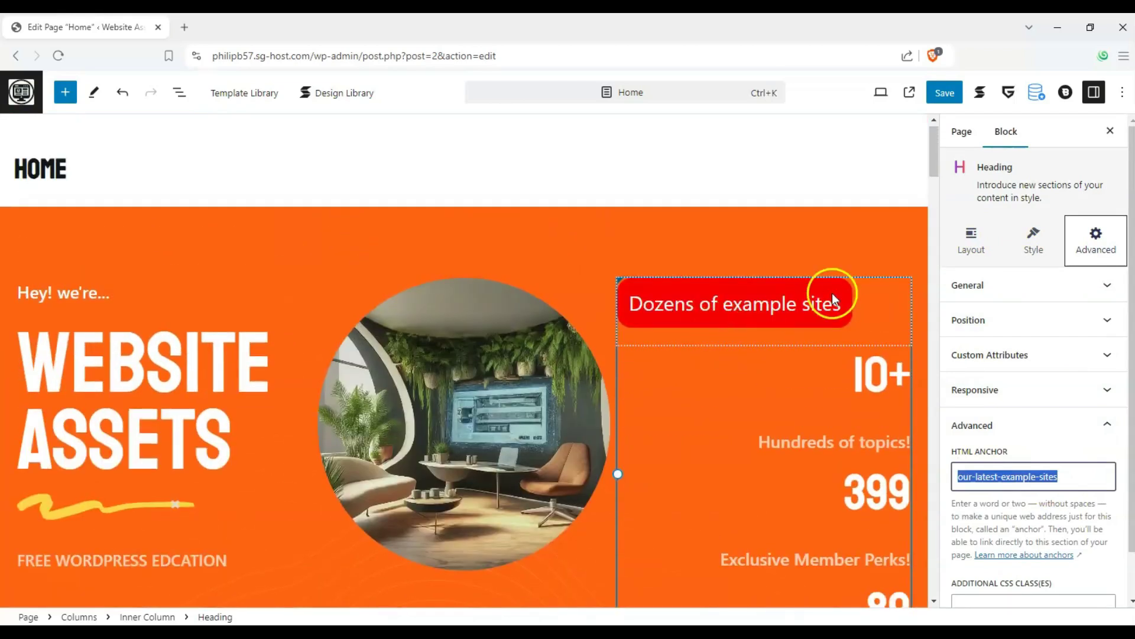
scroll(829, 294, down, 1)
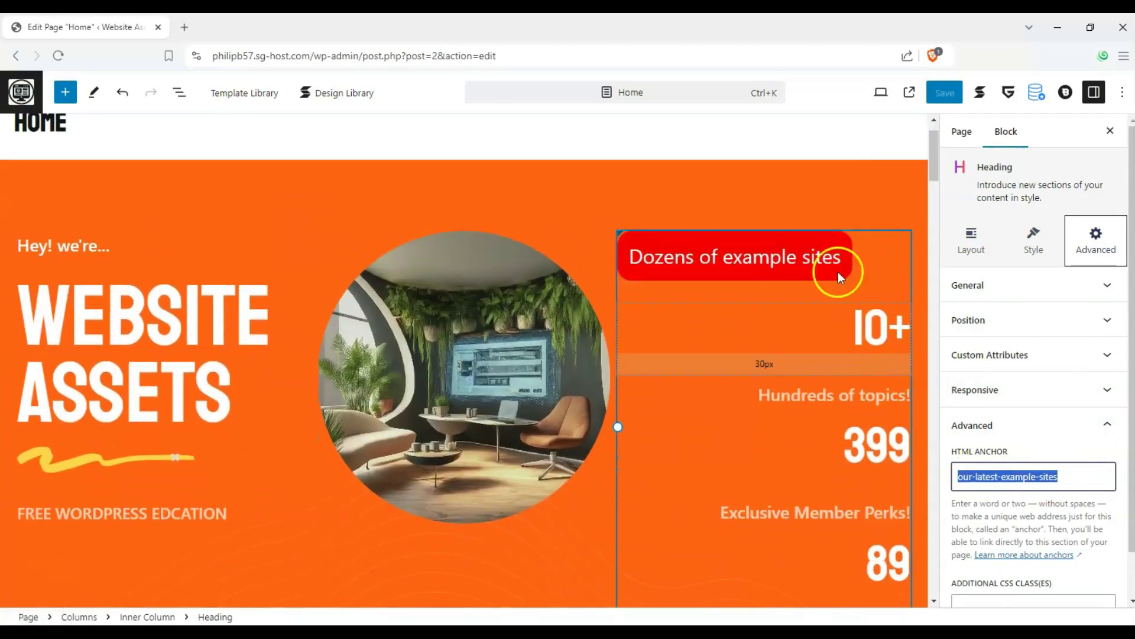
Paste #our-latest-example-sites as the red button's link URL and apply it
click(838, 274)
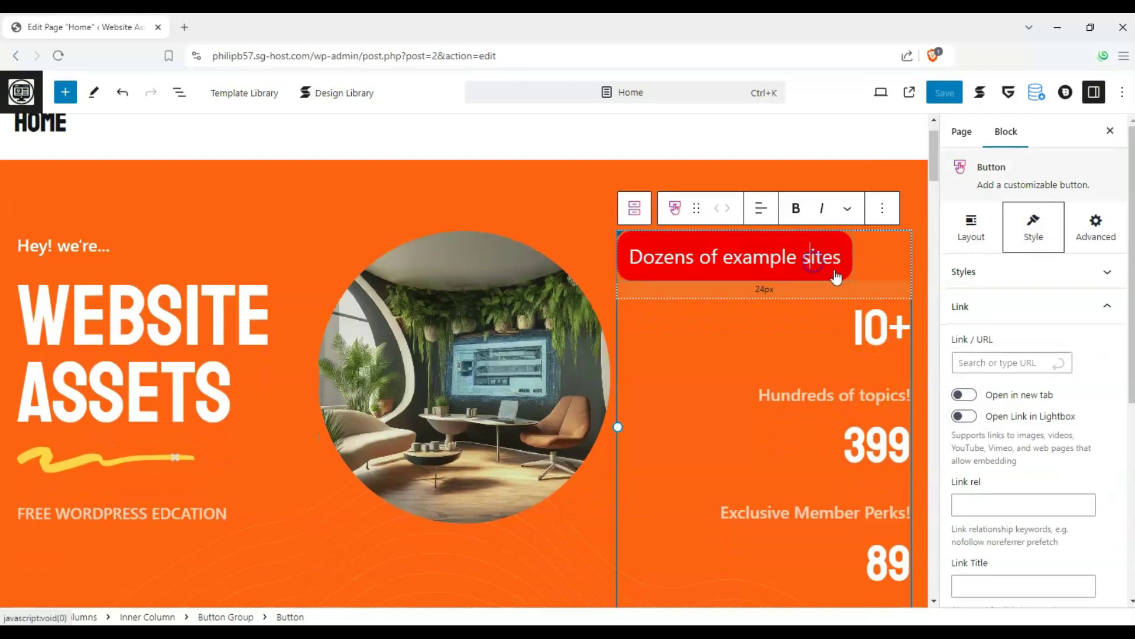
click(994, 363)
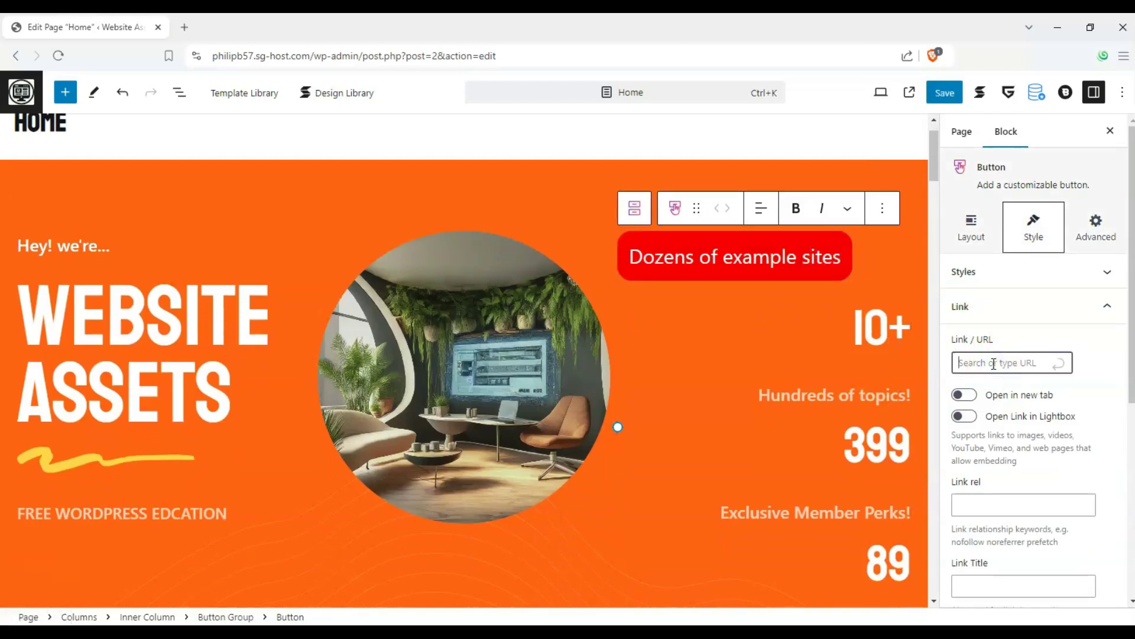
key(ctrl+v)
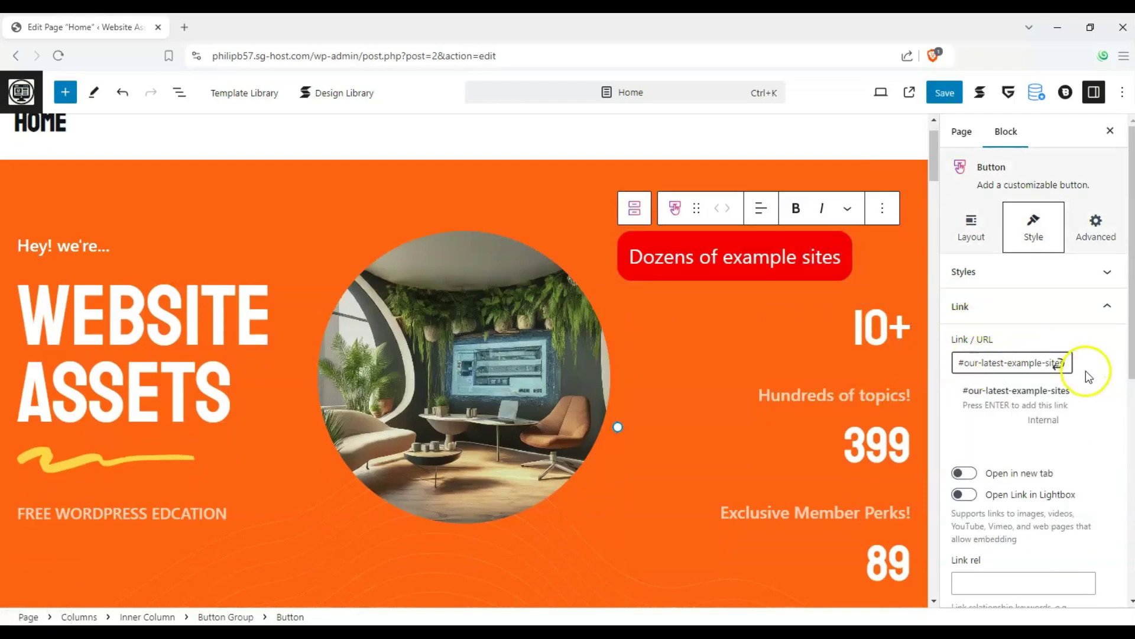
click(1007, 383)
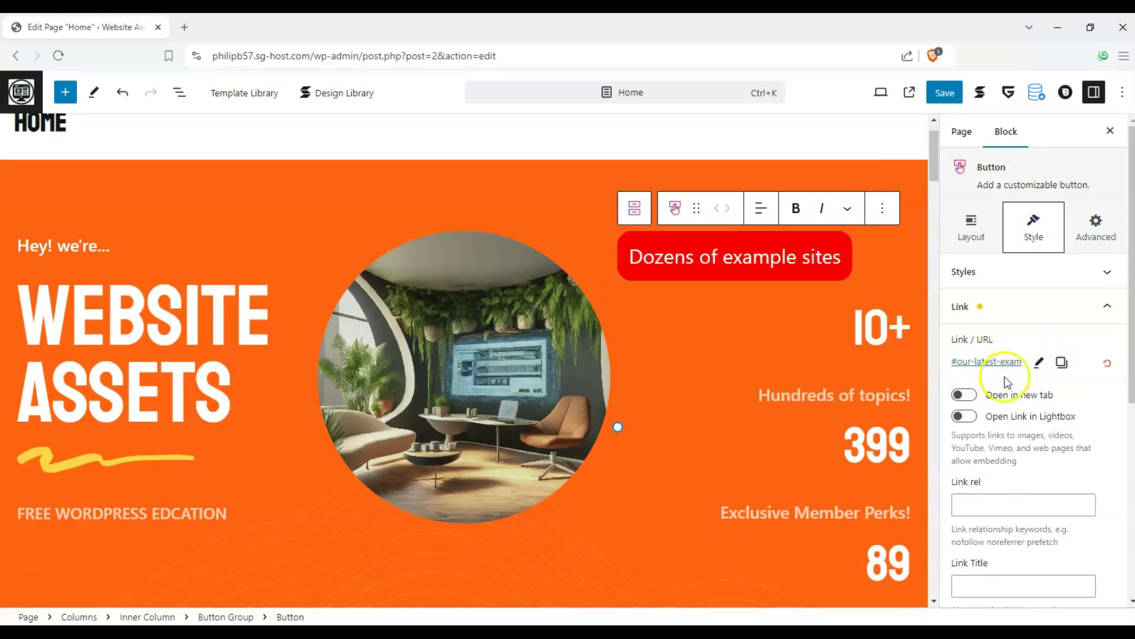
click(758, 281)
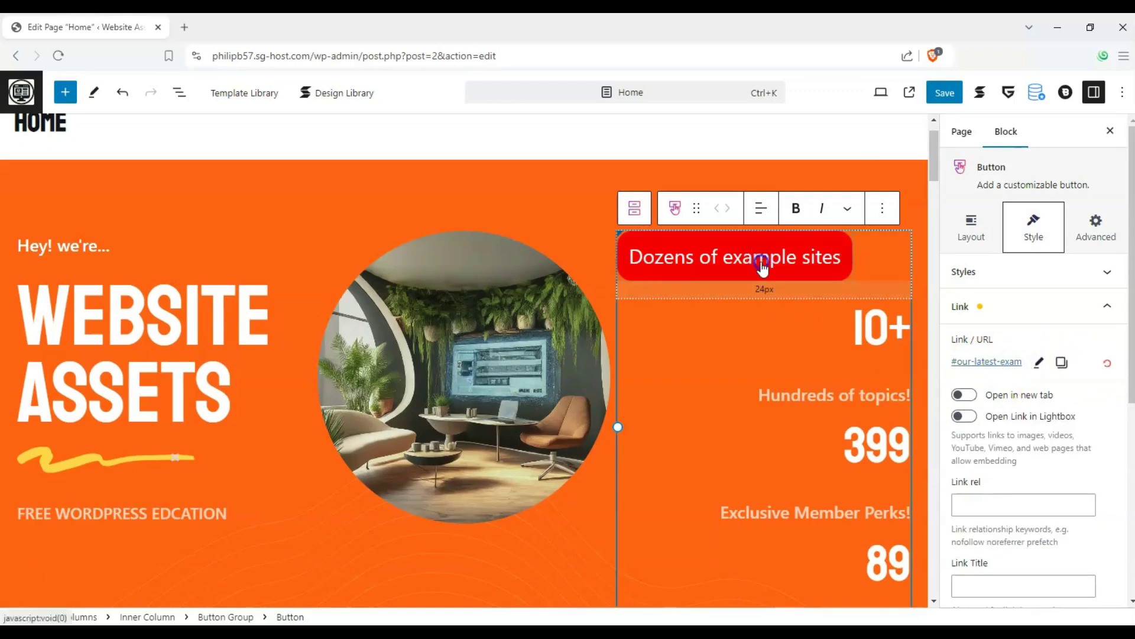
Preview the page in a new tab, confirm the red button jumps to Our Latest Example Sites, then return
click(823, 259)
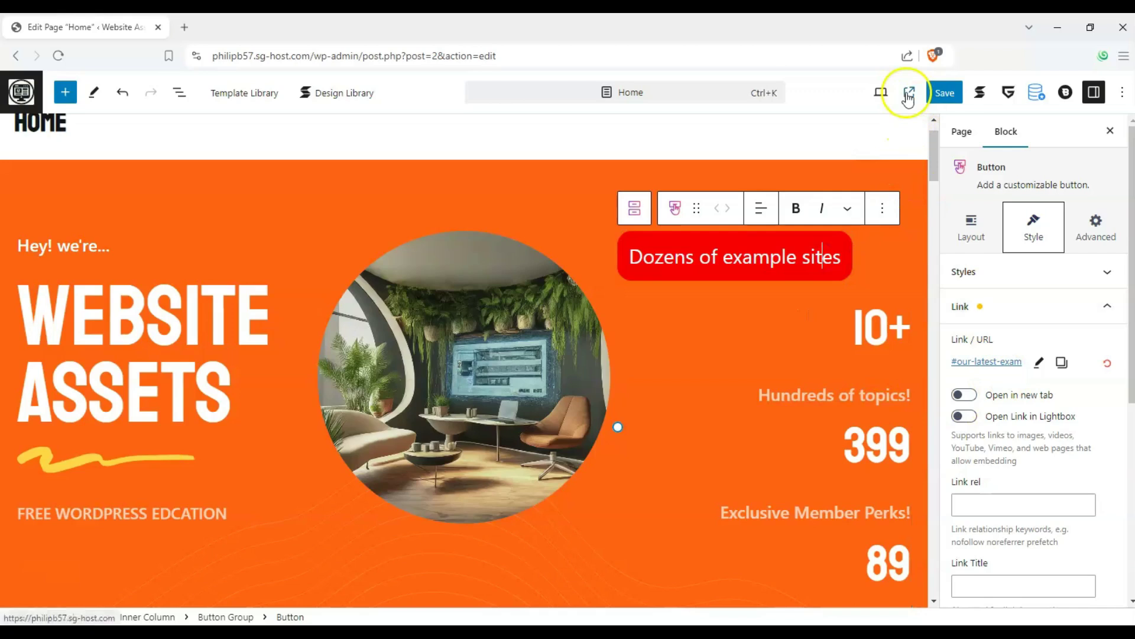
key(ctrl+a)
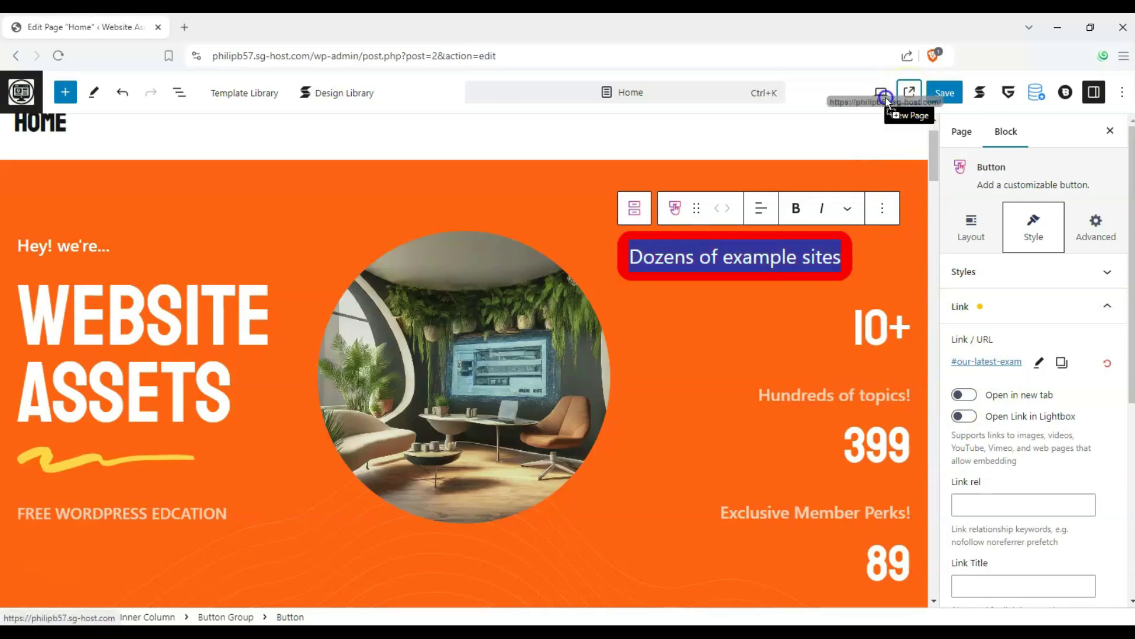
click(881, 92)
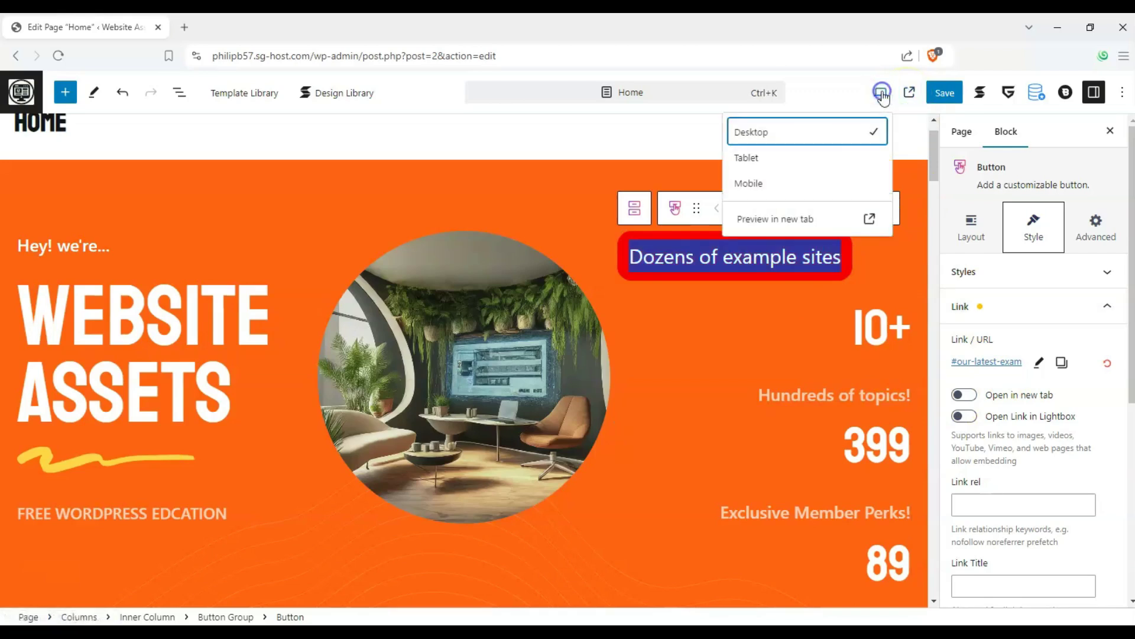
click(783, 220)
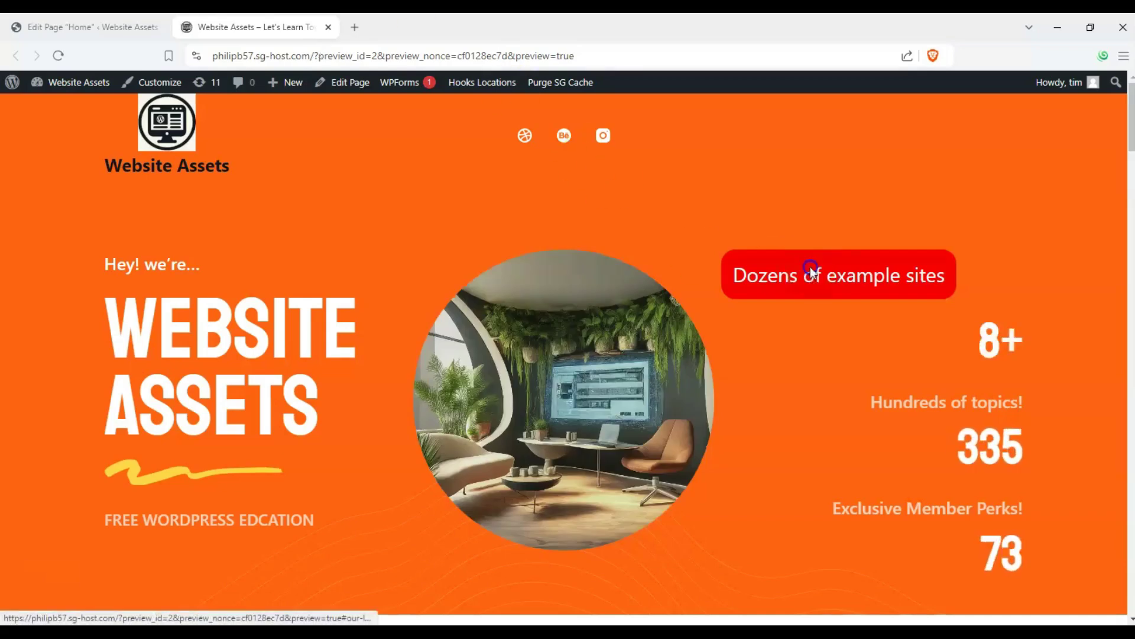
click(810, 271)
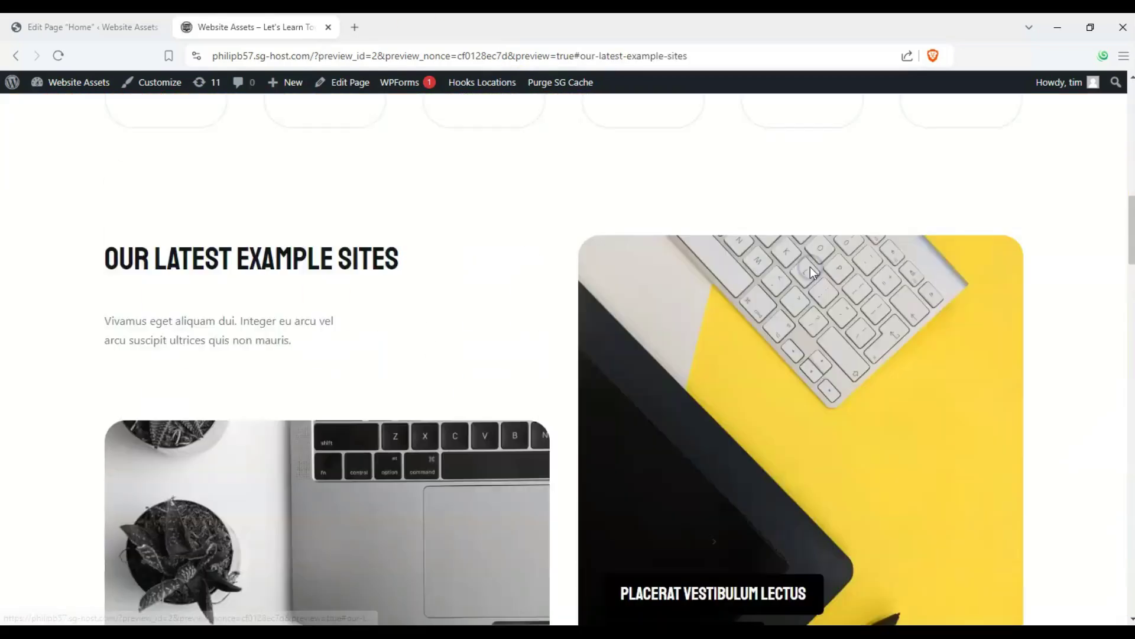
scroll(342, 213, up, 15)
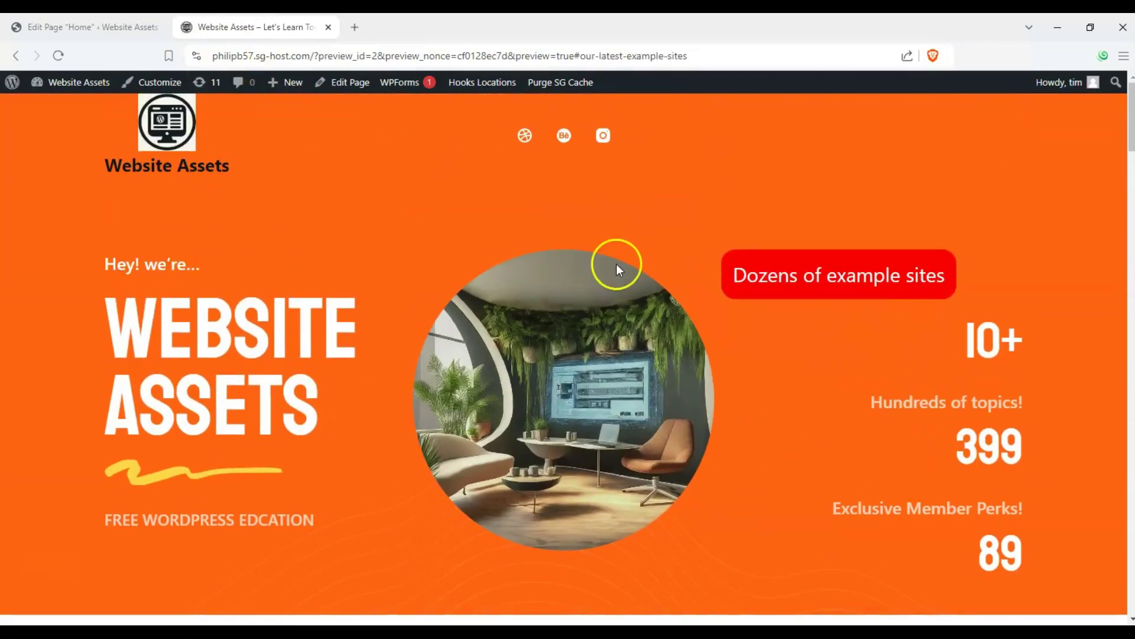
key(ctrl+Page_Up)
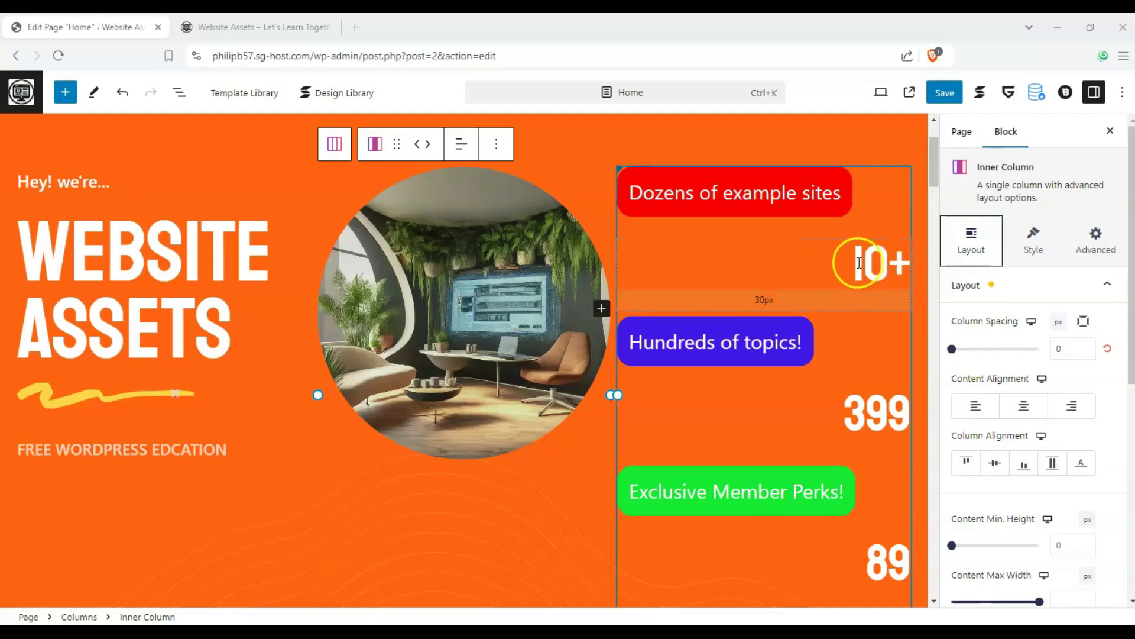
Change the first hero counter from 10+ to 20+
drag(881, 267, 855, 265)
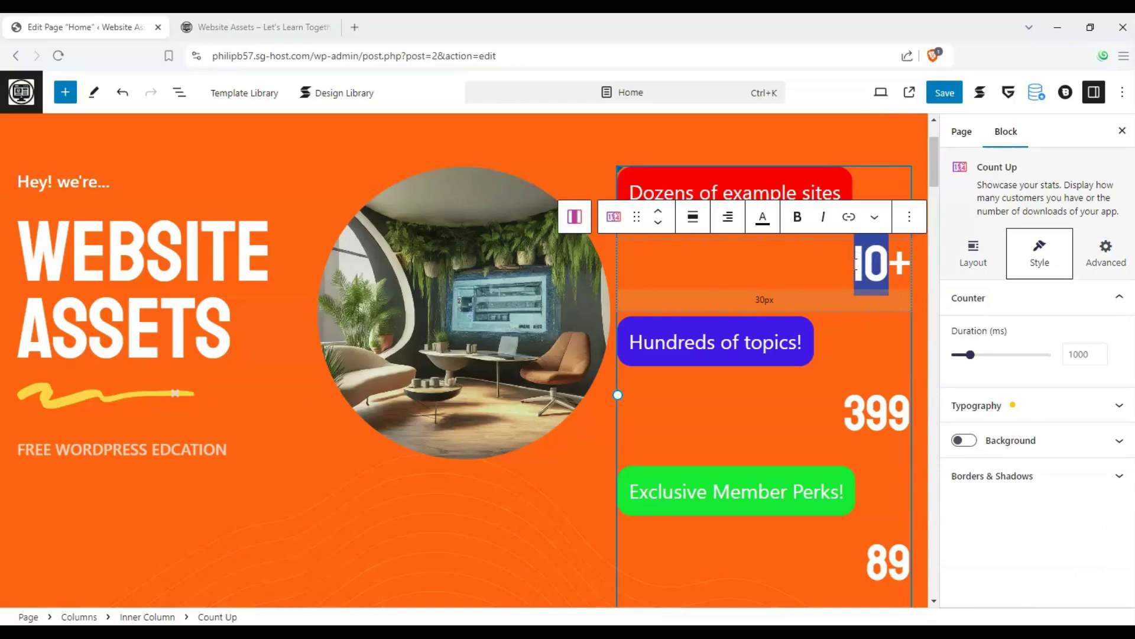
text(20)
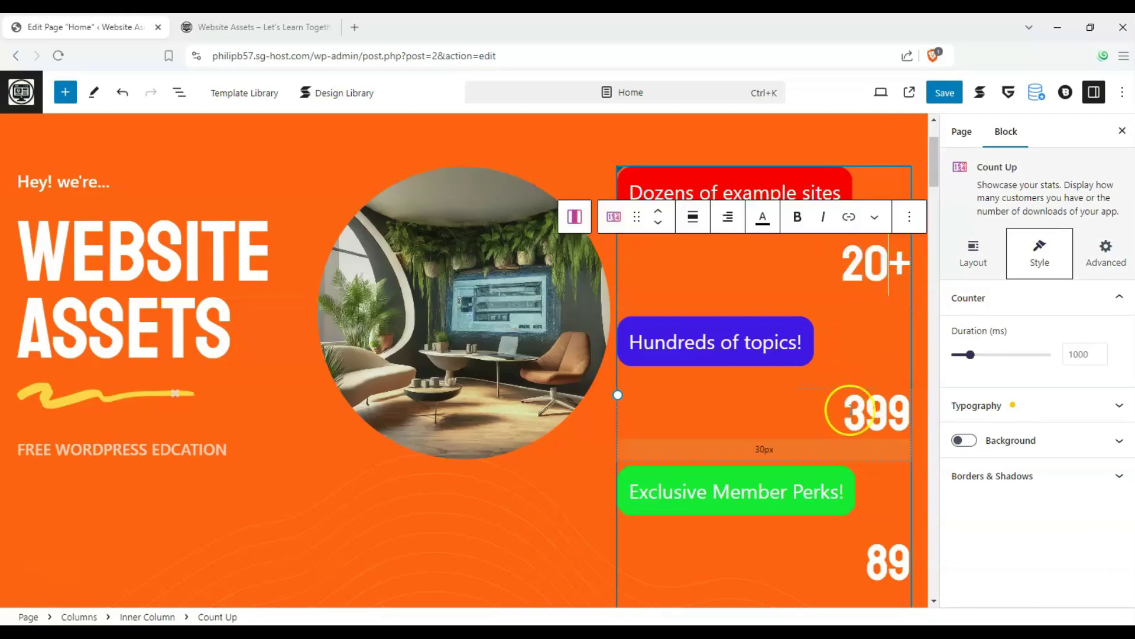
scroll(877, 426, down, 1)
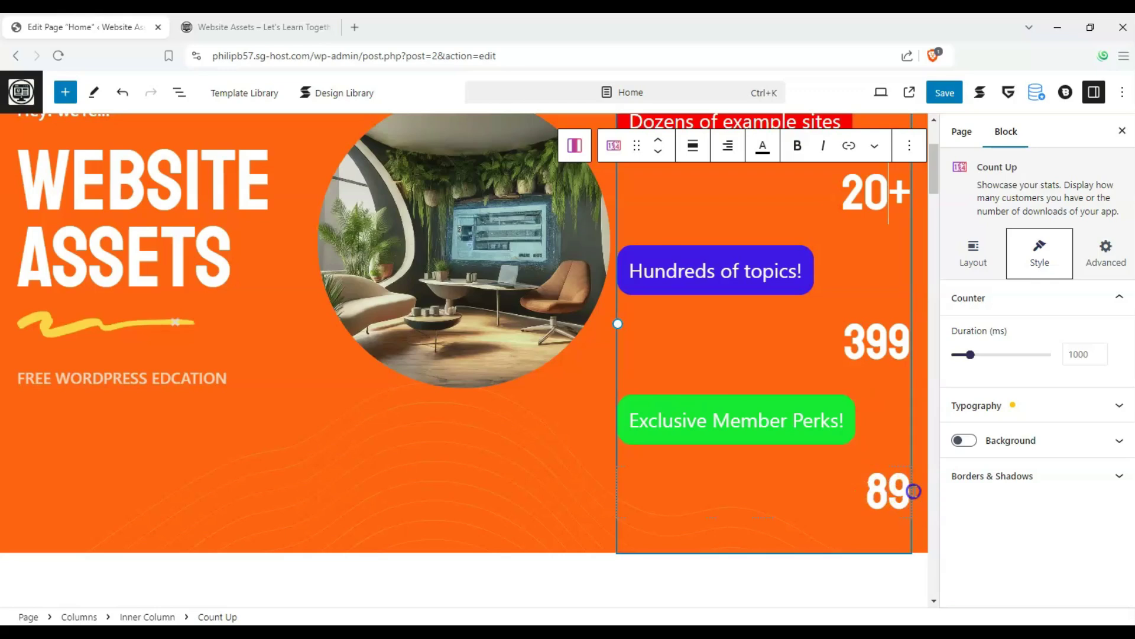
Delete the 8 so the last hero counter reads 9 instead of 89
click(871, 497)
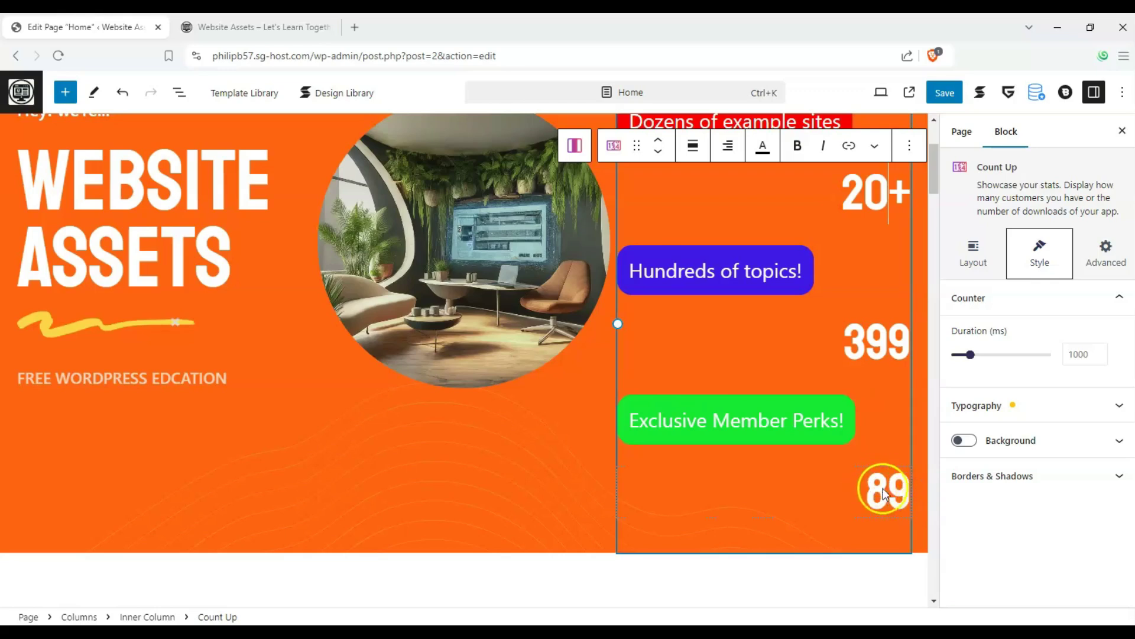
key(ctrl+a)
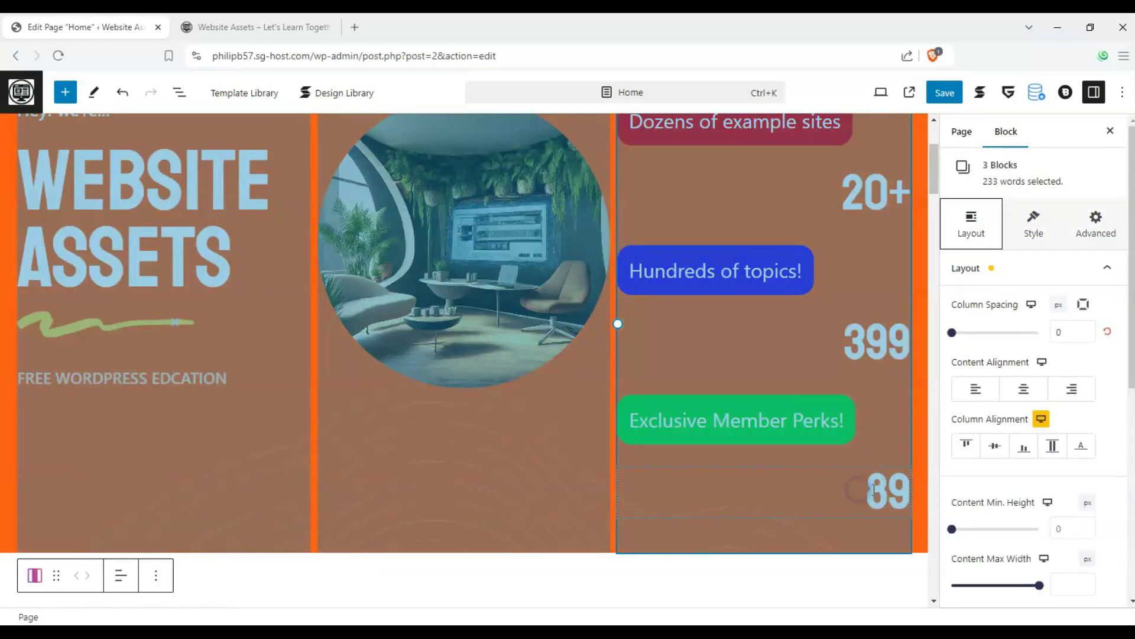
click(875, 490)
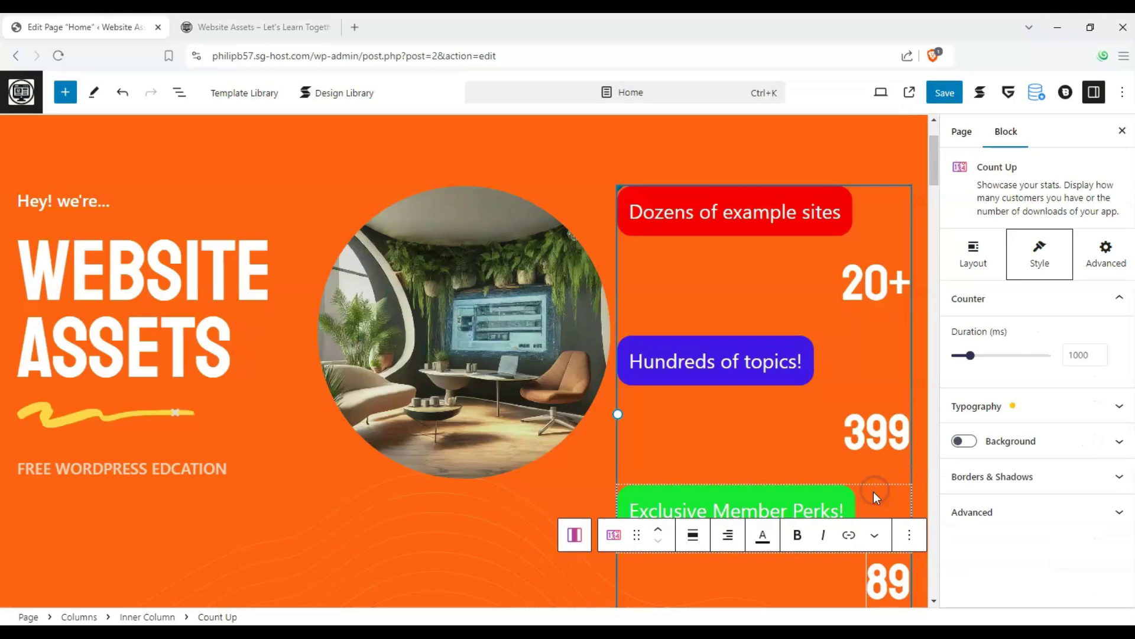
click(886, 586)
click(901, 585)
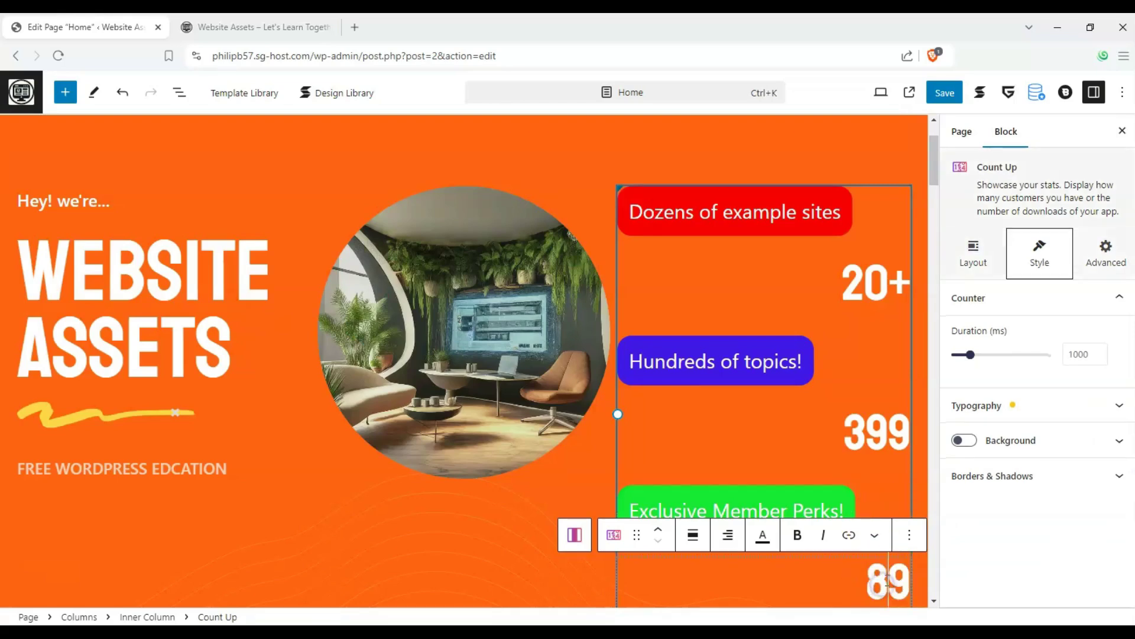
key(BackSpace)
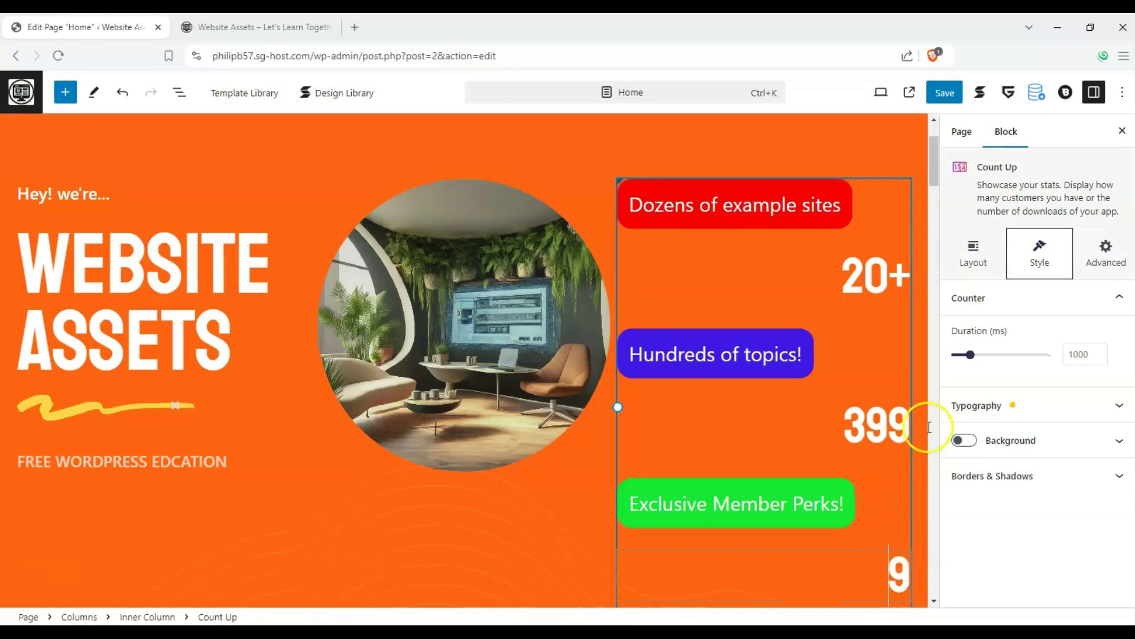
scroll(911, 390, down, 2)
scroll(786, 268, up, 2)
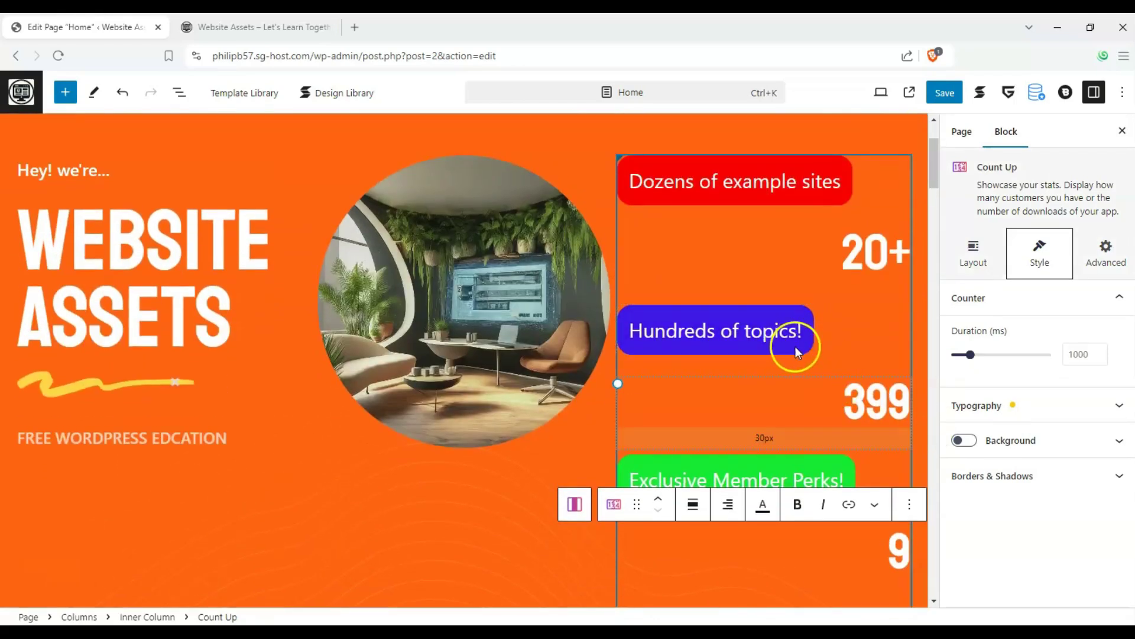
drag(934, 175, 938, 392)
click(512, 200)
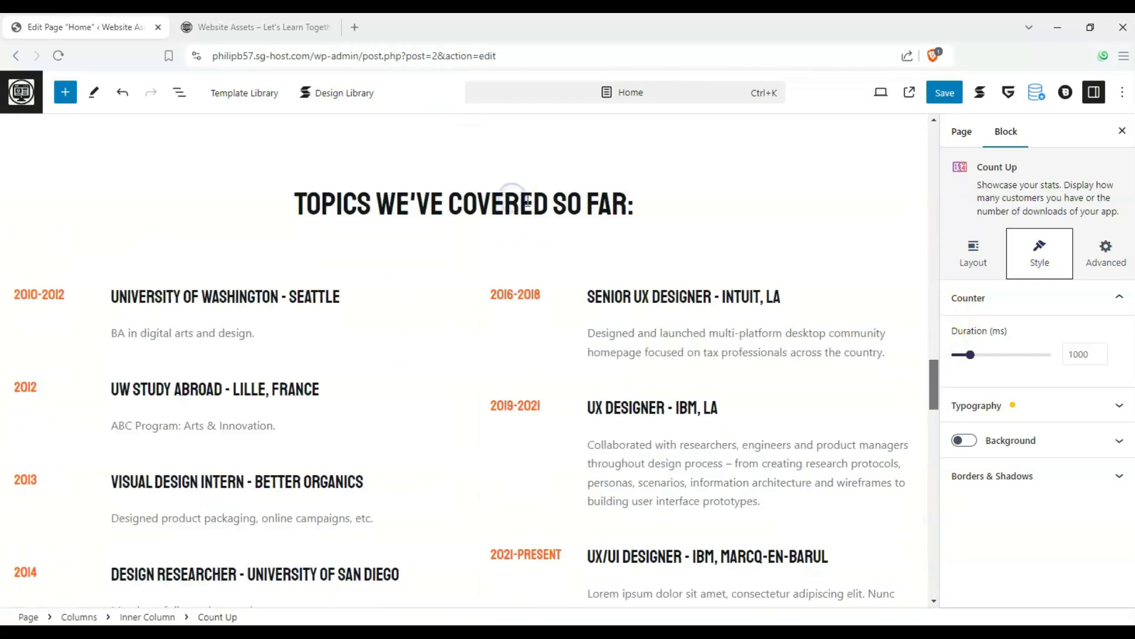
Copy the HTML anchor of the 'Topics we've covered so far' heading
click(554, 202)
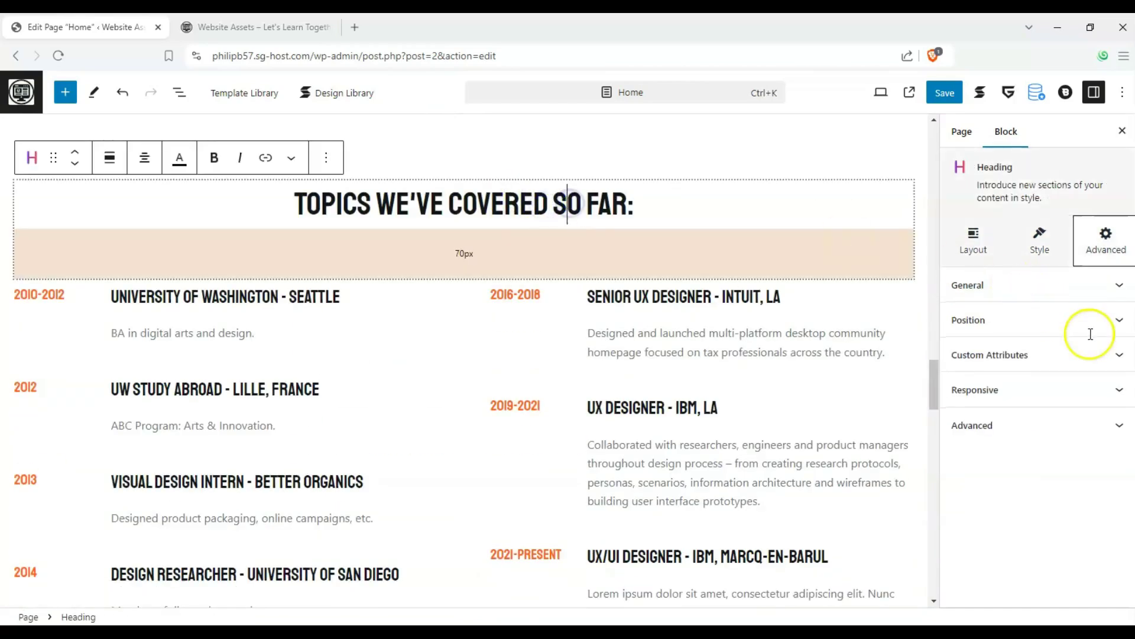
click(1103, 424)
triple_click(1057, 476)
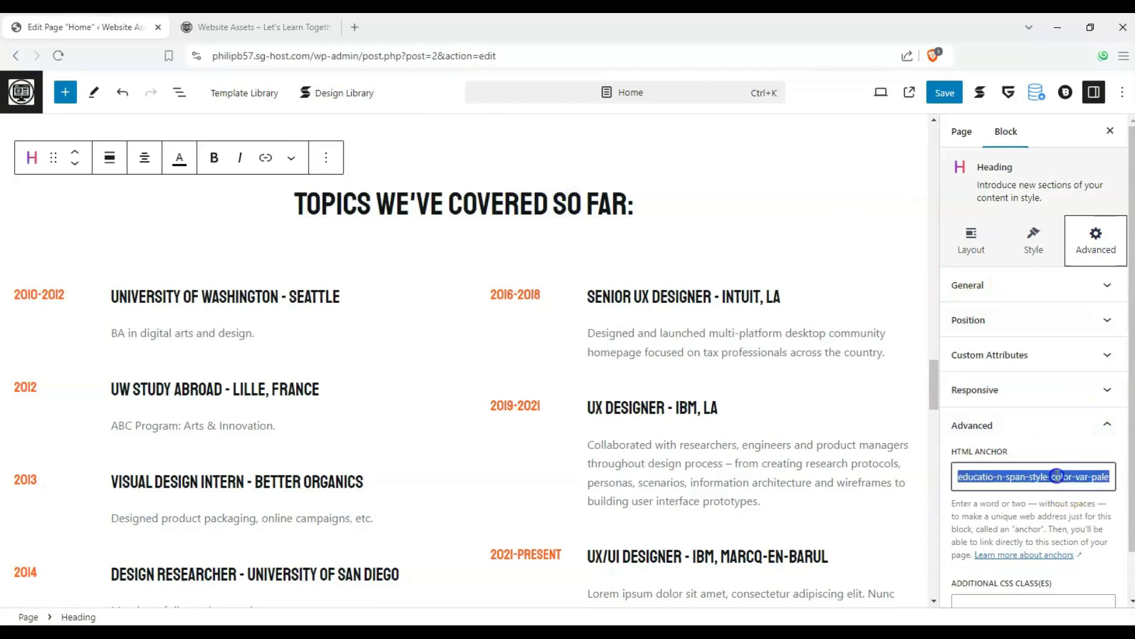
drag(934, 414, 939, 174)
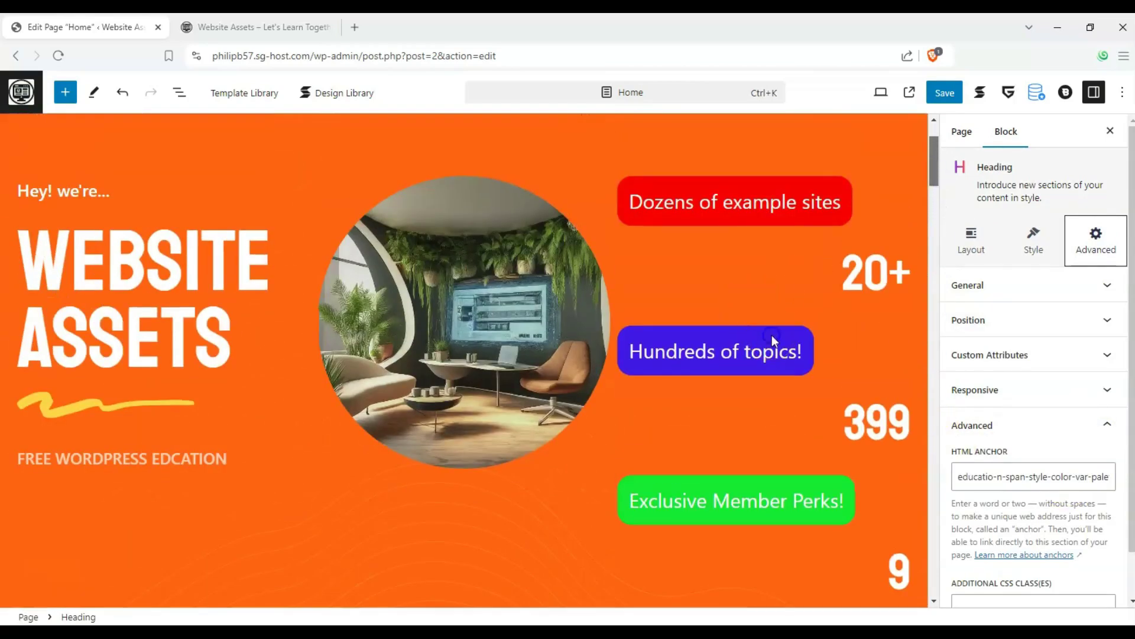
Link the blue 'Hundreds of topics!' button to the pasted education-section anchor
click(796, 346)
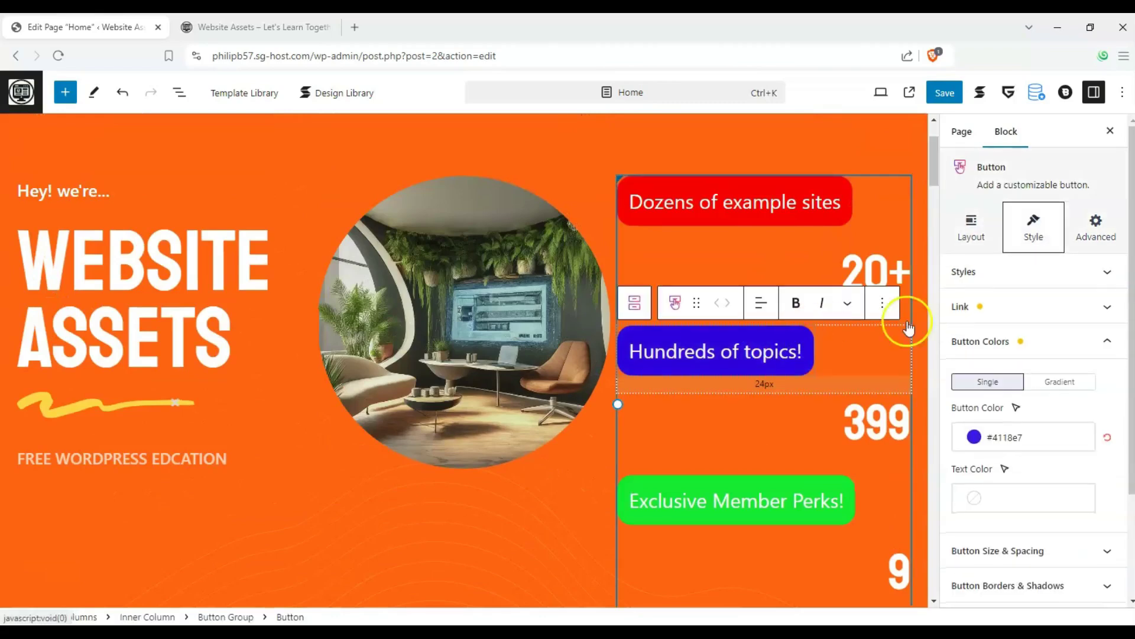
click(1105, 343)
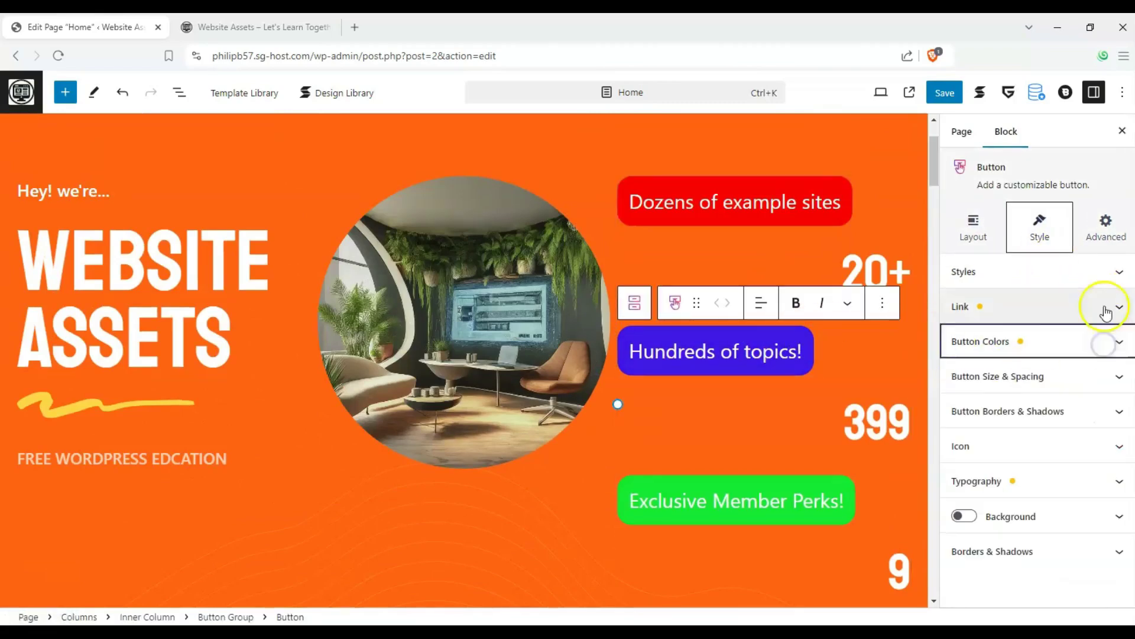
click(1106, 305)
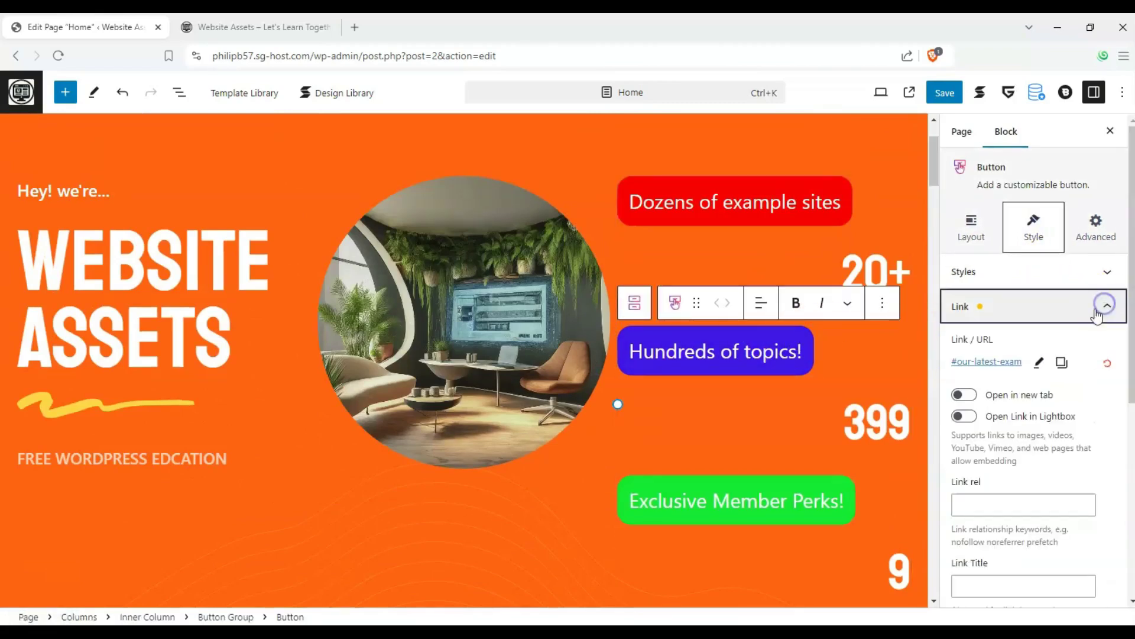
click(1039, 362)
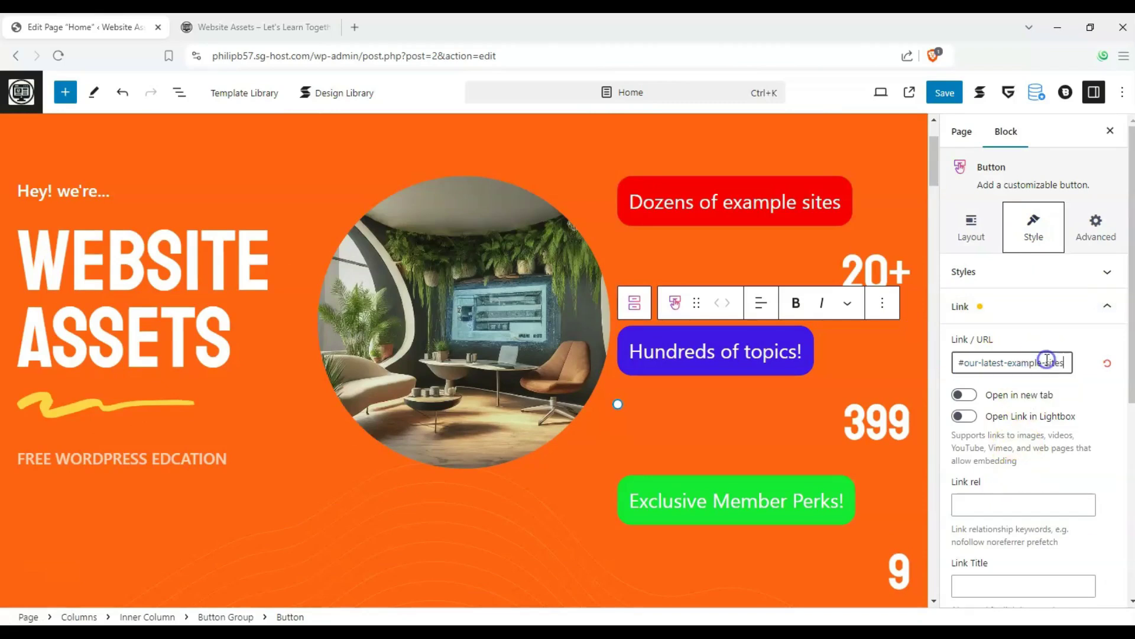
drag(1062, 363, 863, 347)
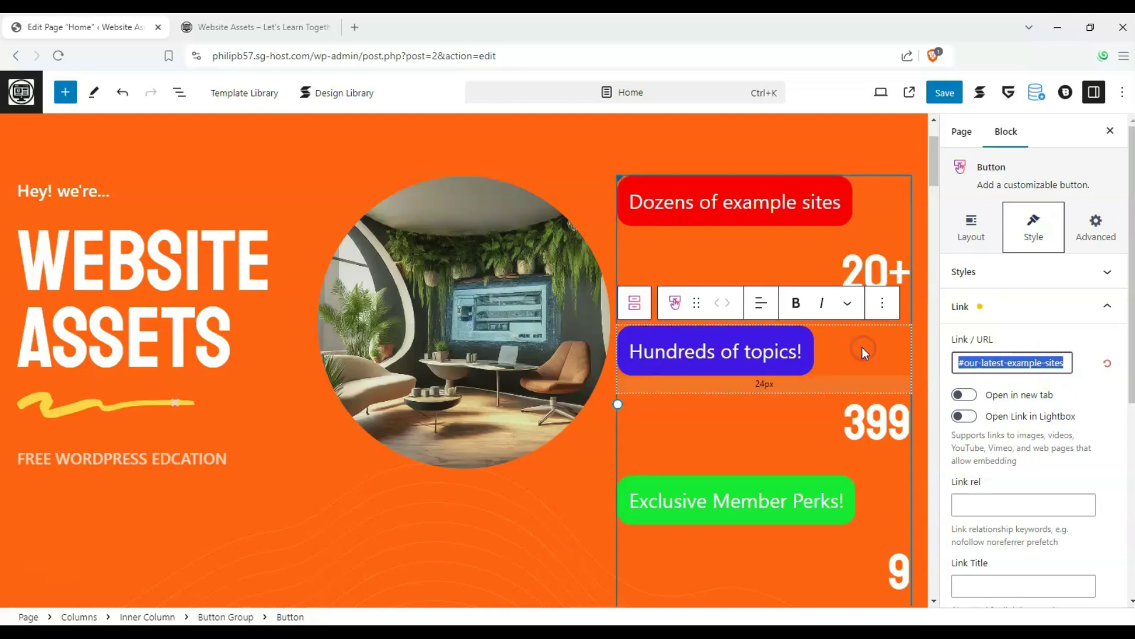
text(#)
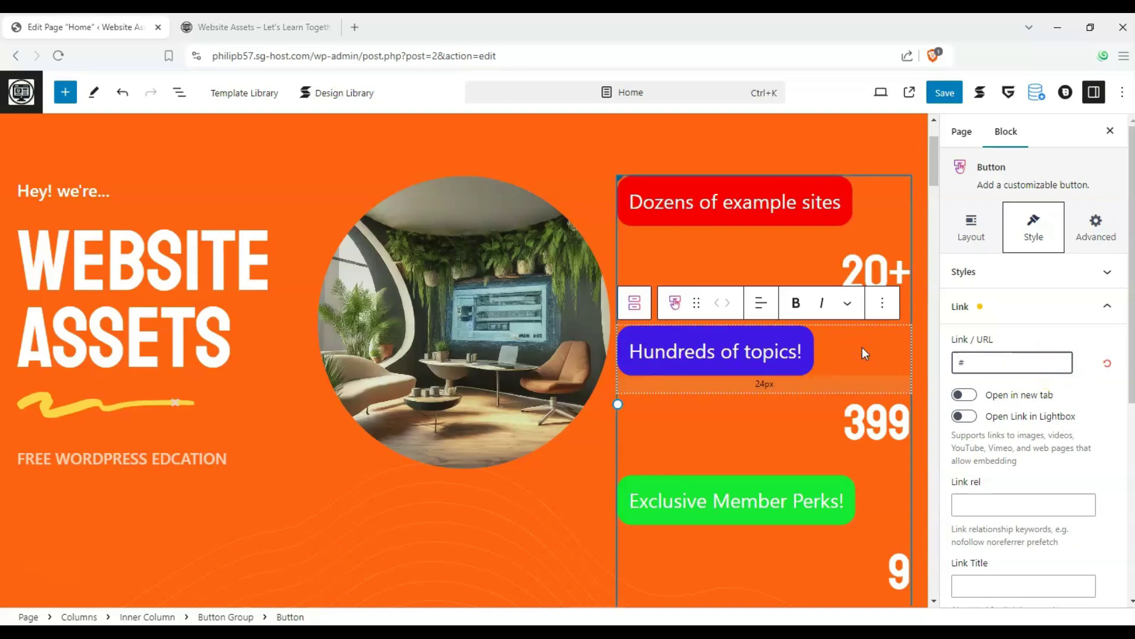
key(ctrl+v)
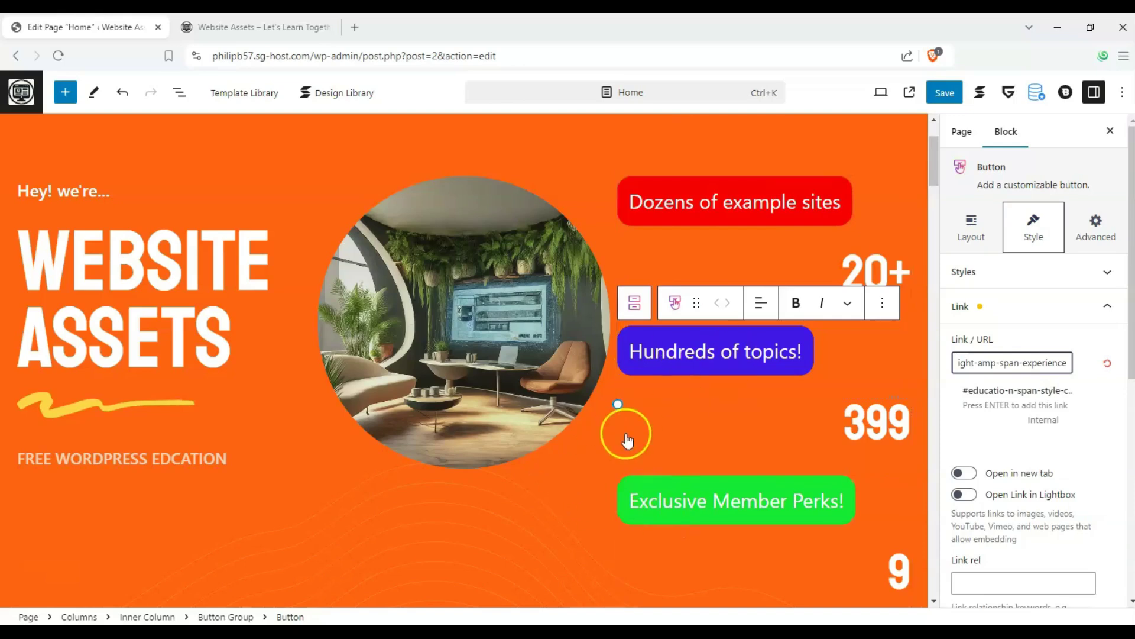
click(808, 366)
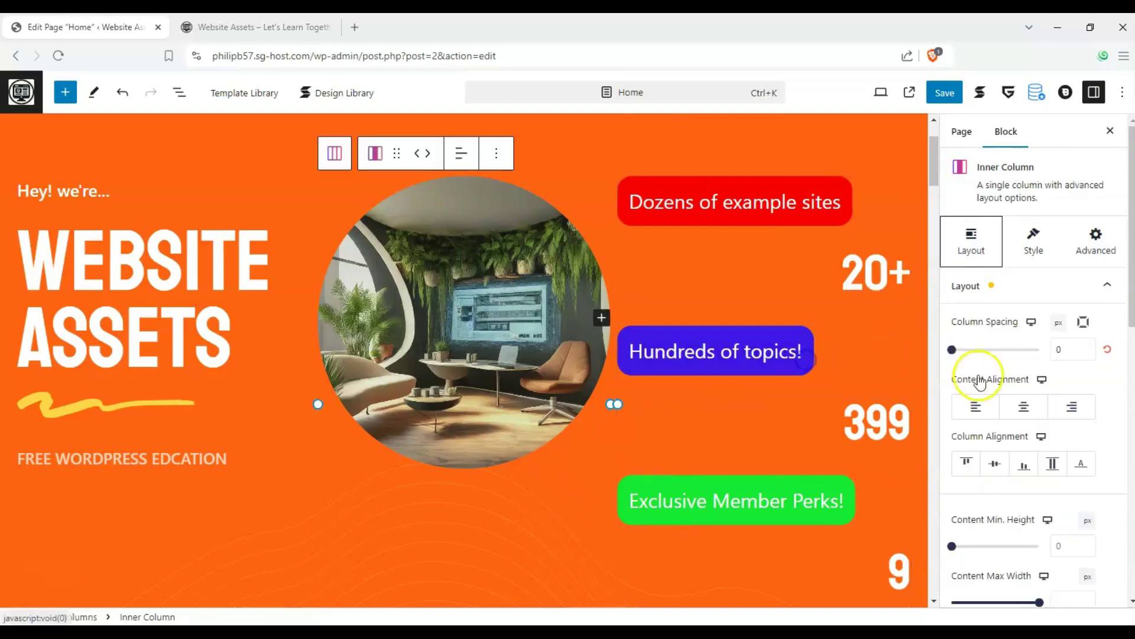
click(806, 363)
click(1040, 362)
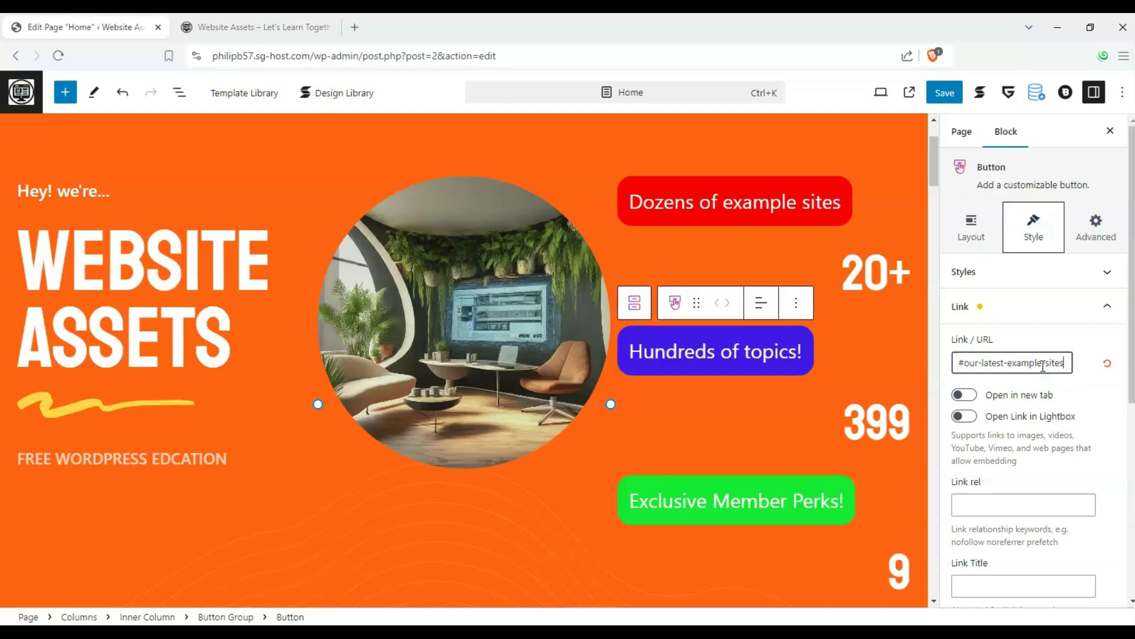
triple_click(1058, 363)
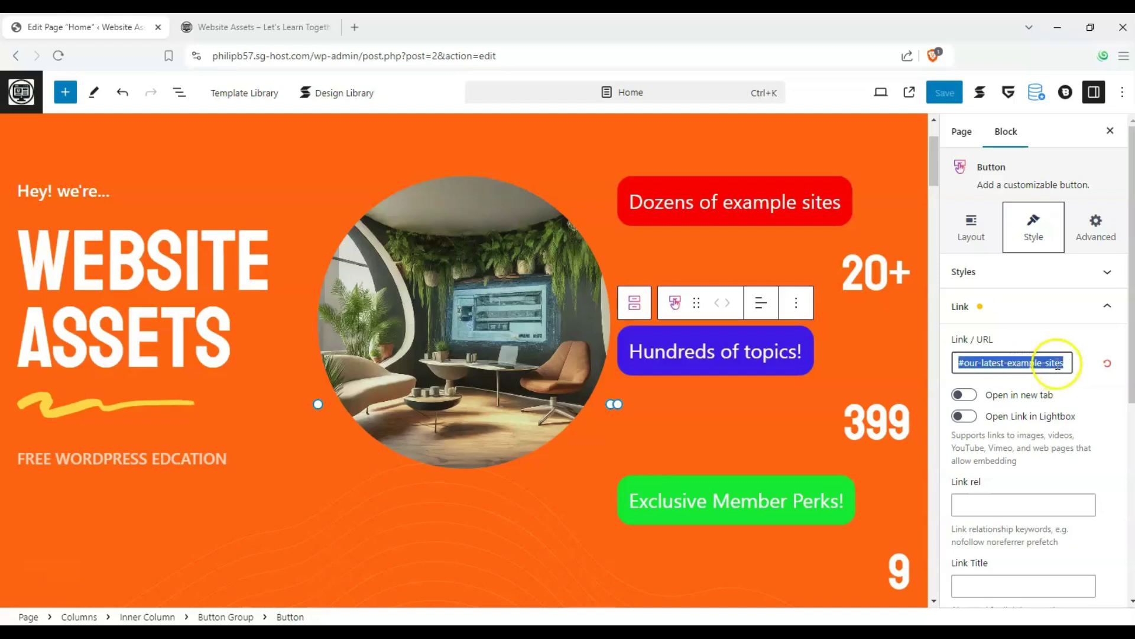
text(#$)
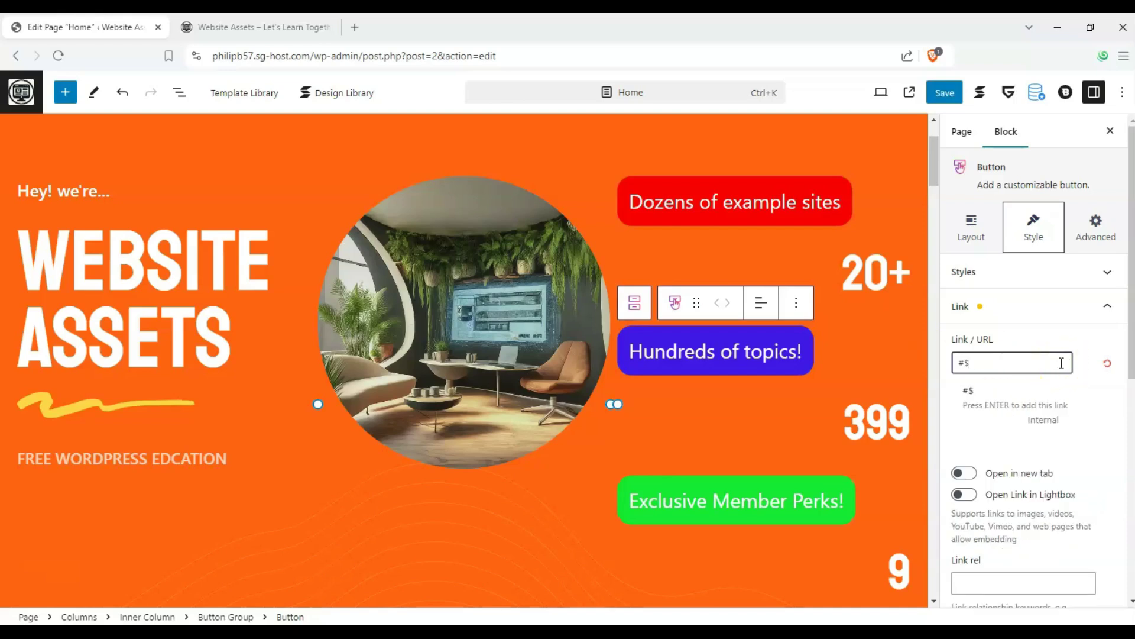
key(ctrl+v)
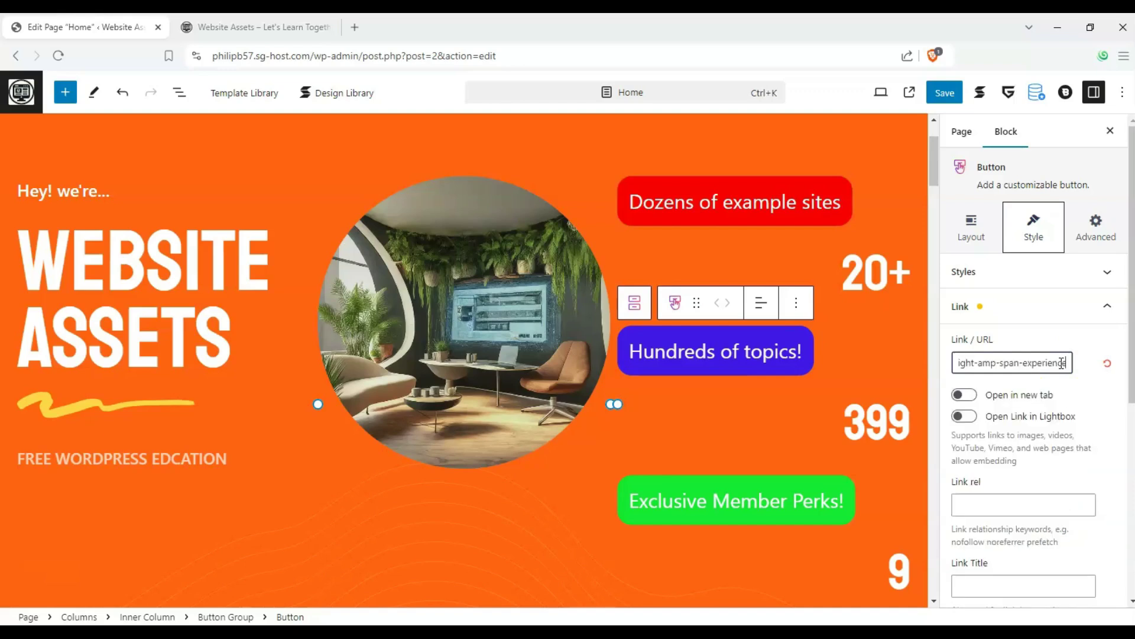
key(Return)
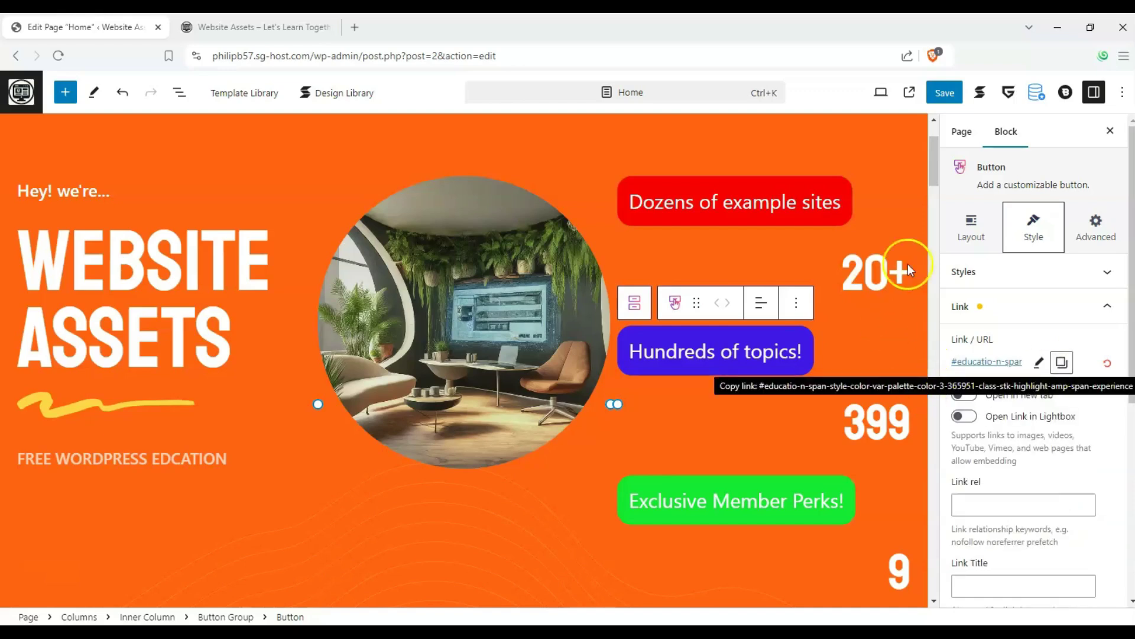
Select the Membership Perks heading's membership-perks anchor text
drag(937, 185, 919, 453)
click(215, 307)
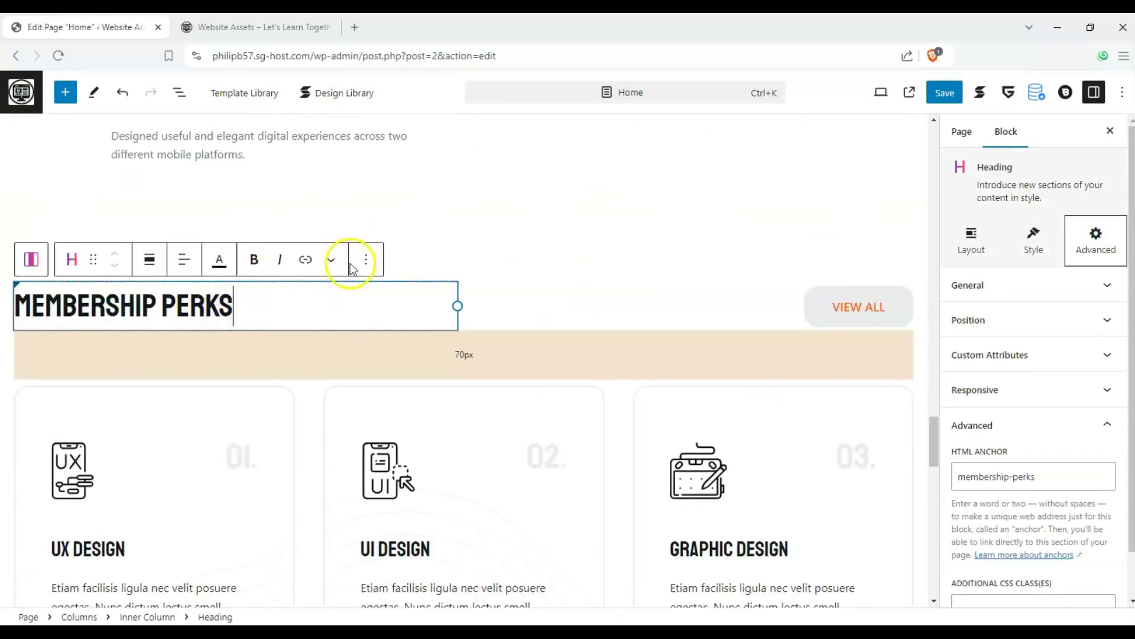
drag(1079, 474, 924, 479)
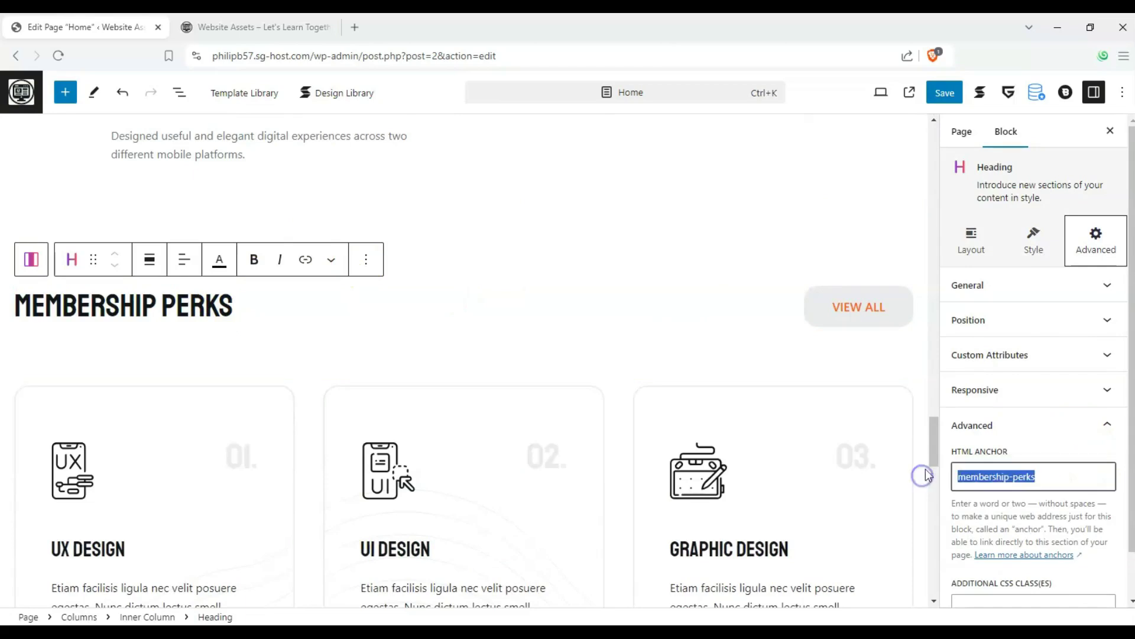
Replace the green 'Exclusive Member Perks!' button's link with #membership-perks
drag(932, 424, 931, 155)
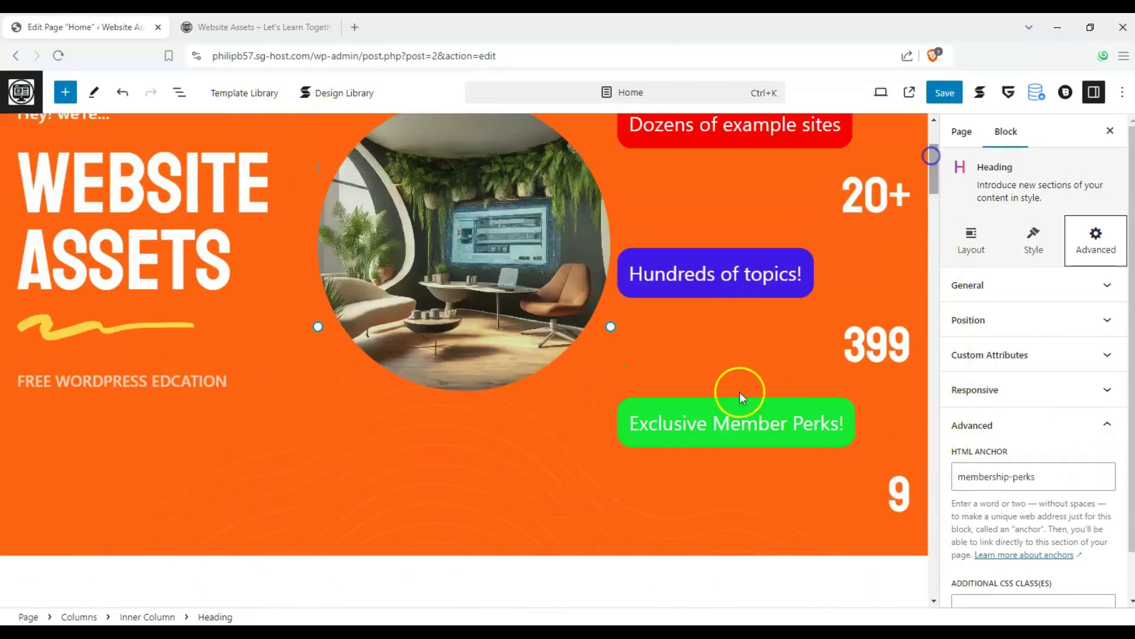
click(740, 421)
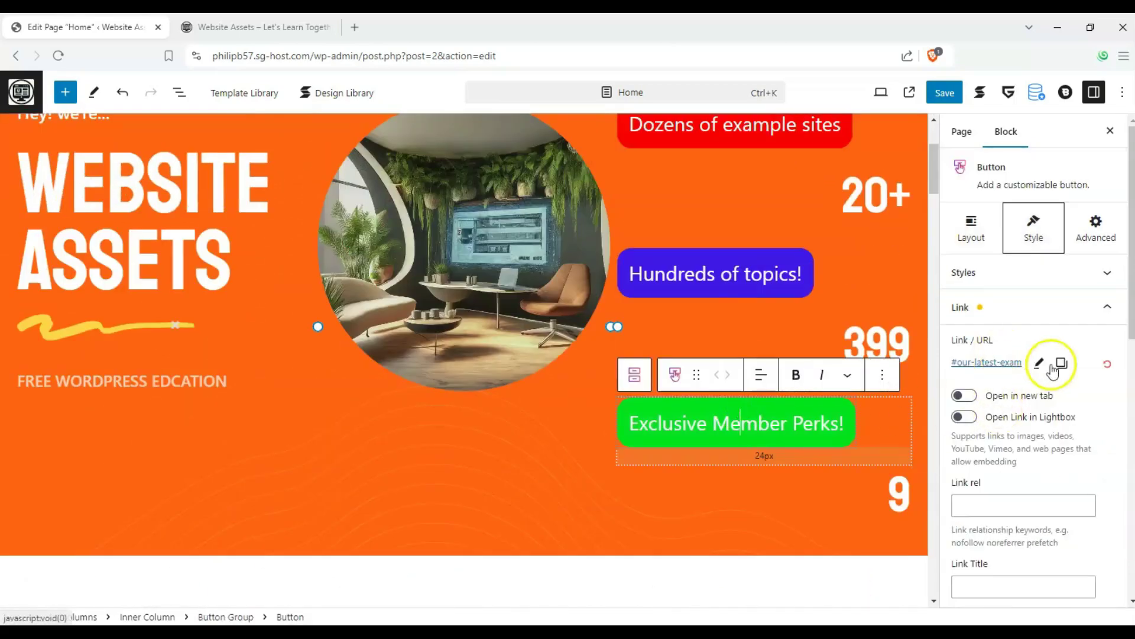
click(1039, 363)
drag(1061, 363, 760, 366)
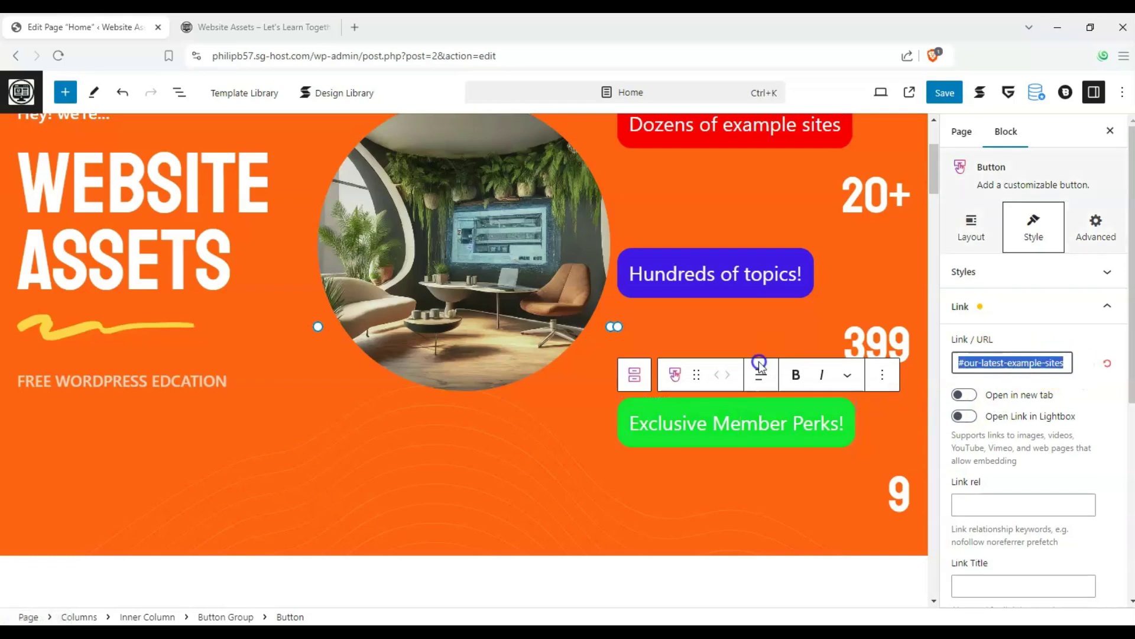
text(#membership-perks)
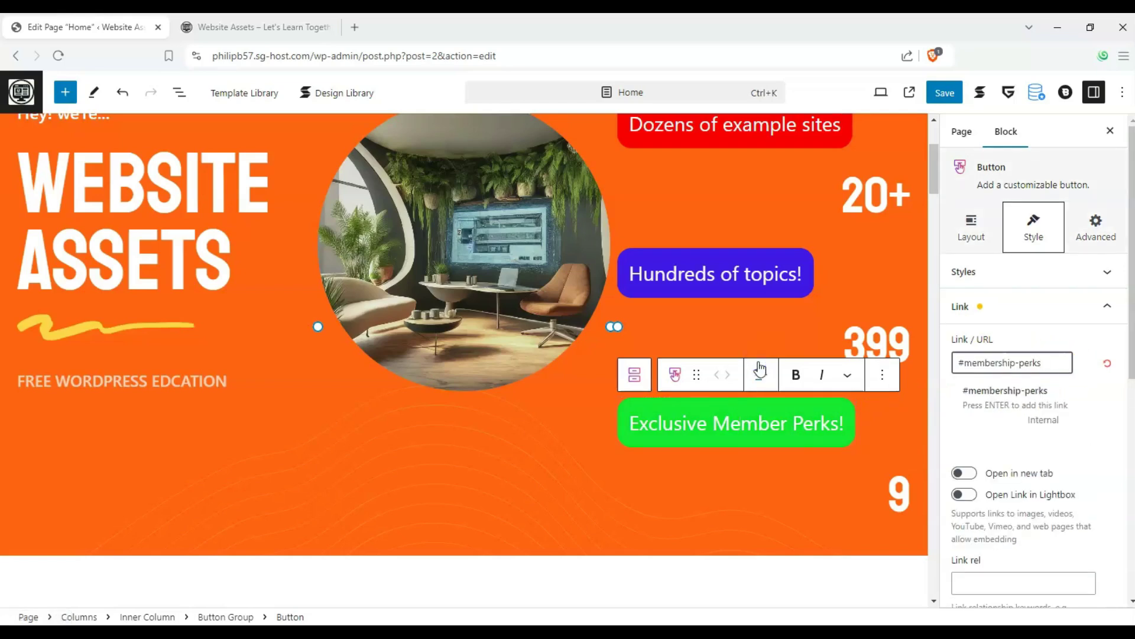
key(Return)
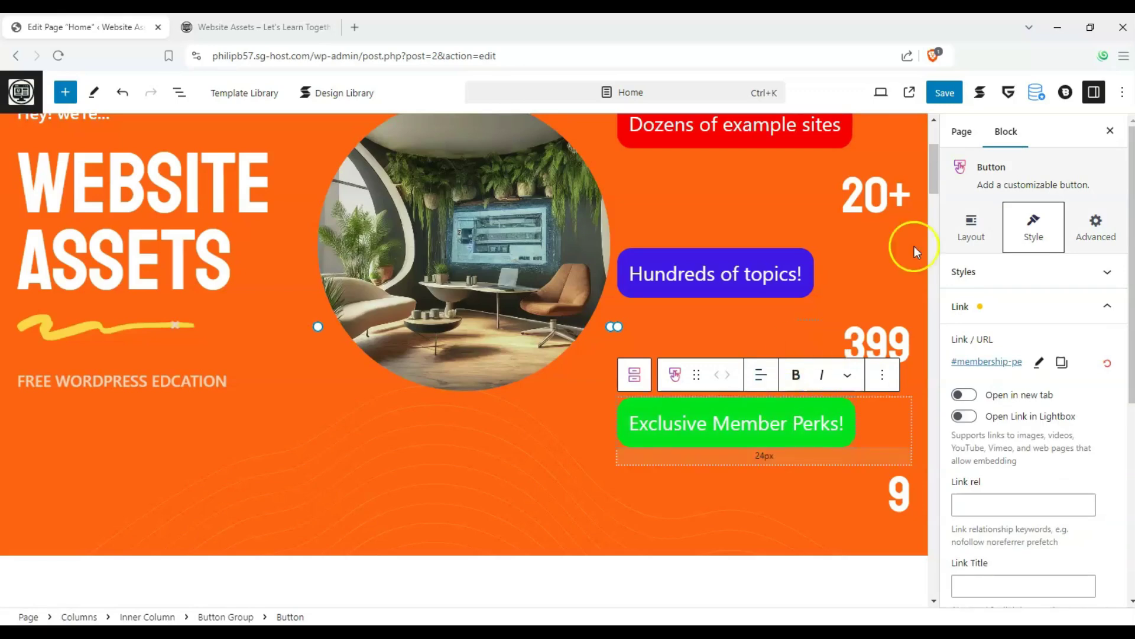
drag(933, 172, 935, 436)
Undo the accidental deletion of the UX DESIGN card heading text
scroll(215, 515, down, 4)
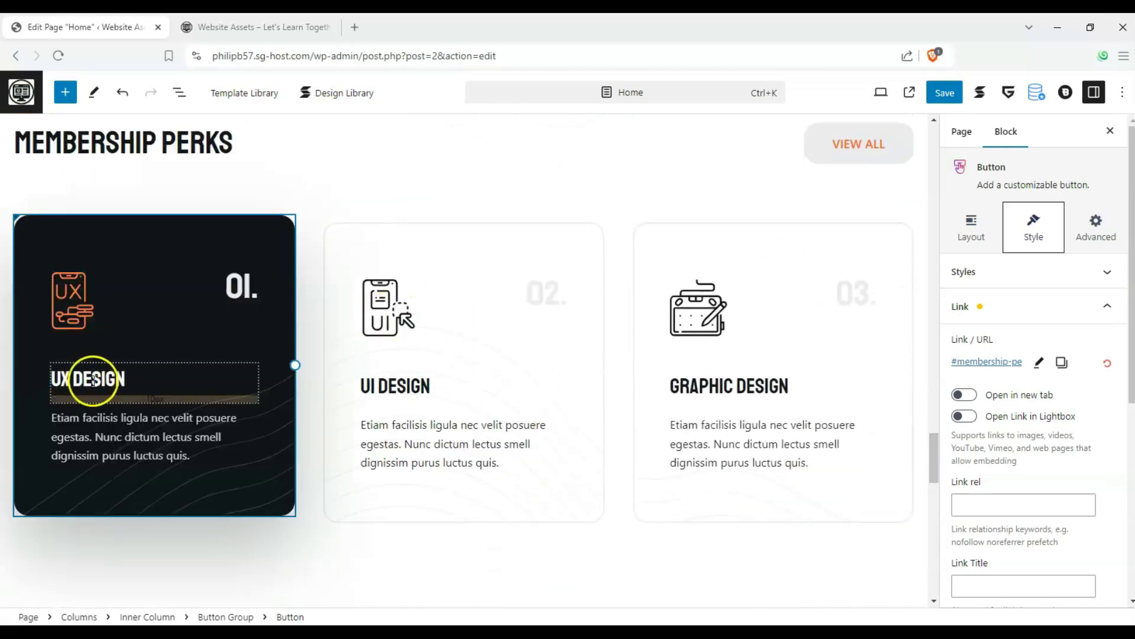
drag(147, 381, 44, 380)
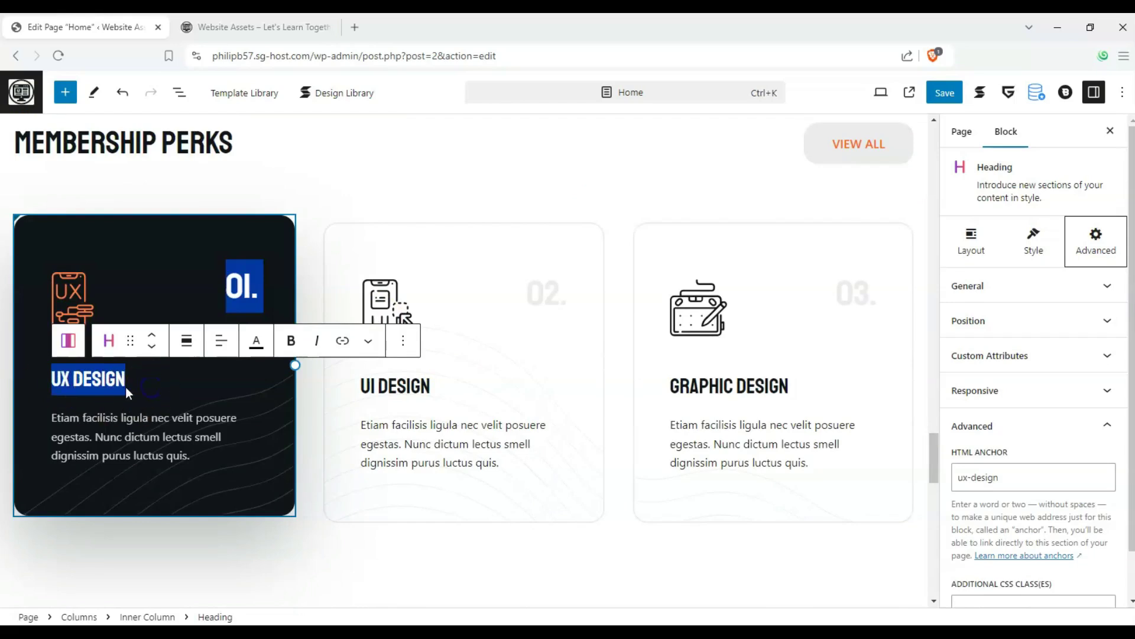
key(BackSpace)
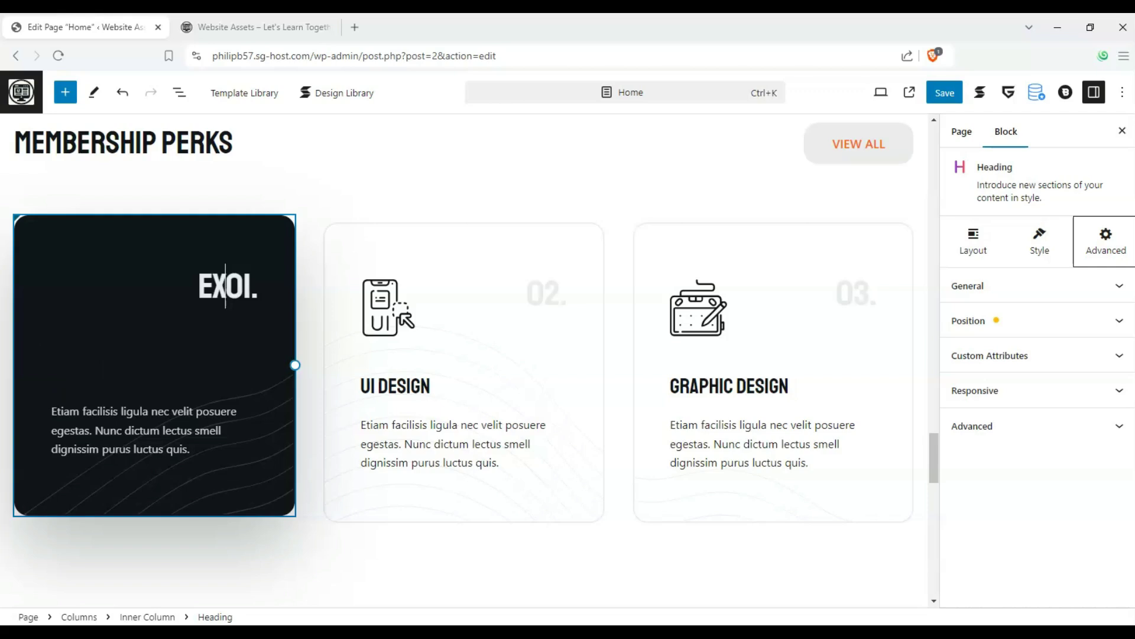
key(ctrl+z)
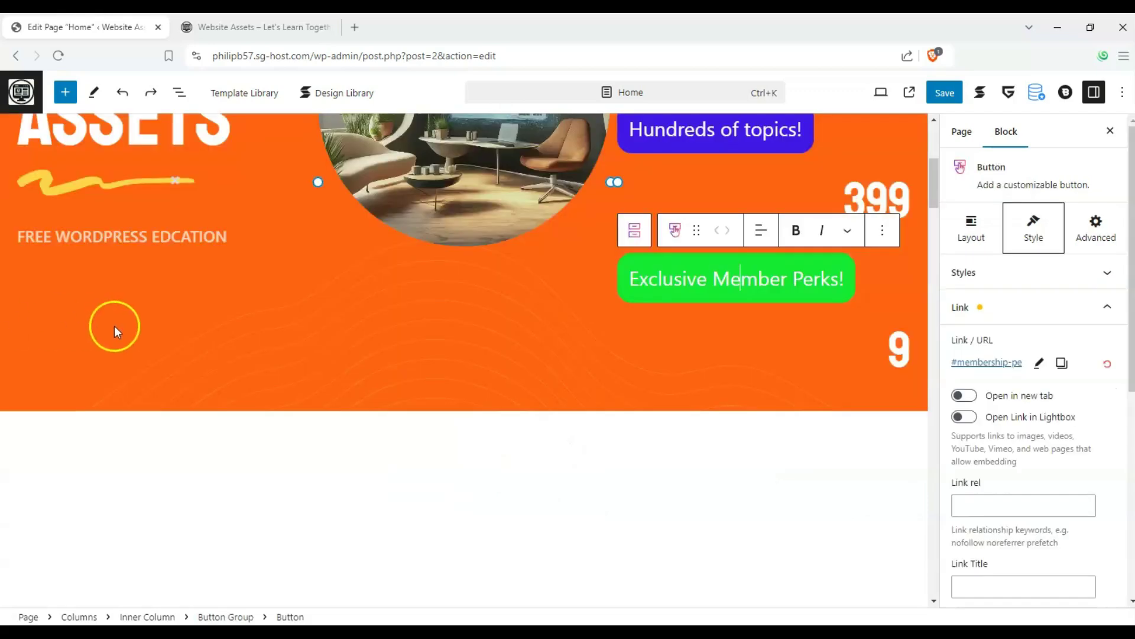
click(115, 325)
drag(934, 207, 891, 482)
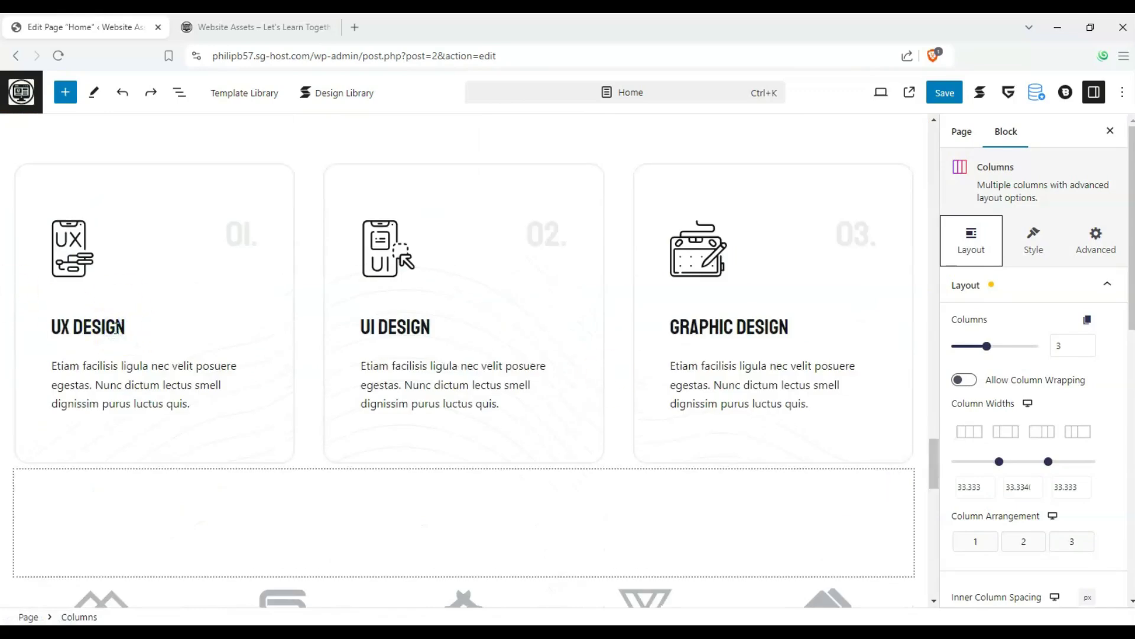
Retype the first perk card heading as EXCLUSIVE VIDEO ACCESS
click(119, 327)
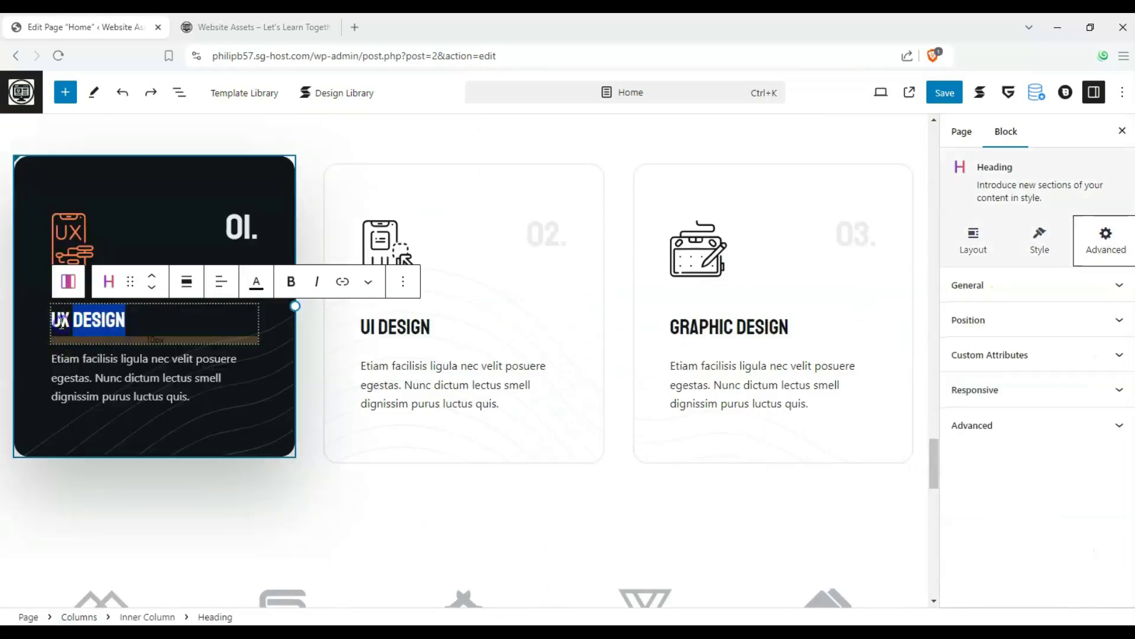
drag(79, 319, 131, 320)
text(EX)
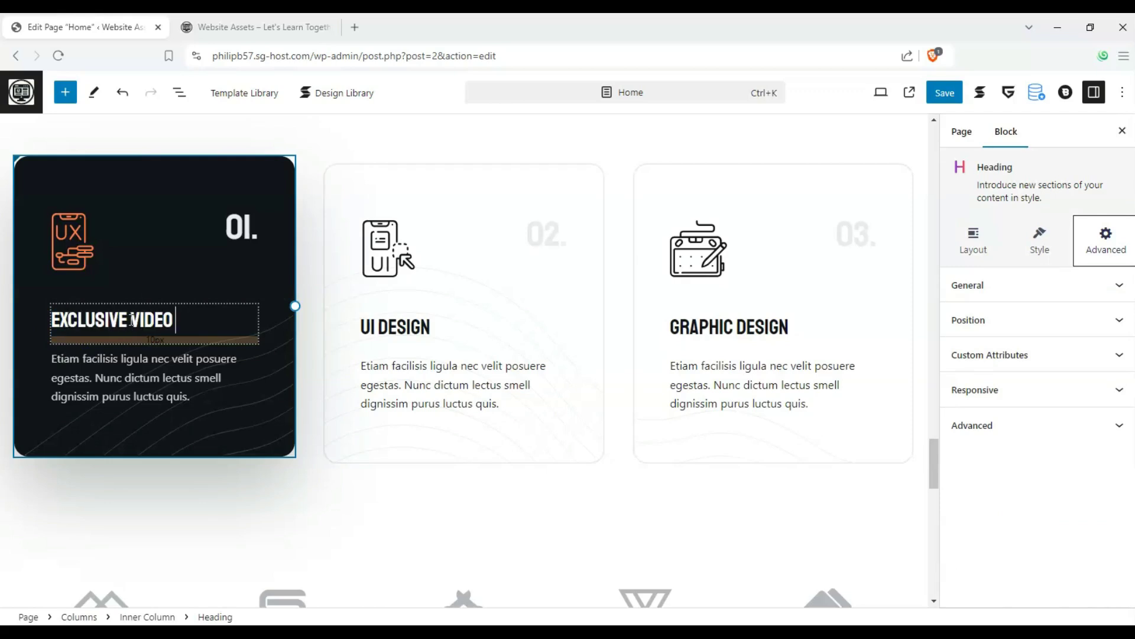
text(CLUSIVE VIDEO ACCESS)
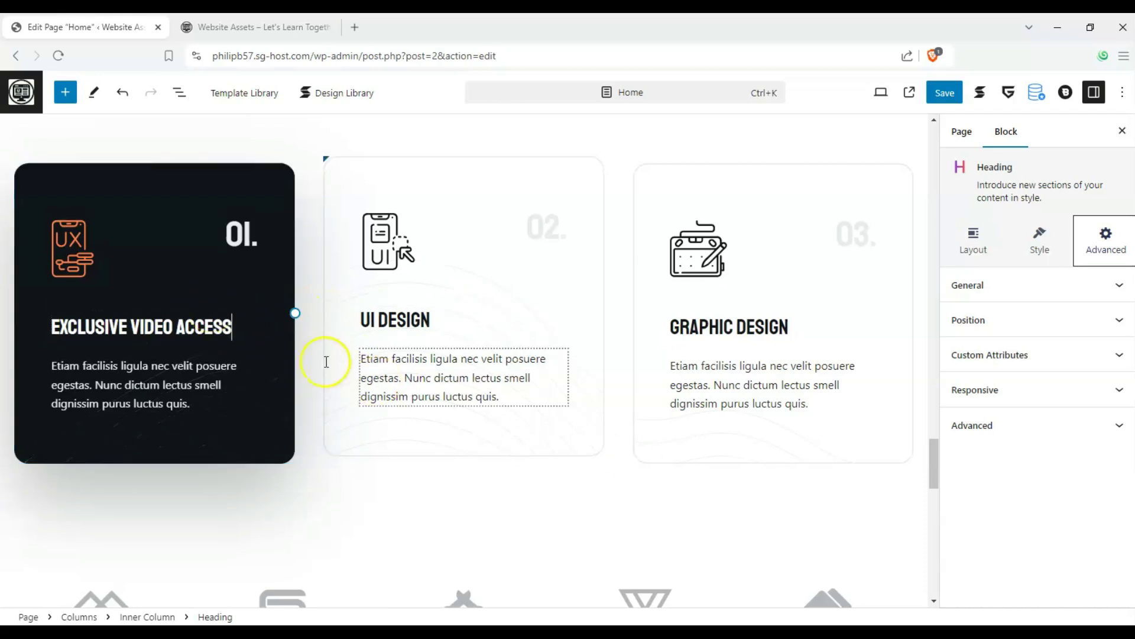
click(75, 253)
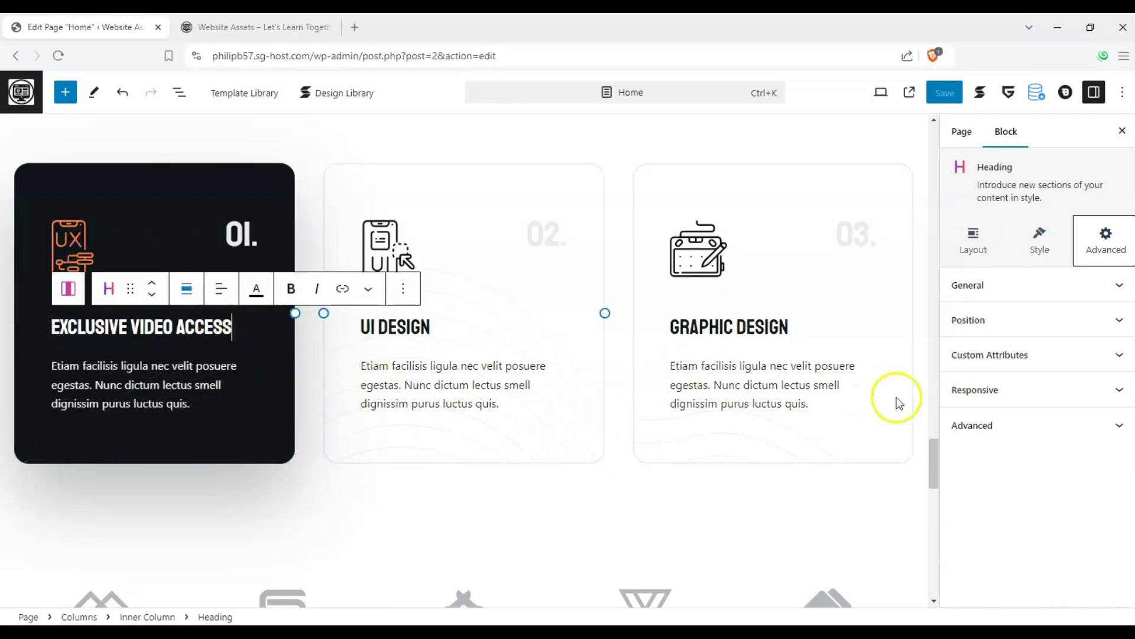
drag(934, 456, 959, 478)
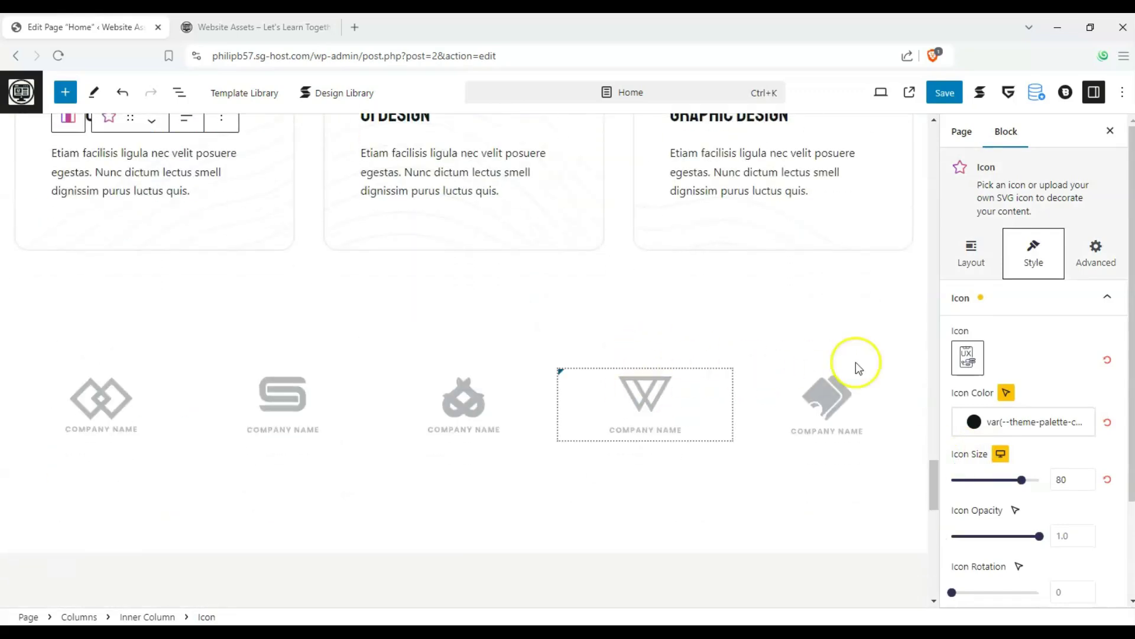
Delete the fifth logo Icon block from the logo row below the perk cards
click(194, 349)
click(99, 391)
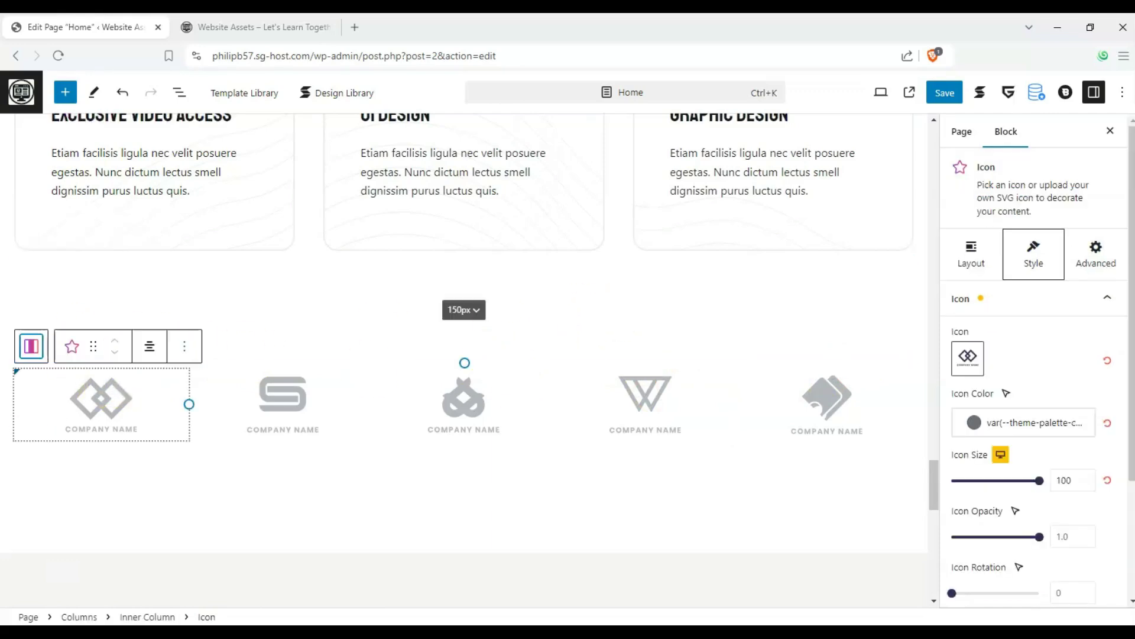
right_click(172, 374)
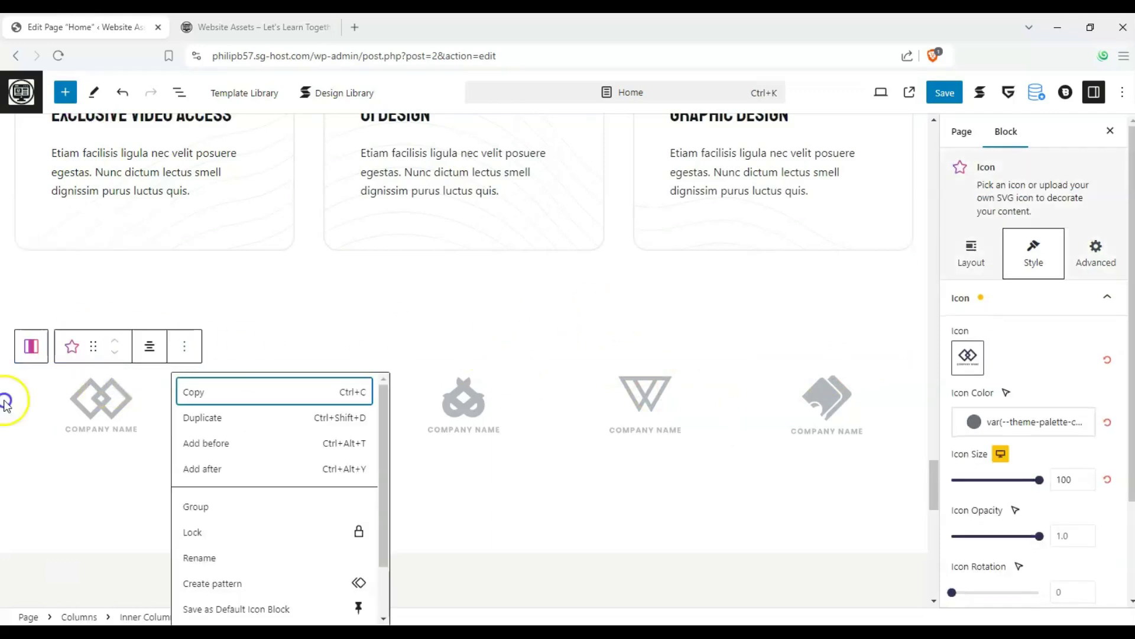
drag(1, 398, 892, 410)
click(890, 405)
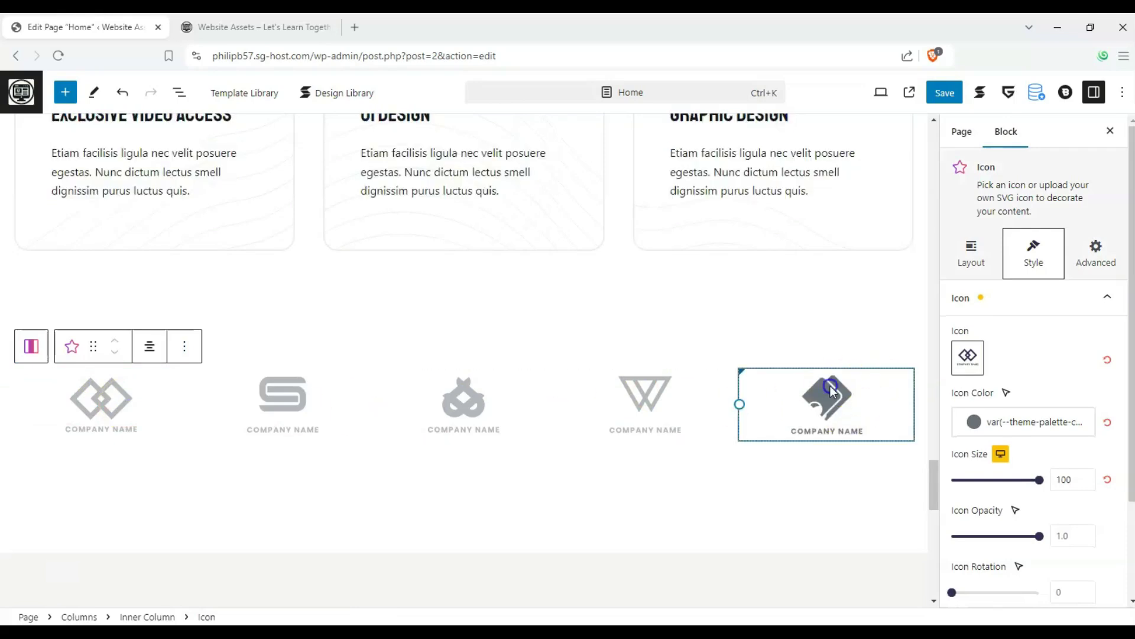
click(910, 346)
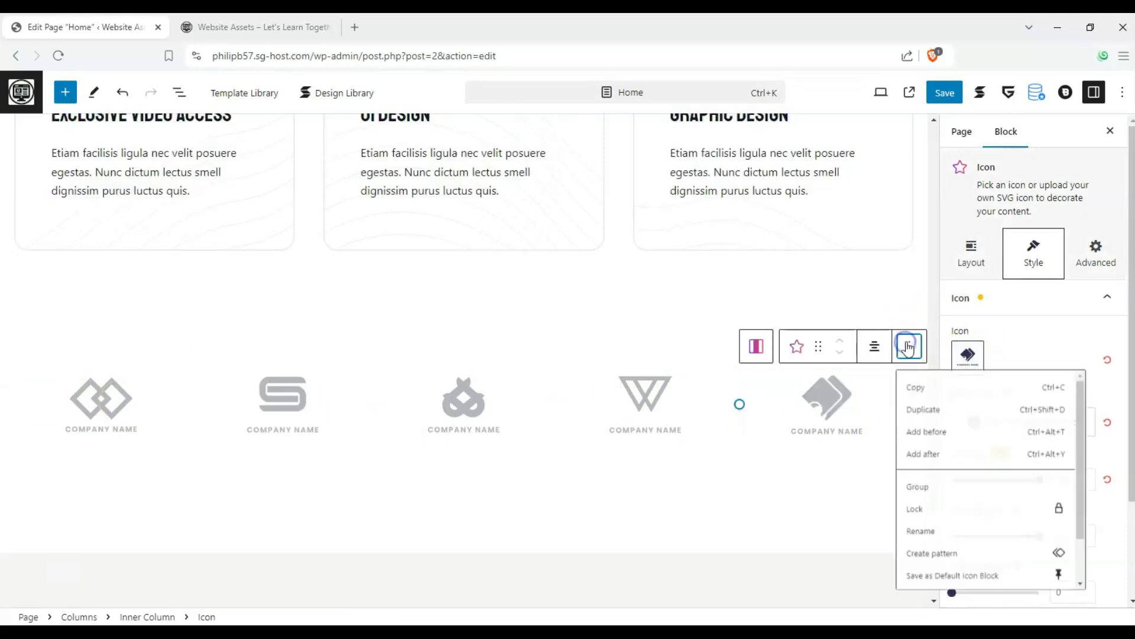
scroll(941, 568, down, 2)
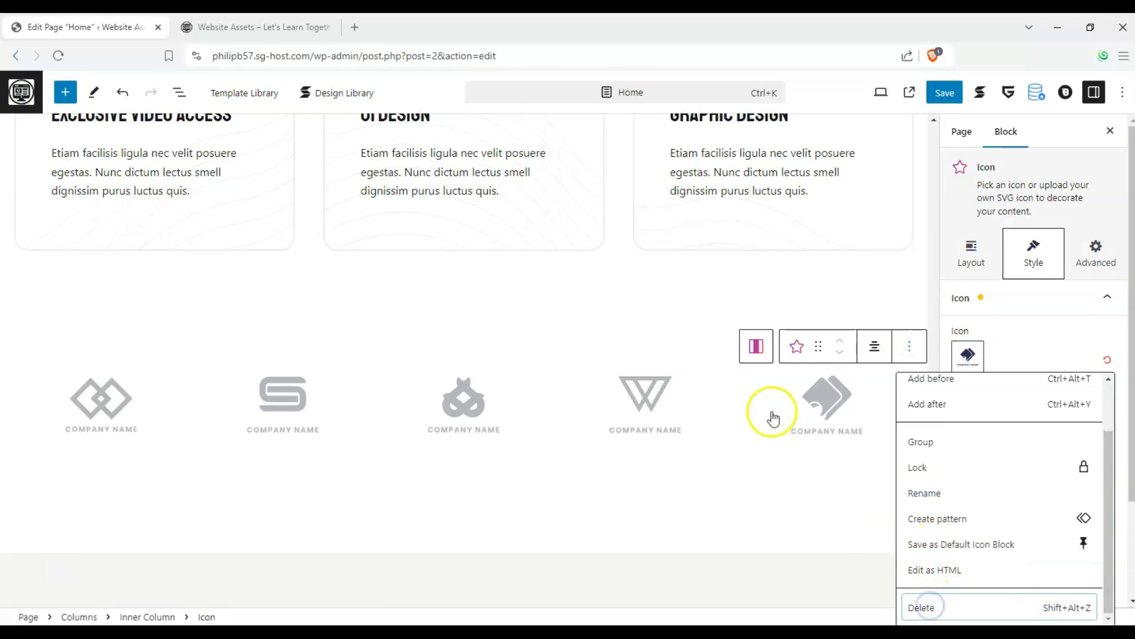
click(932, 606)
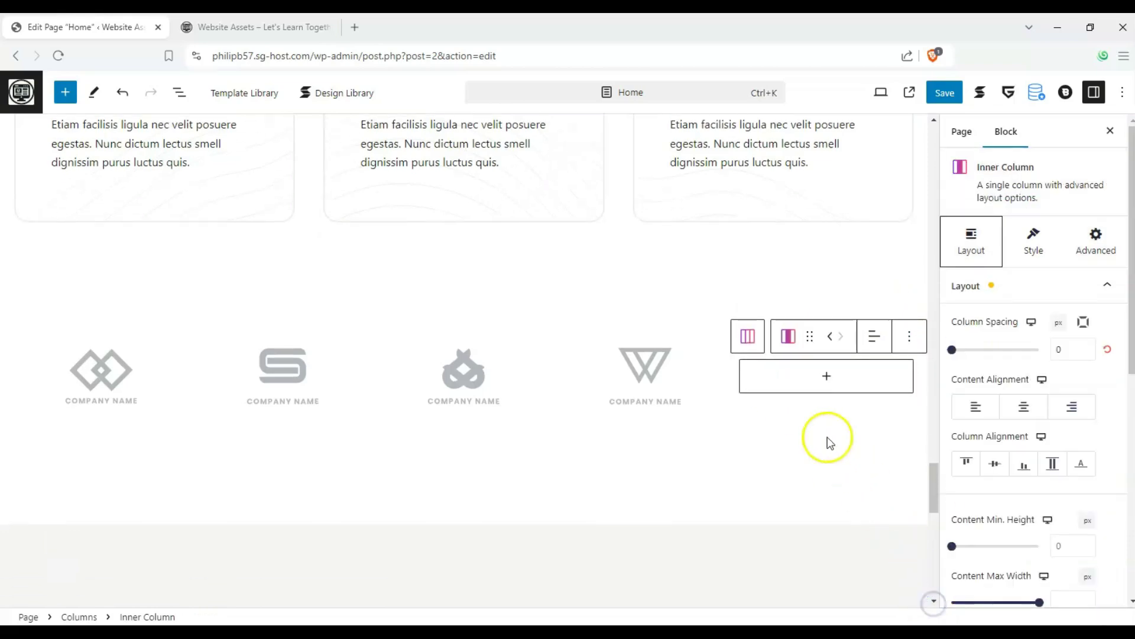
click(904, 455)
drag(931, 474, 931, 146)
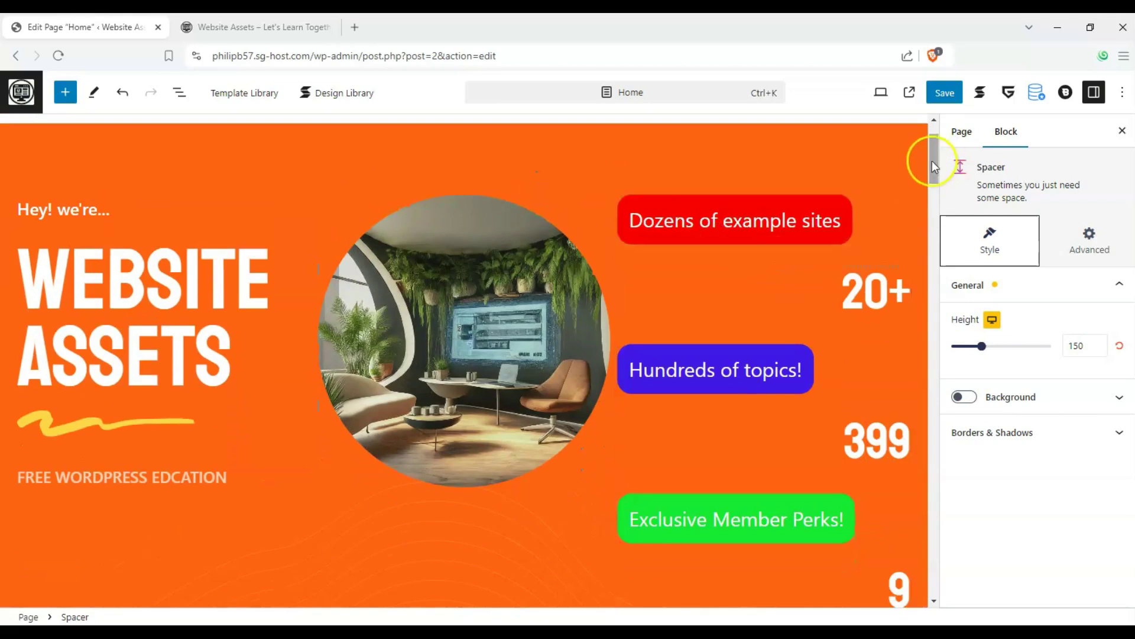
Return to the top of the editor canvas and save the Home page
drag(932, 161, 932, 162)
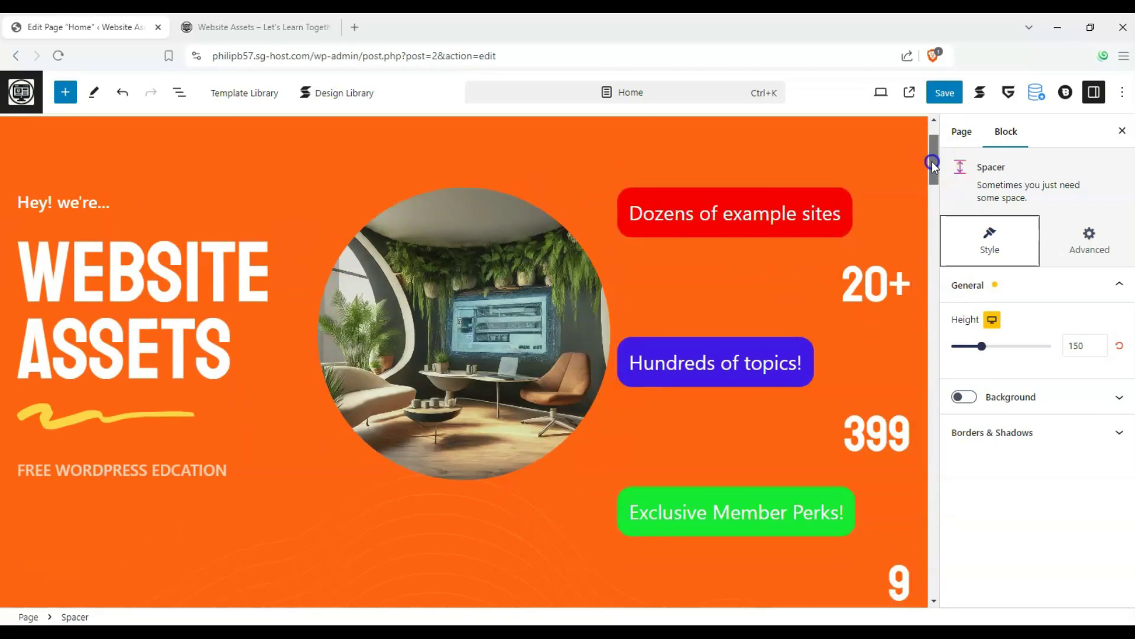
drag(932, 162, 932, 161)
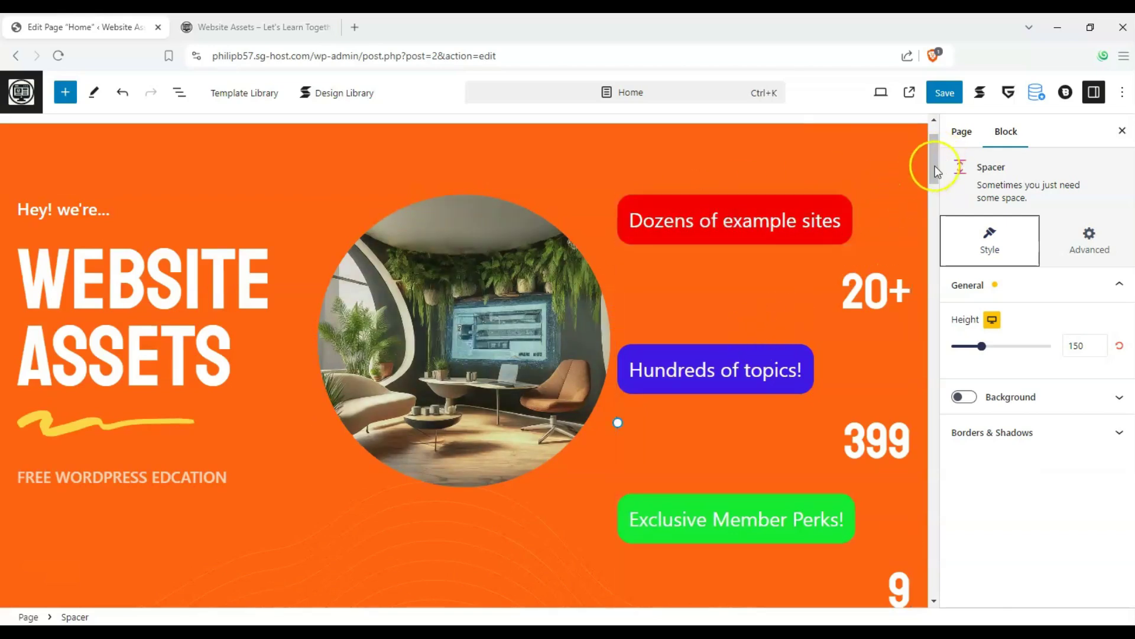
drag(936, 163, 958, 149)
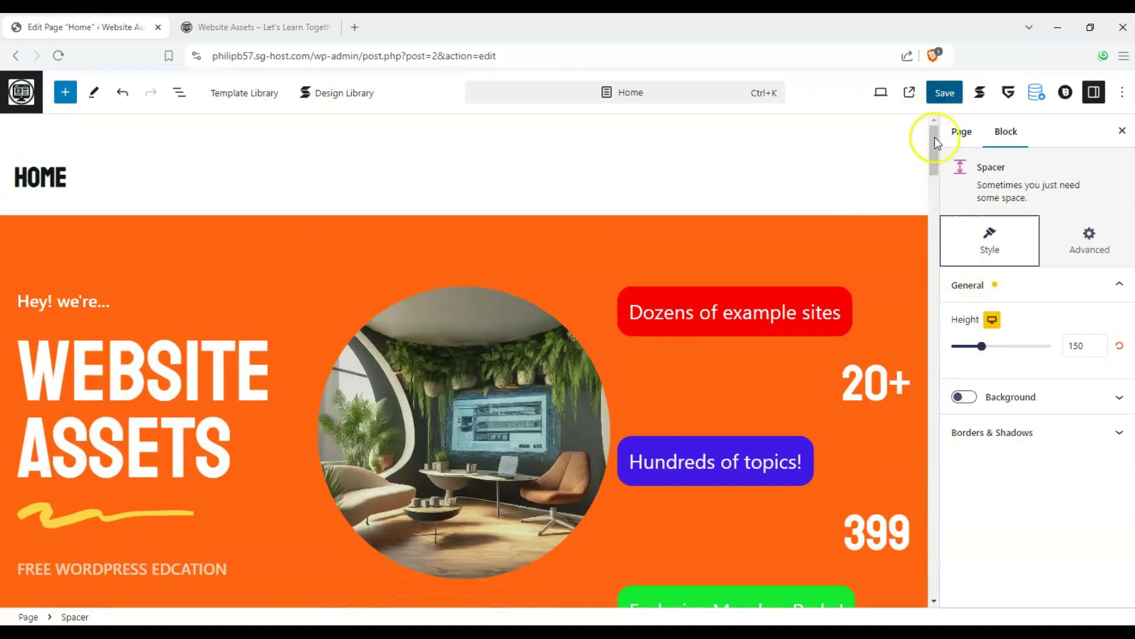
click(944, 93)
scroll(651, 216, down, 4)
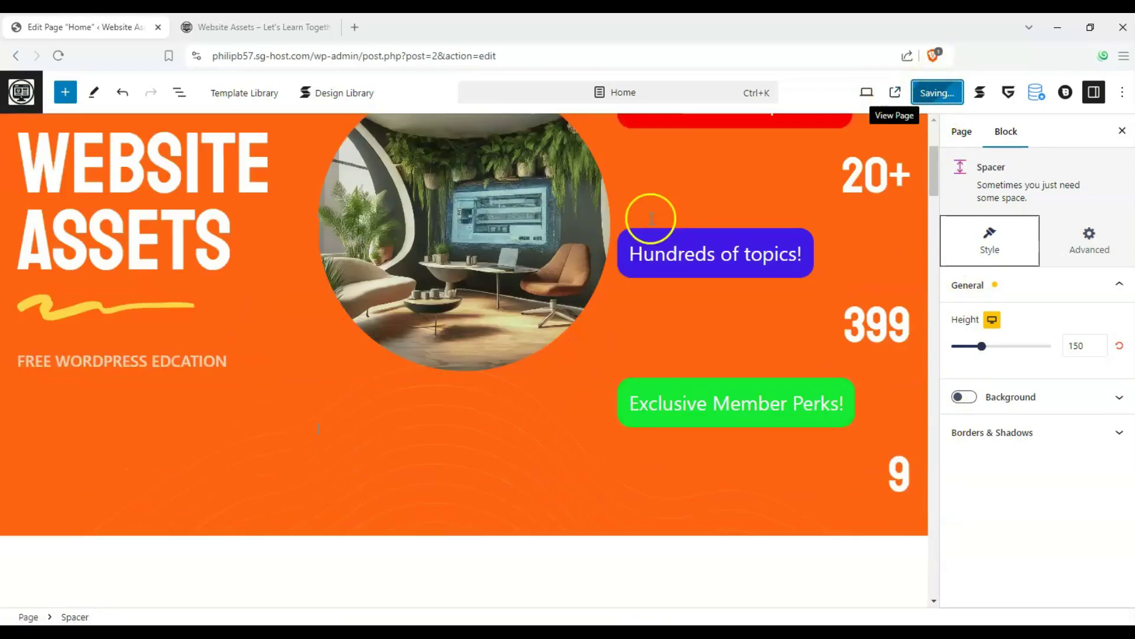
scroll(299, 263, up, 2)
scroll(5, 281, down, 3)
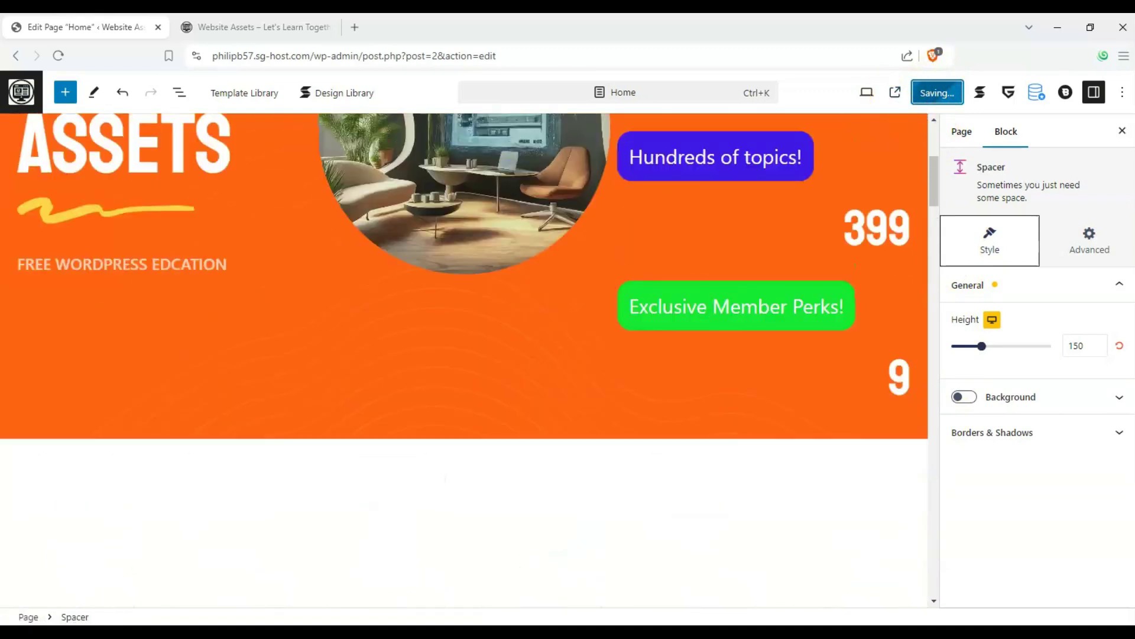
scroll(6, 281, up, 5)
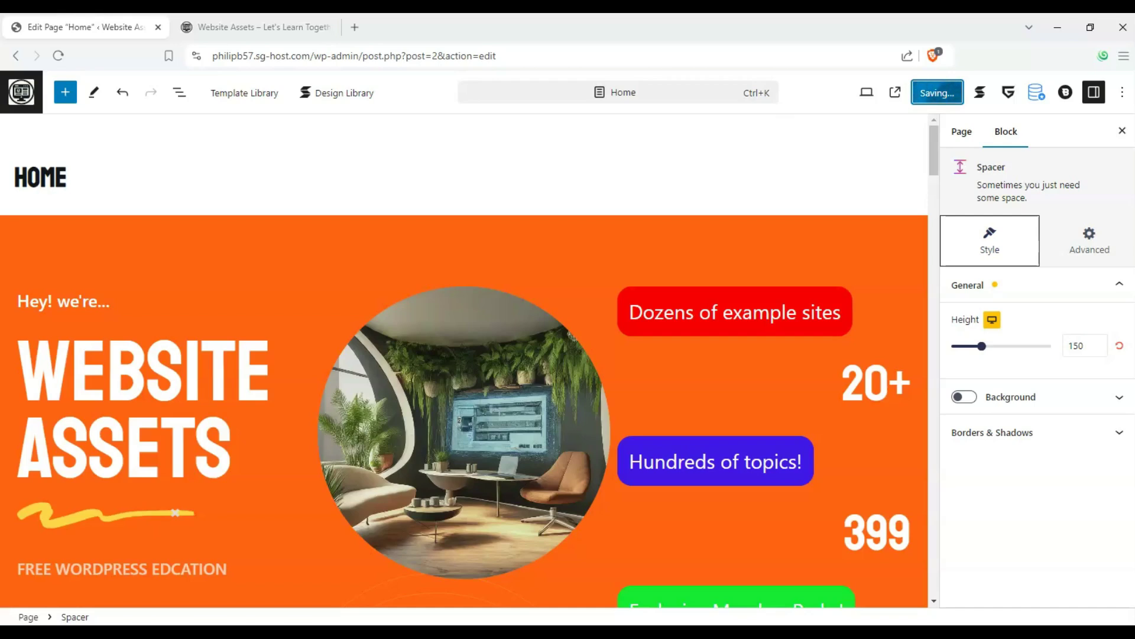
Reload the live site tab to show the saved Home page
key(ctrl+Tab)
click(59, 56)
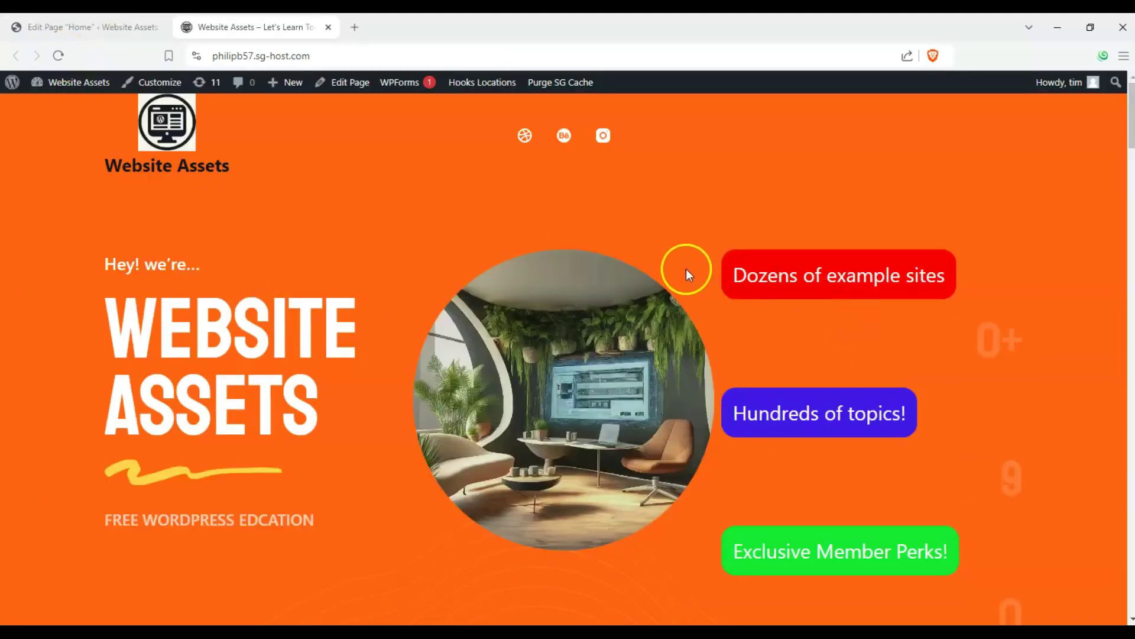
scroll(986, 440, down, 2)
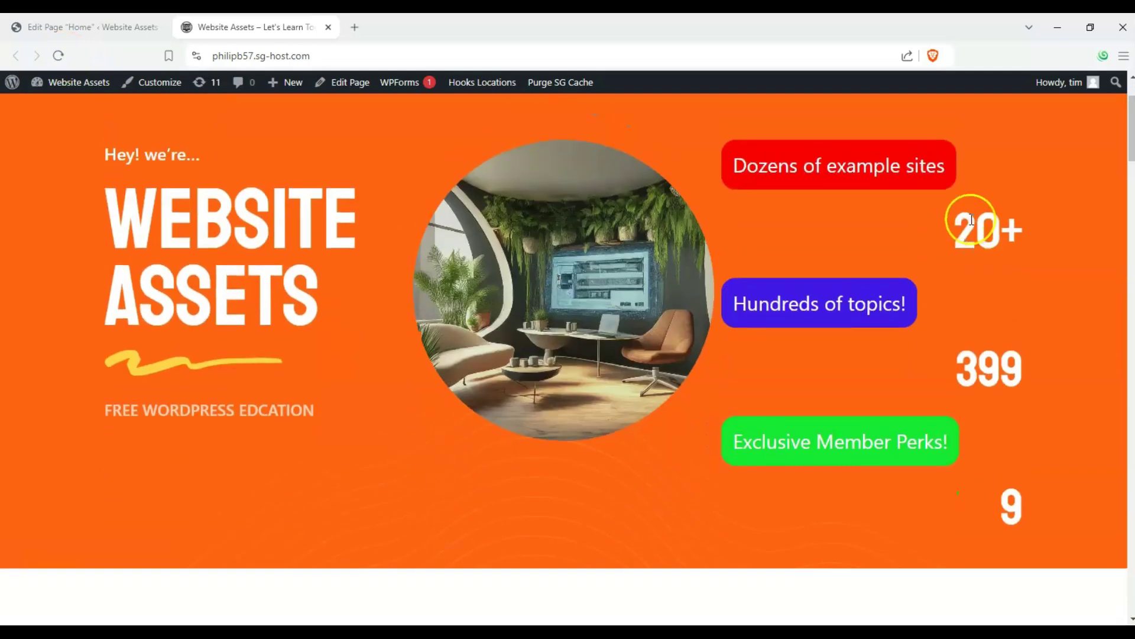
scroll(953, 283, up, 3)
mouse_move(1131, 129)
mouse_down()
mouse_move(1115, 215)
mouse_move(1105, 213)
mouse_move(1109, 200)
mouse_move(1124, 263)
mouse_move(1100, 355)
mouse_move(1123, 255)
mouse_move(1130, 127)
mouse_up()
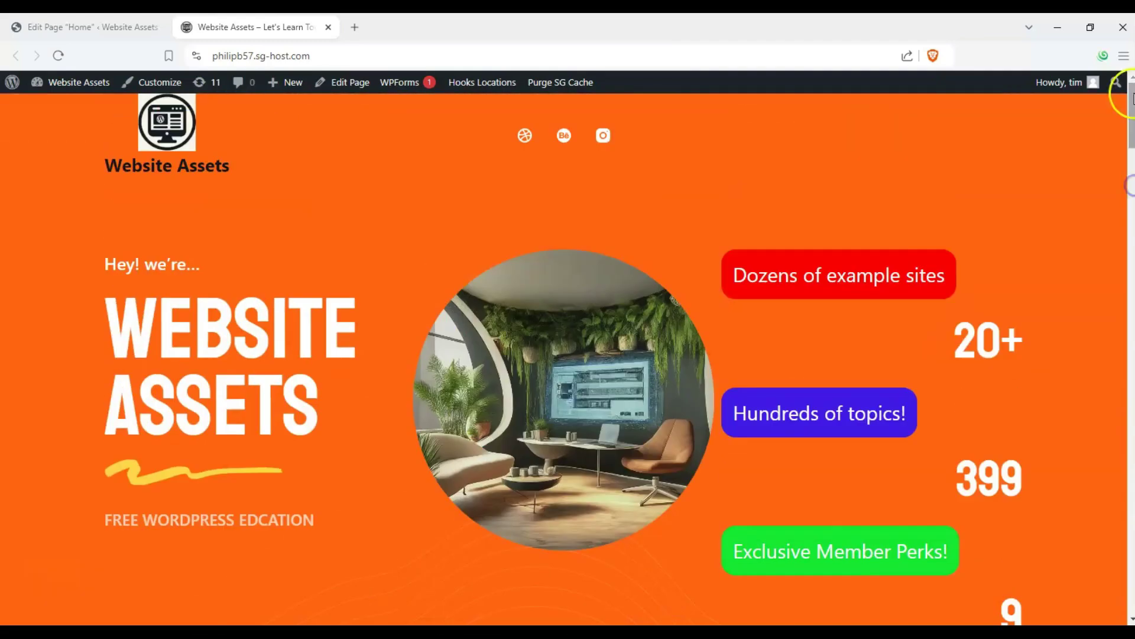
Check each hero button jumps to Example Sites, Topics and Membership Perks sections
click(872, 280)
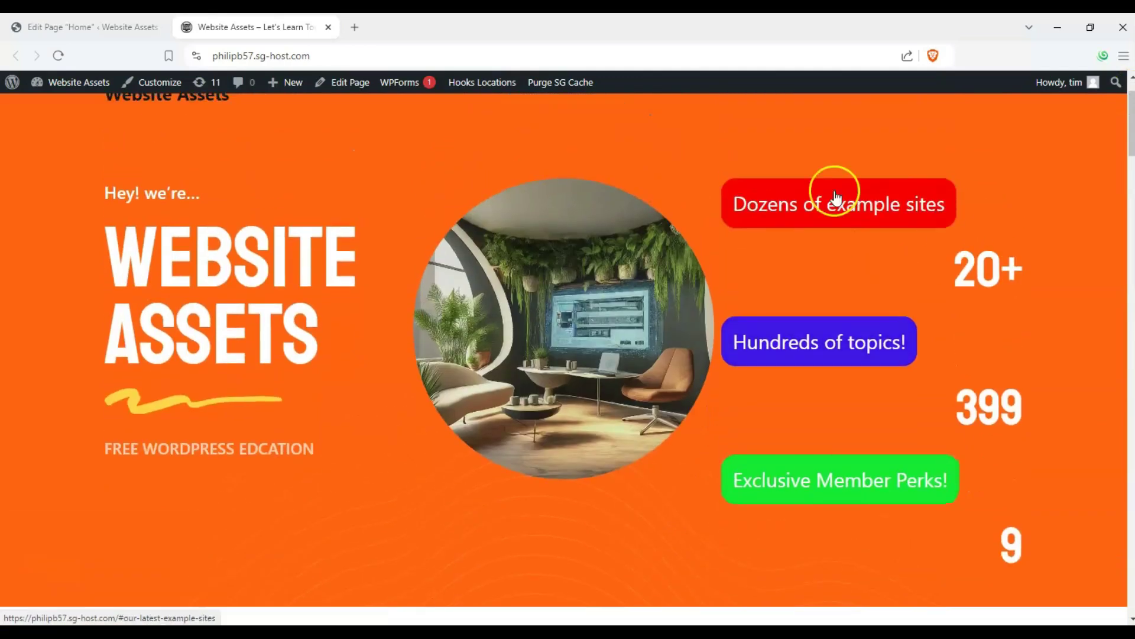
click(820, 214)
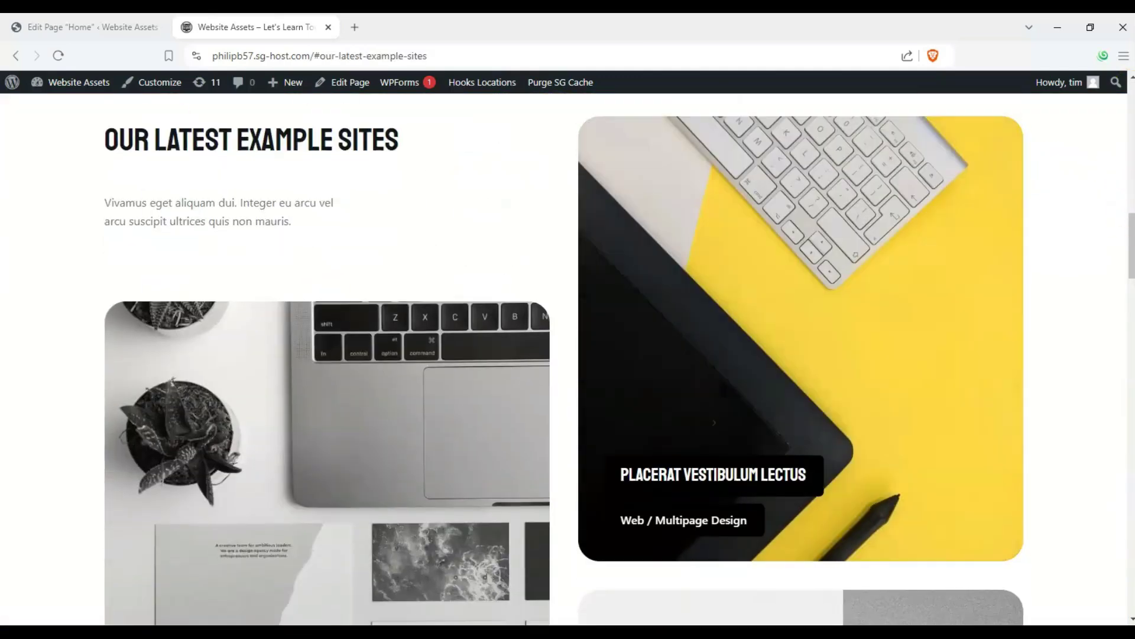
drag(1129, 246, 1120, 112)
click(837, 364)
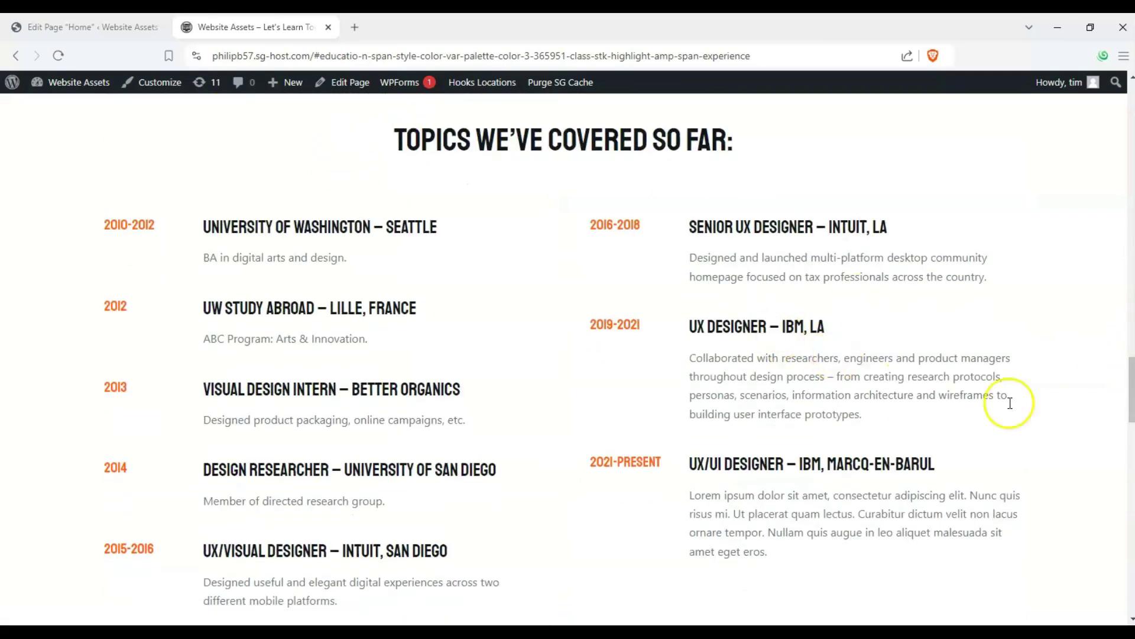
drag(1130, 409, 1128, 118)
click(811, 292)
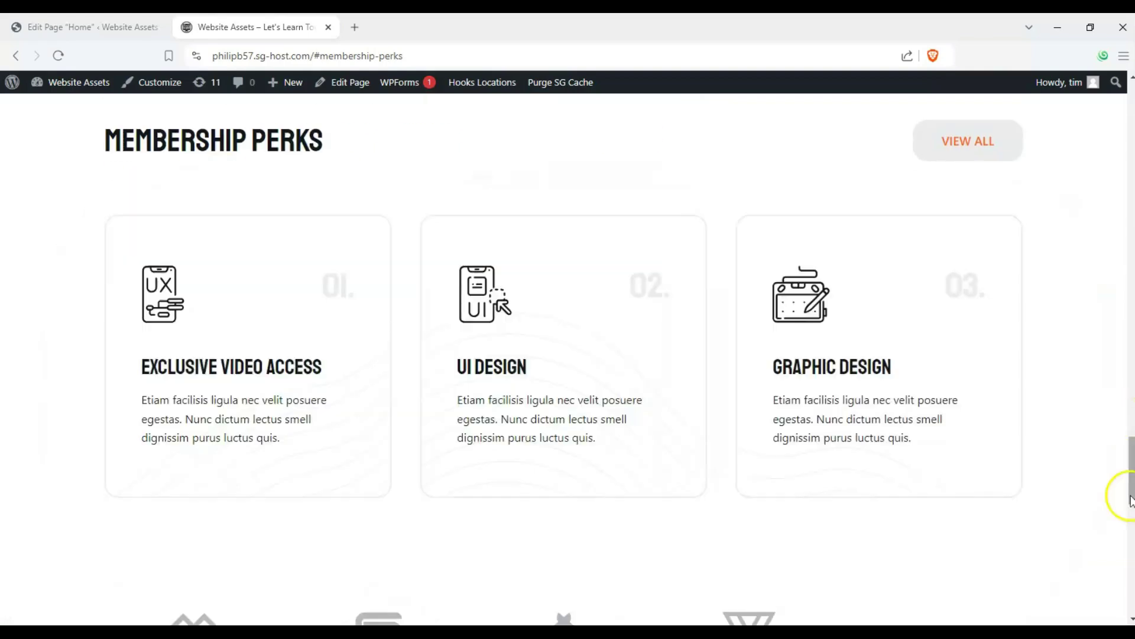
drag(1131, 500, 1119, 589)
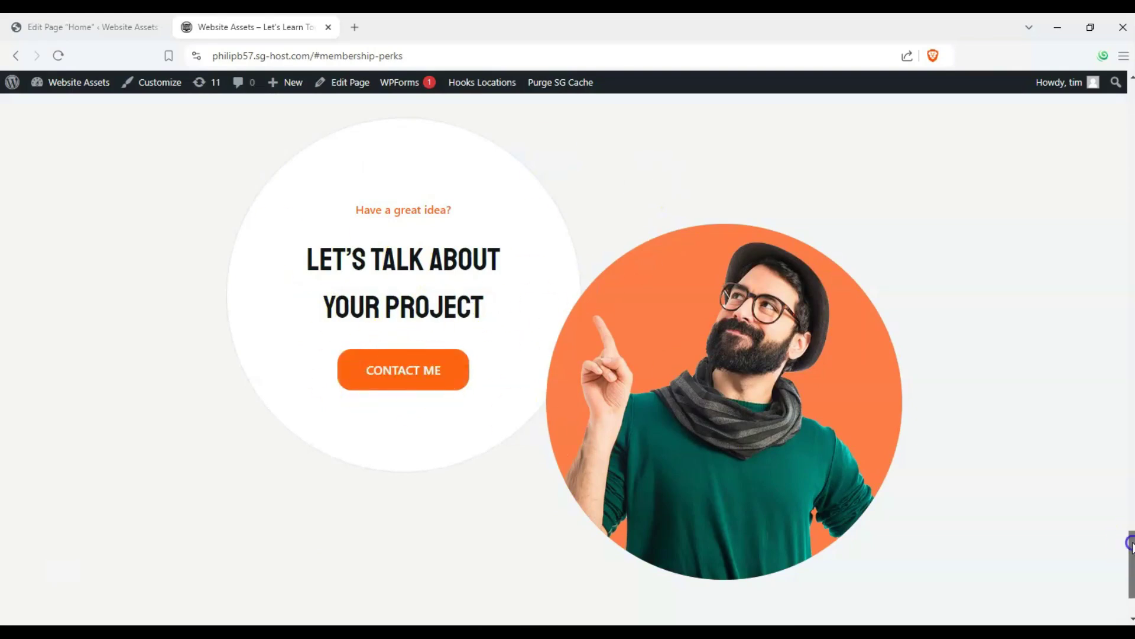
Retest the three hero buttons, jumping to Example Sites, Topics and Membership Perks
drag(1131, 543, 1128, 595)
drag(1130, 544, 1094, 135)
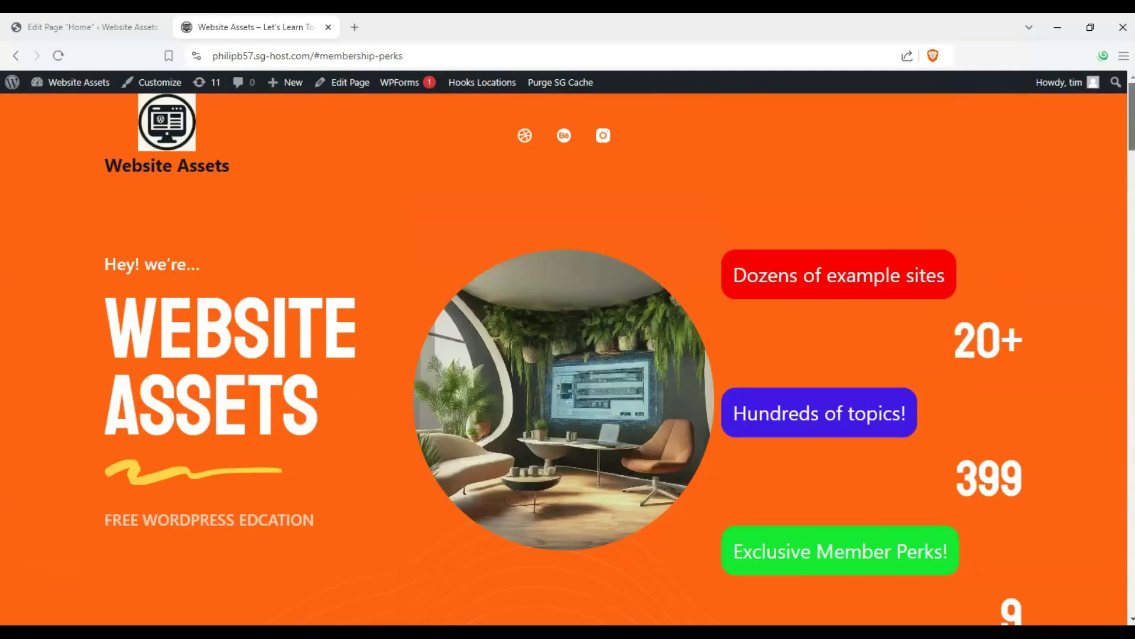
click(859, 265)
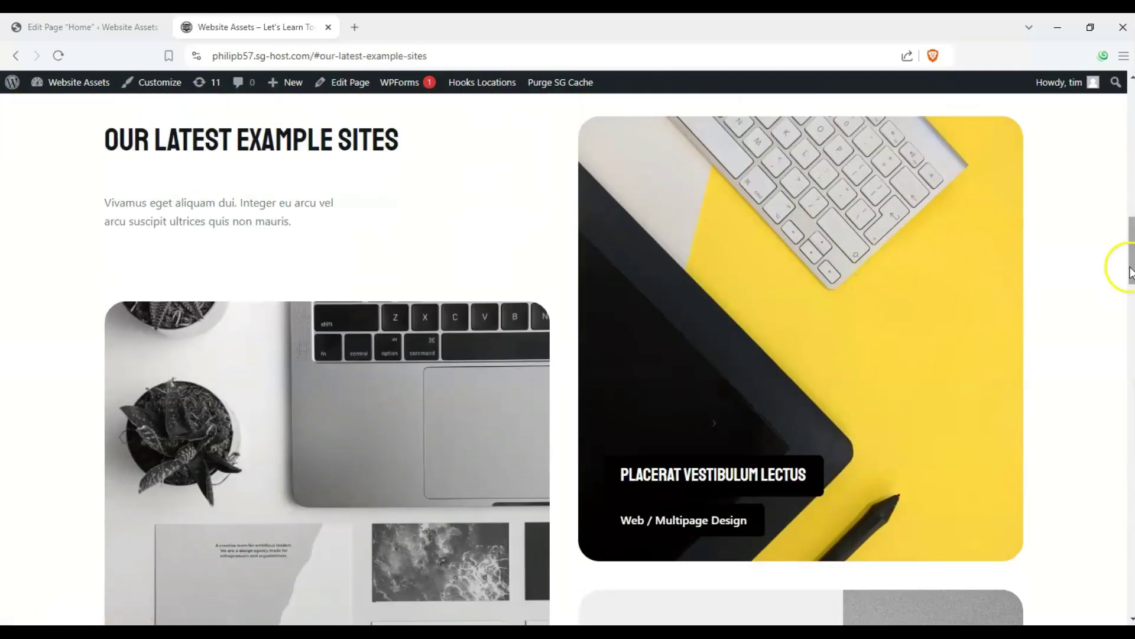
drag(1123, 284, 1127, 118)
click(882, 406)
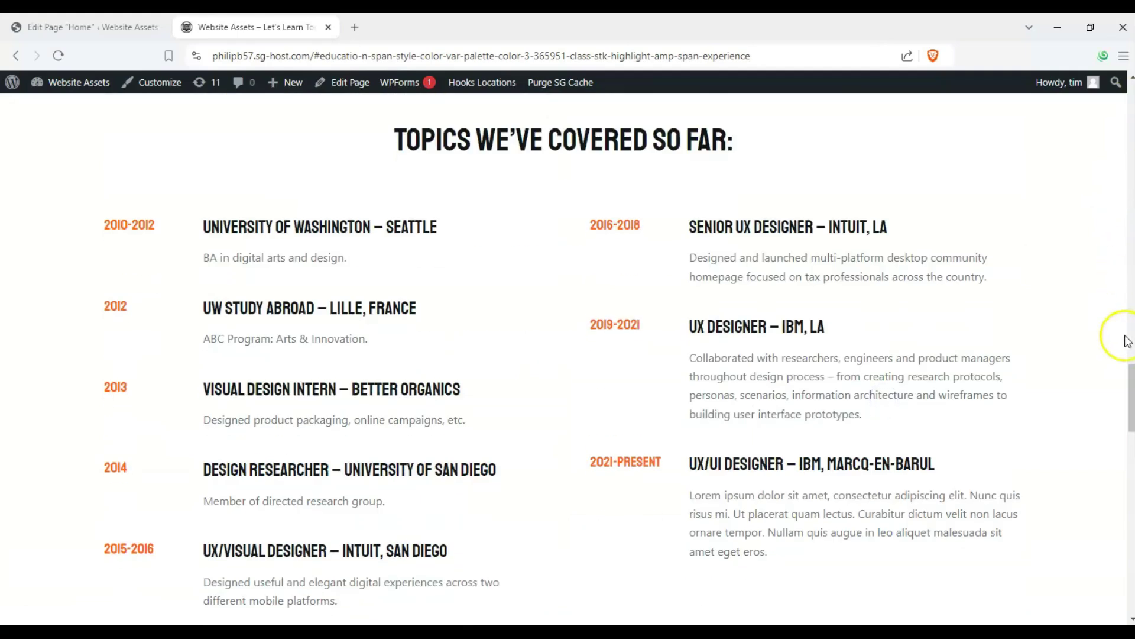
drag(1127, 380, 1127, 119)
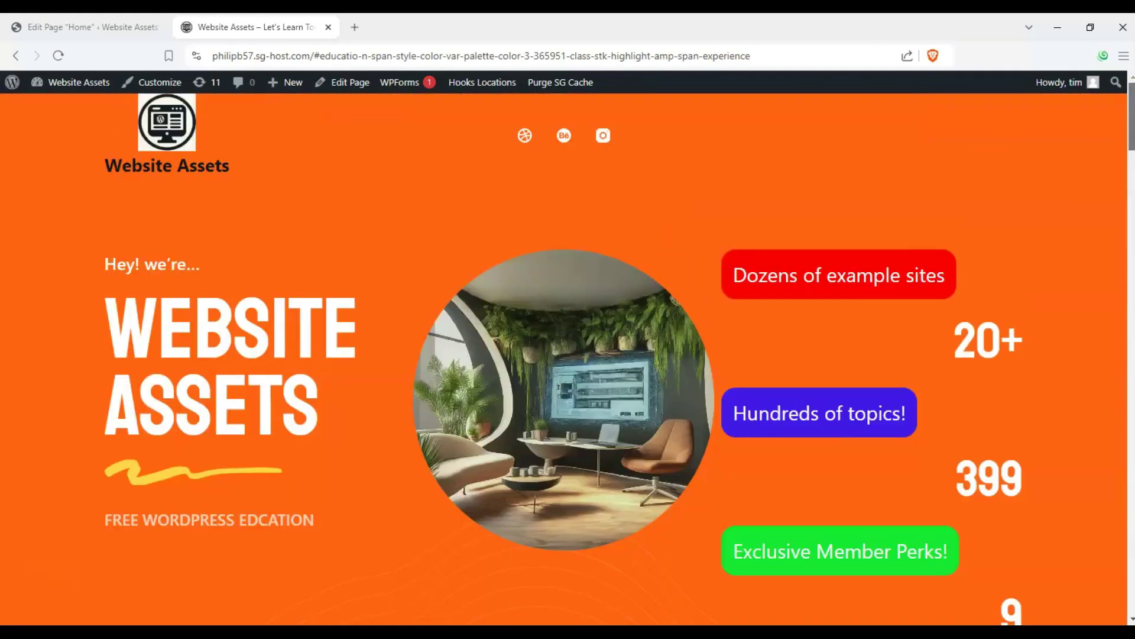
click(842, 526)
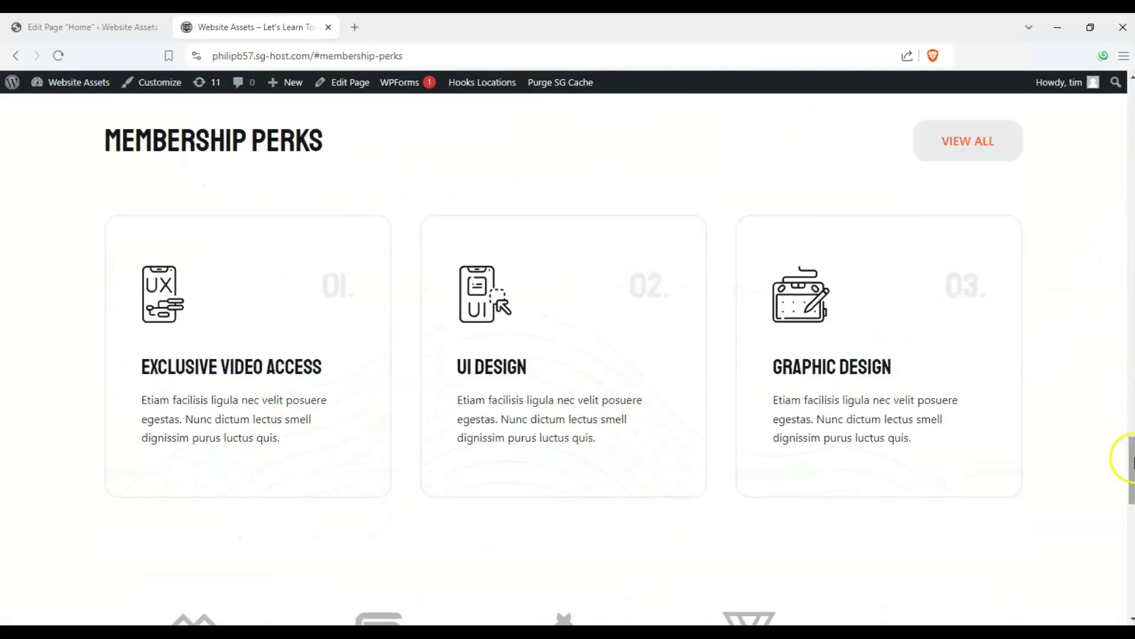
drag(1131, 461, 1131, 107)
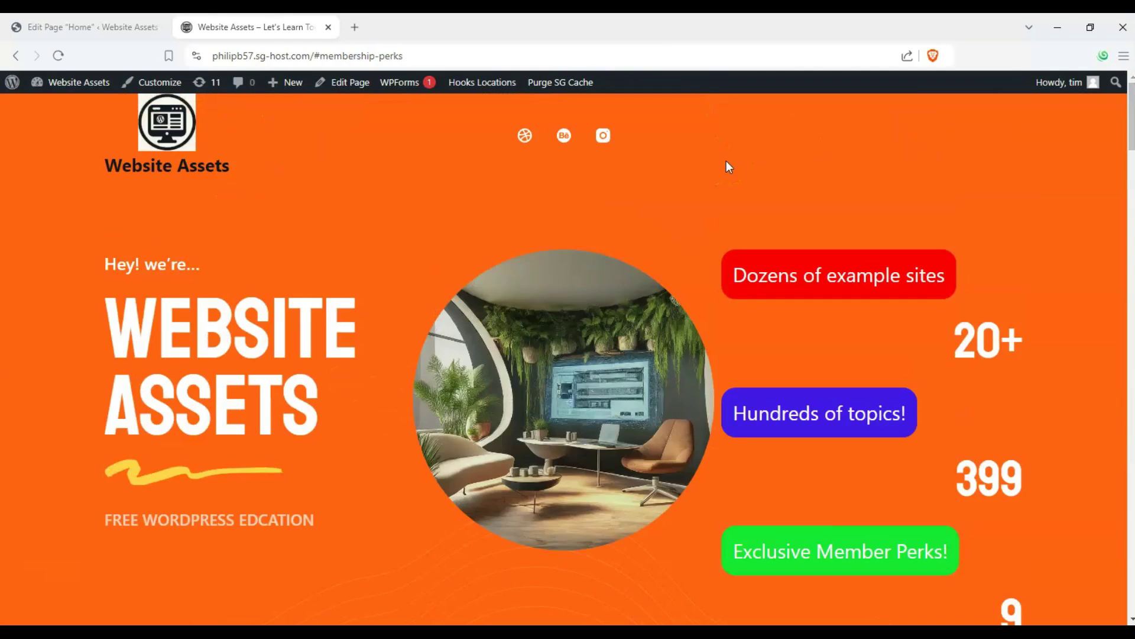
Run the three button jumps a final time, ending back at the orange hero
click(764, 263)
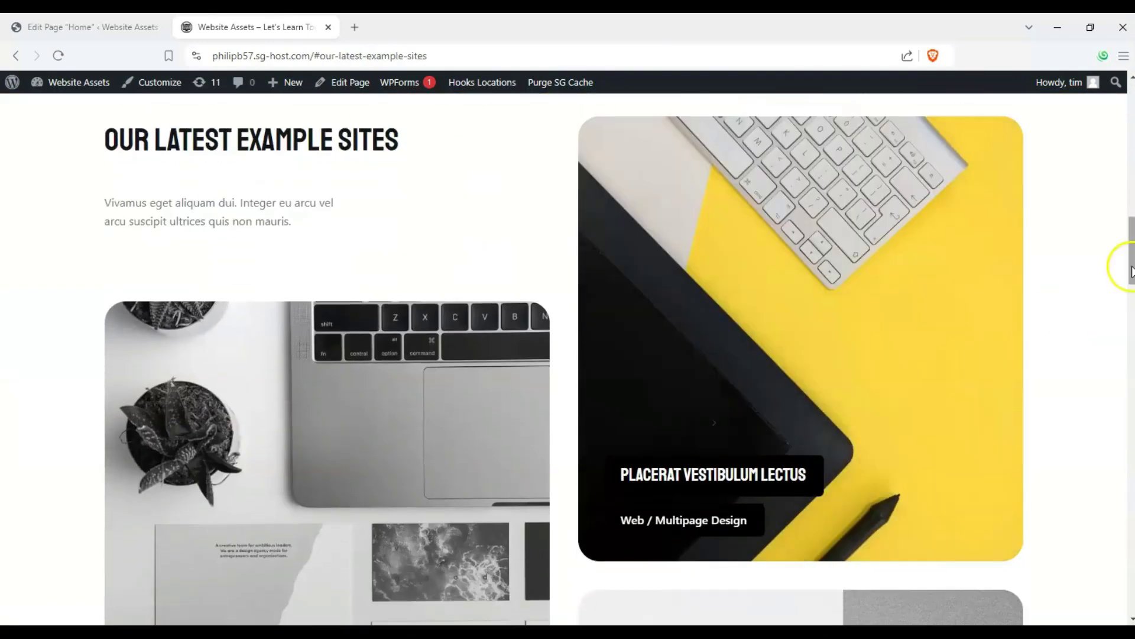
drag(1131, 271, 1131, 106)
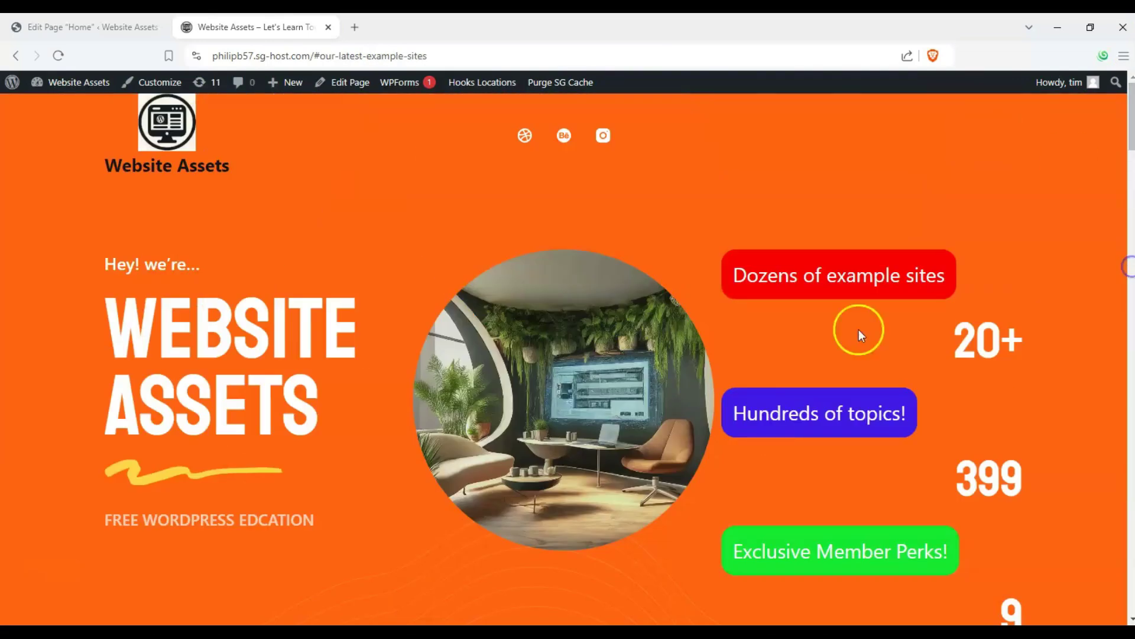
click(791, 429)
drag(1130, 379, 1130, 106)
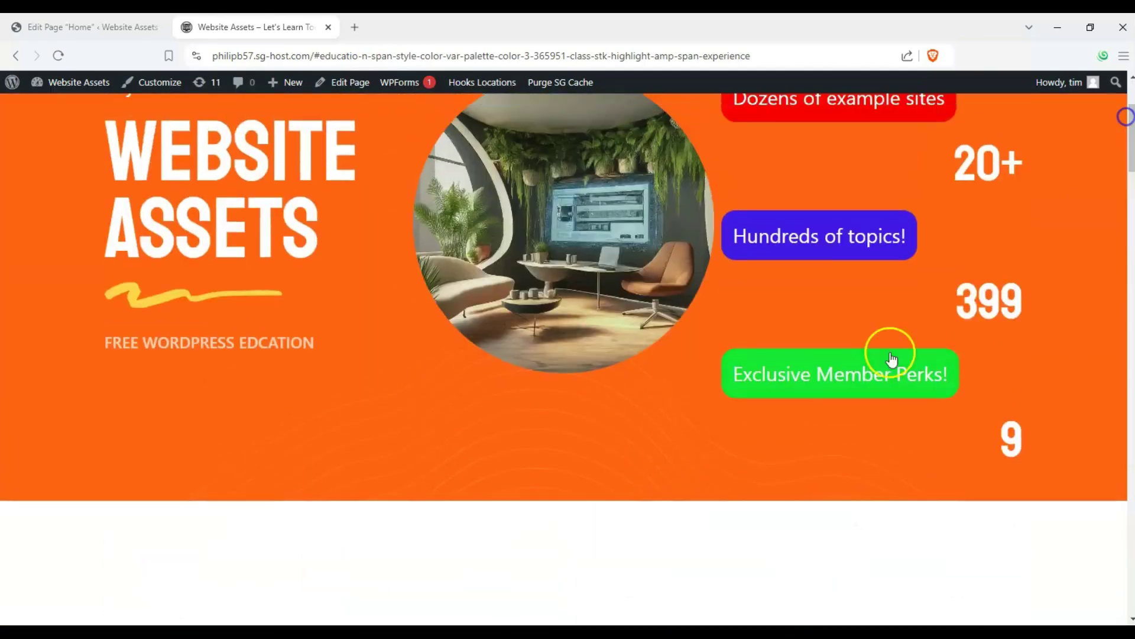
click(844, 398)
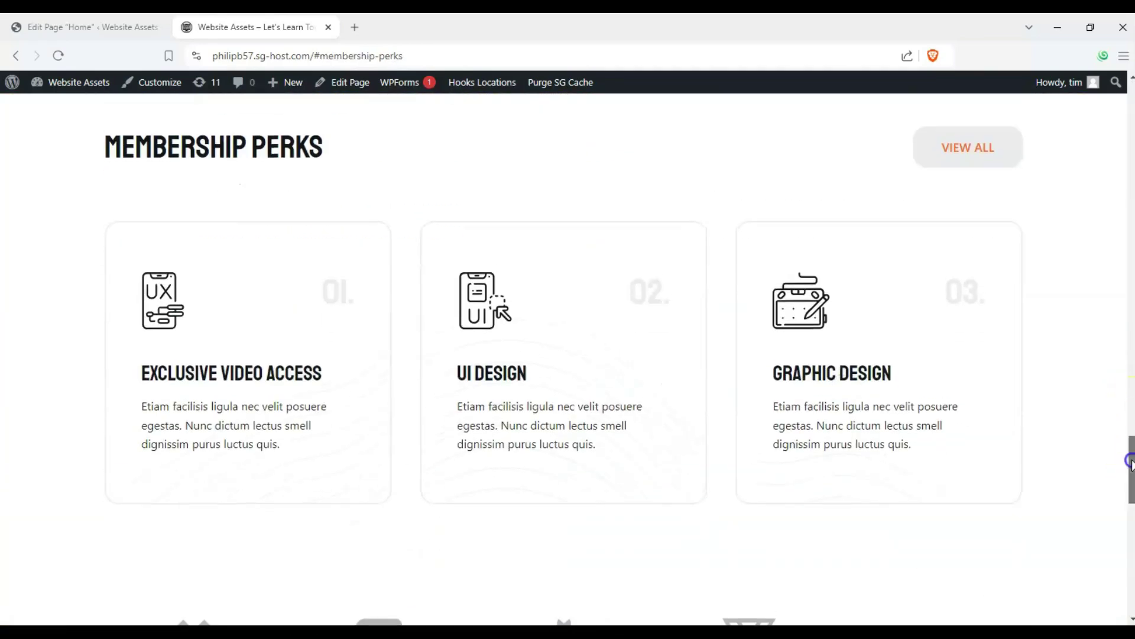
drag(1131, 469, 1131, 107)
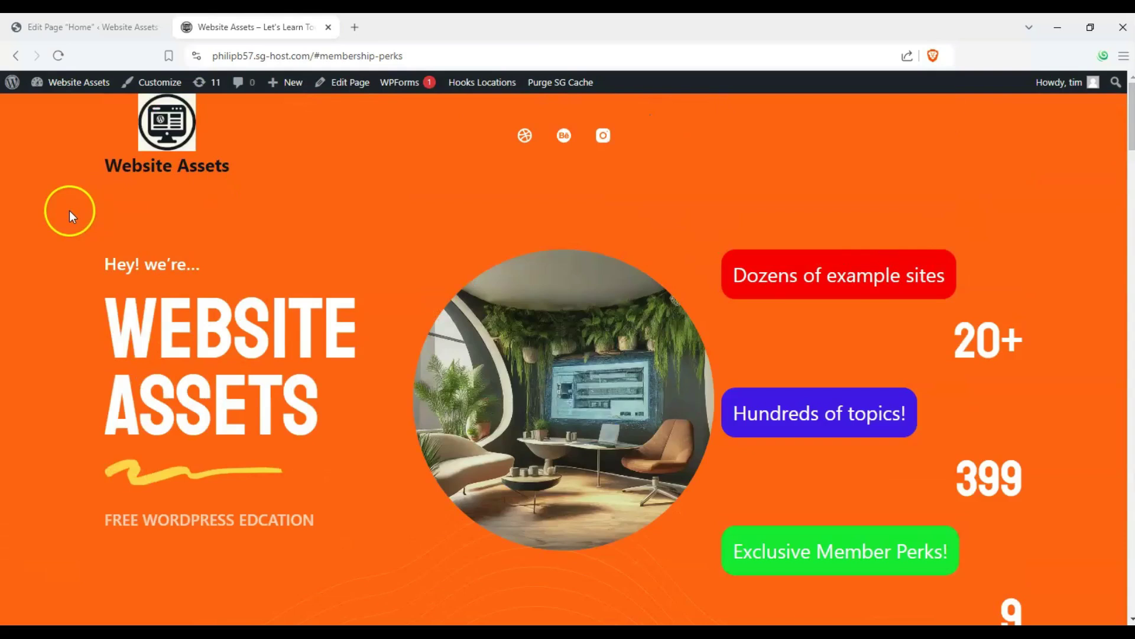